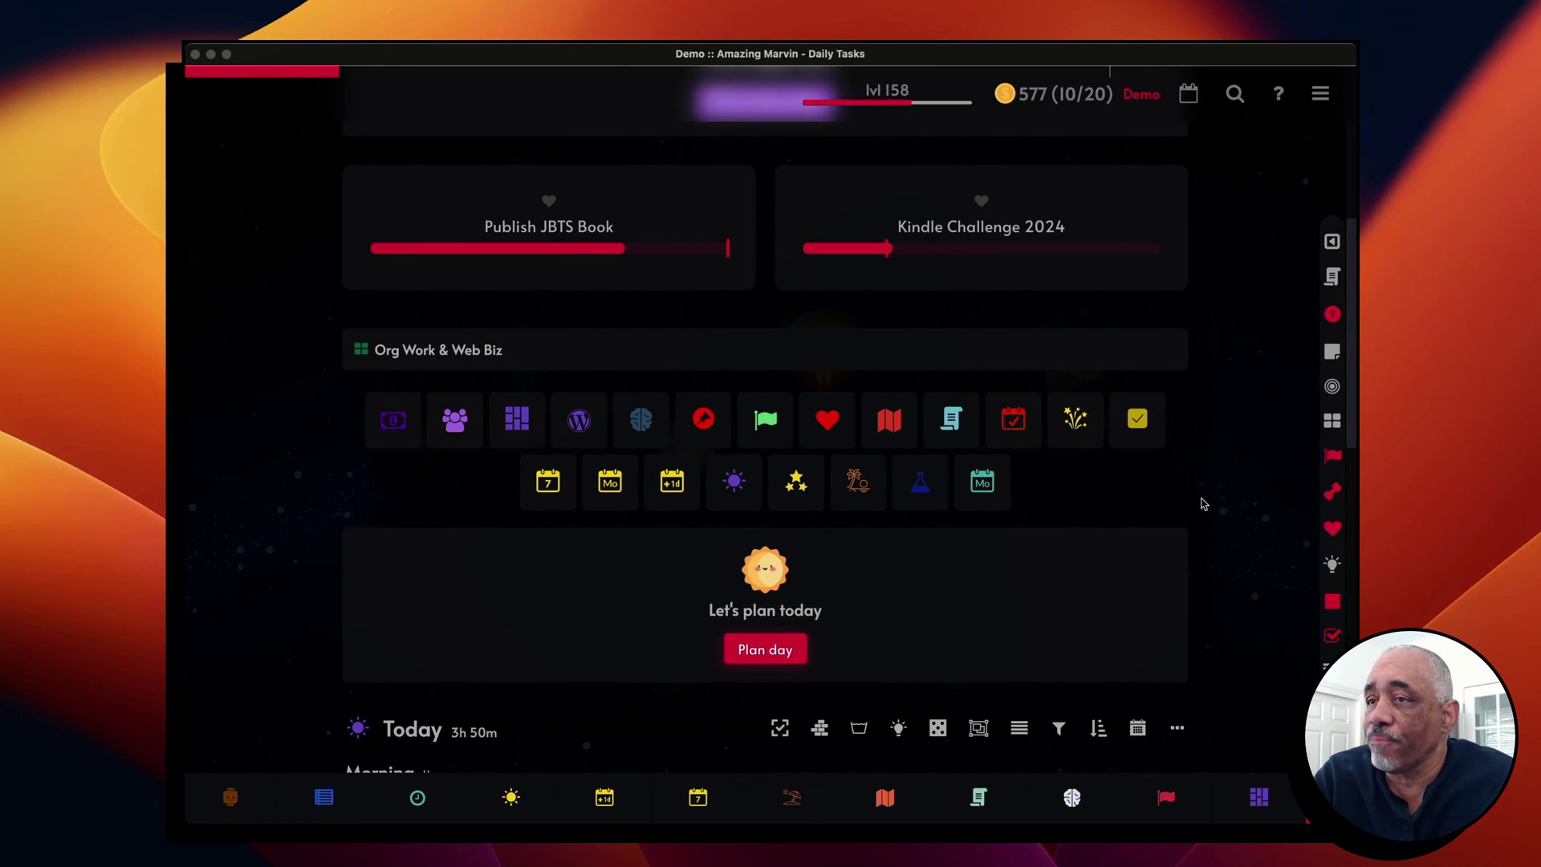
# - Look through the Master List folders, then scroll through the Smart Lists overview
pyautogui.click(952, 420)
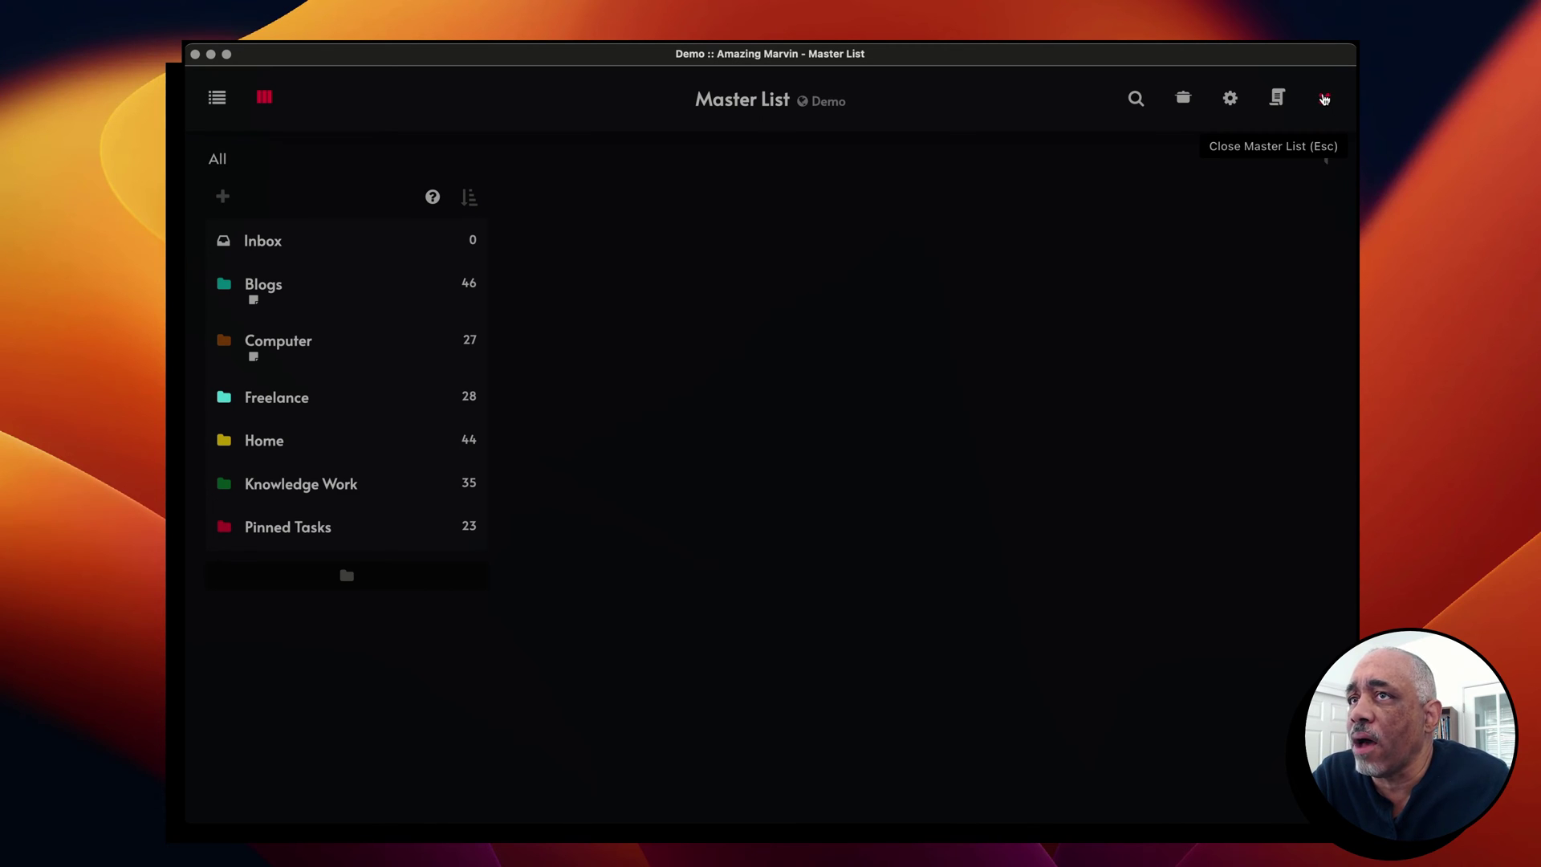
pyautogui.click(1324, 99)
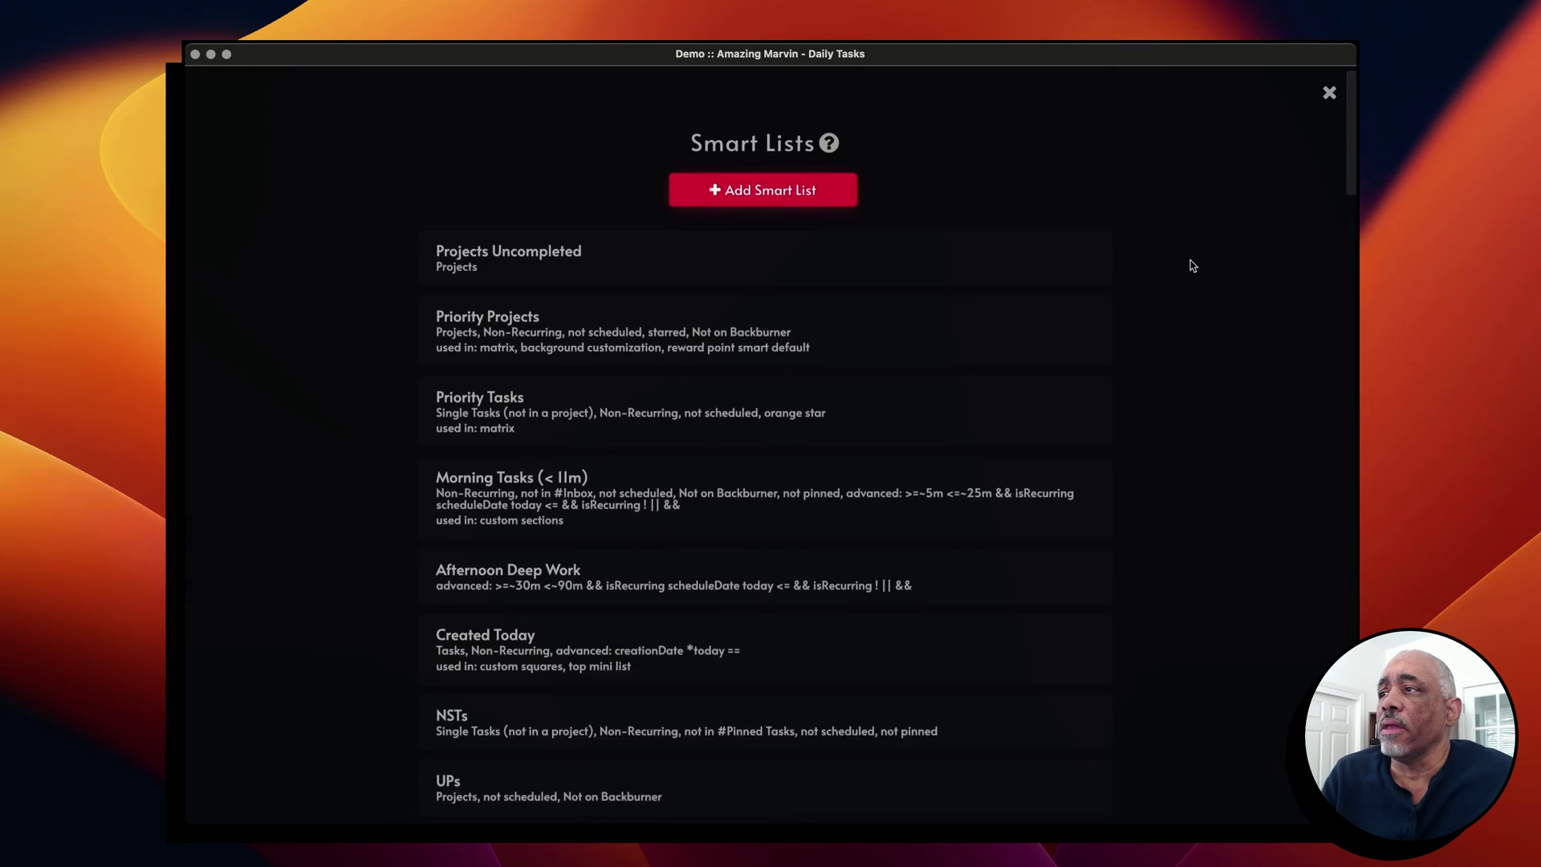
pyautogui.scroll(-10, 1191, 262)
pyautogui.scroll(-5, 1191, 265)
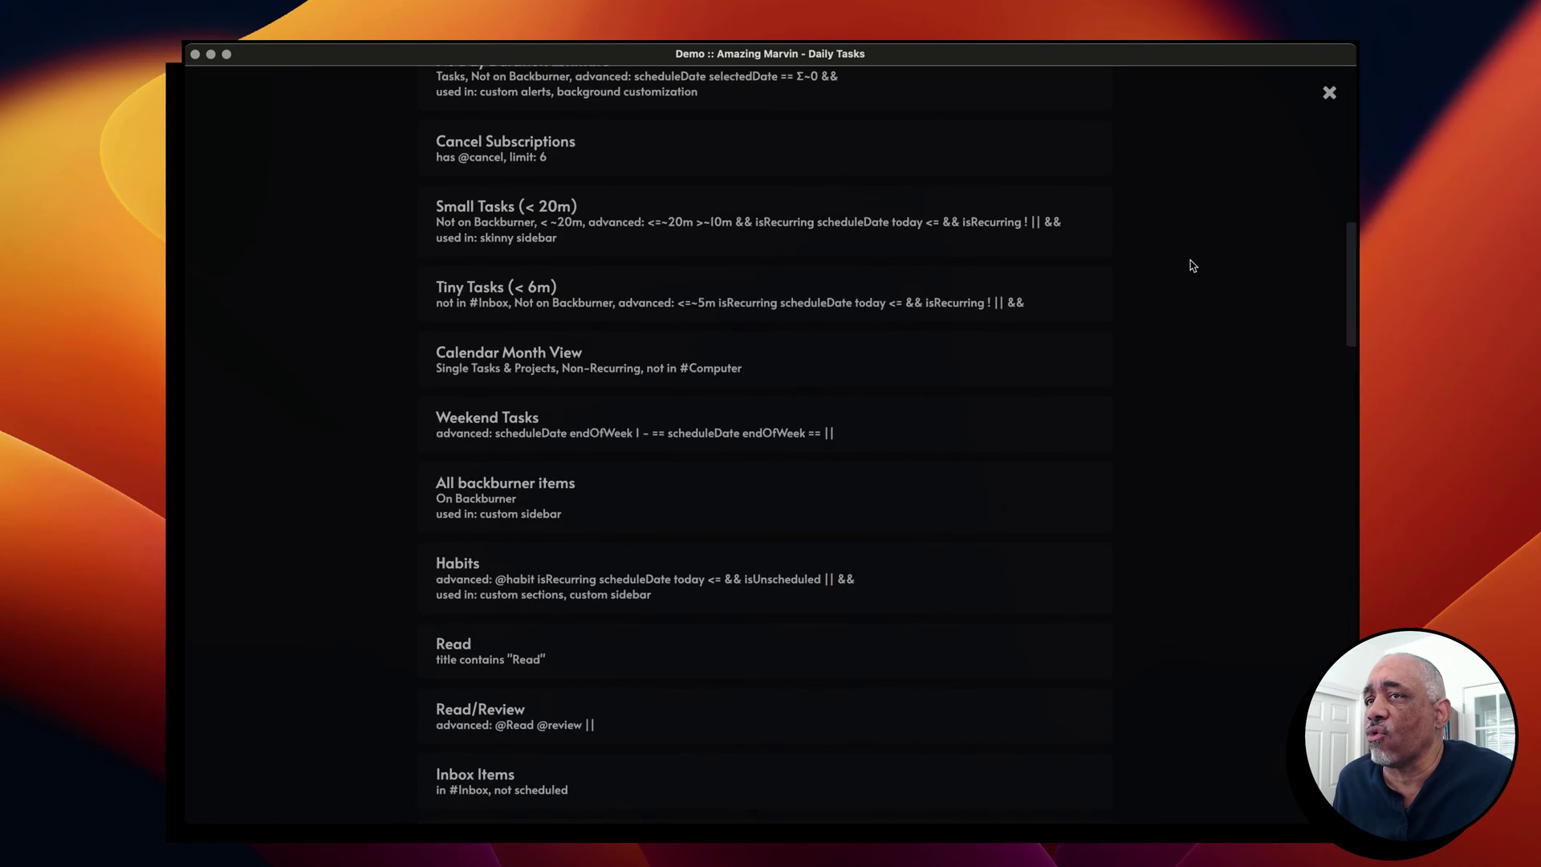
pyautogui.scroll(5, 1190, 254)
pyautogui.scroll(10, 1210, 229)
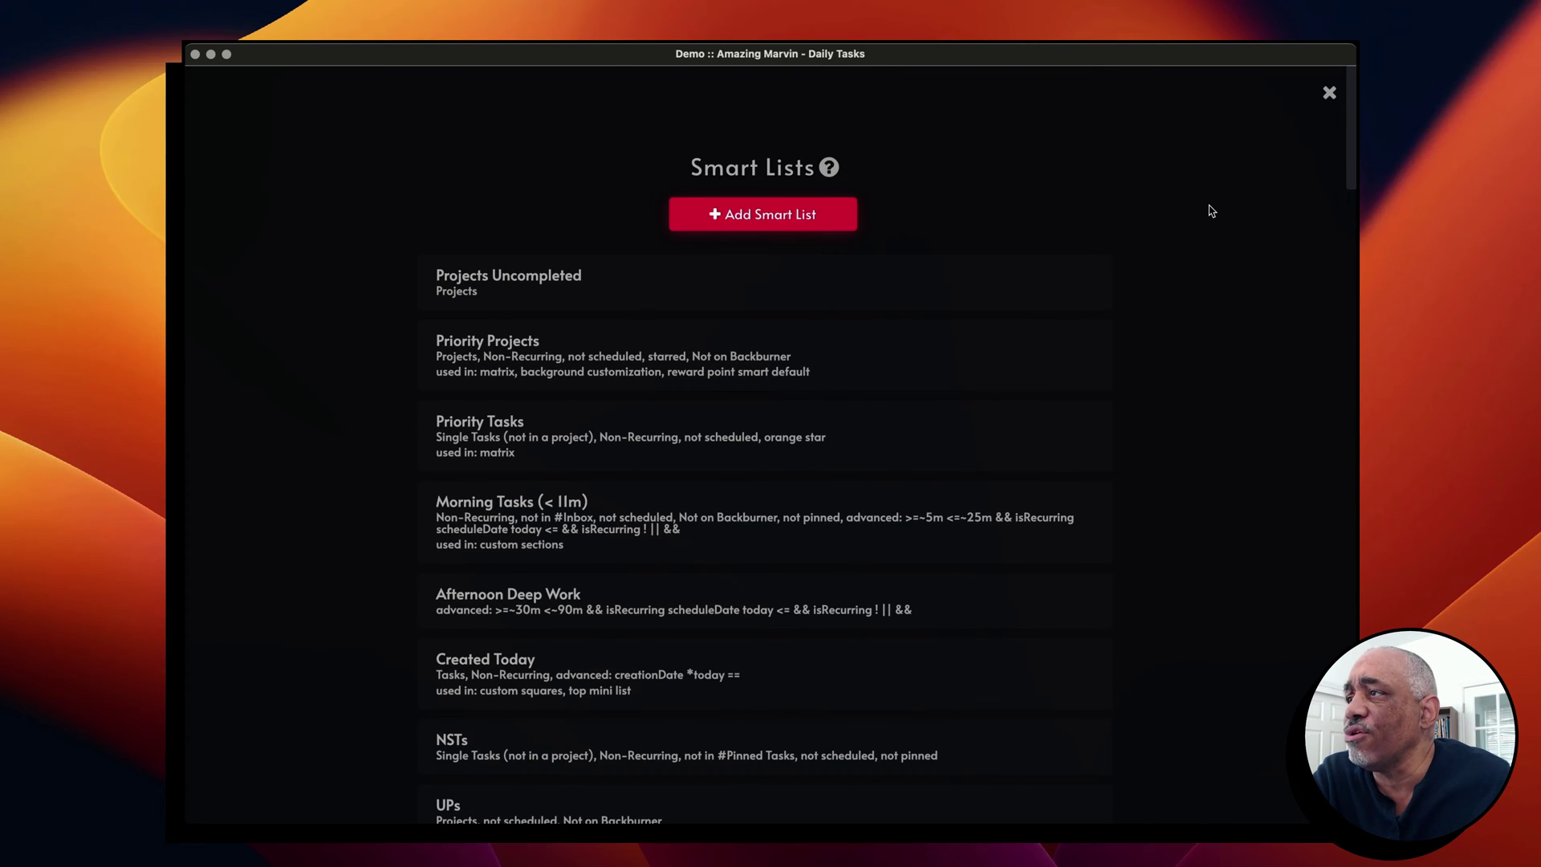
pyautogui.scroll(-1, 1213, 208)
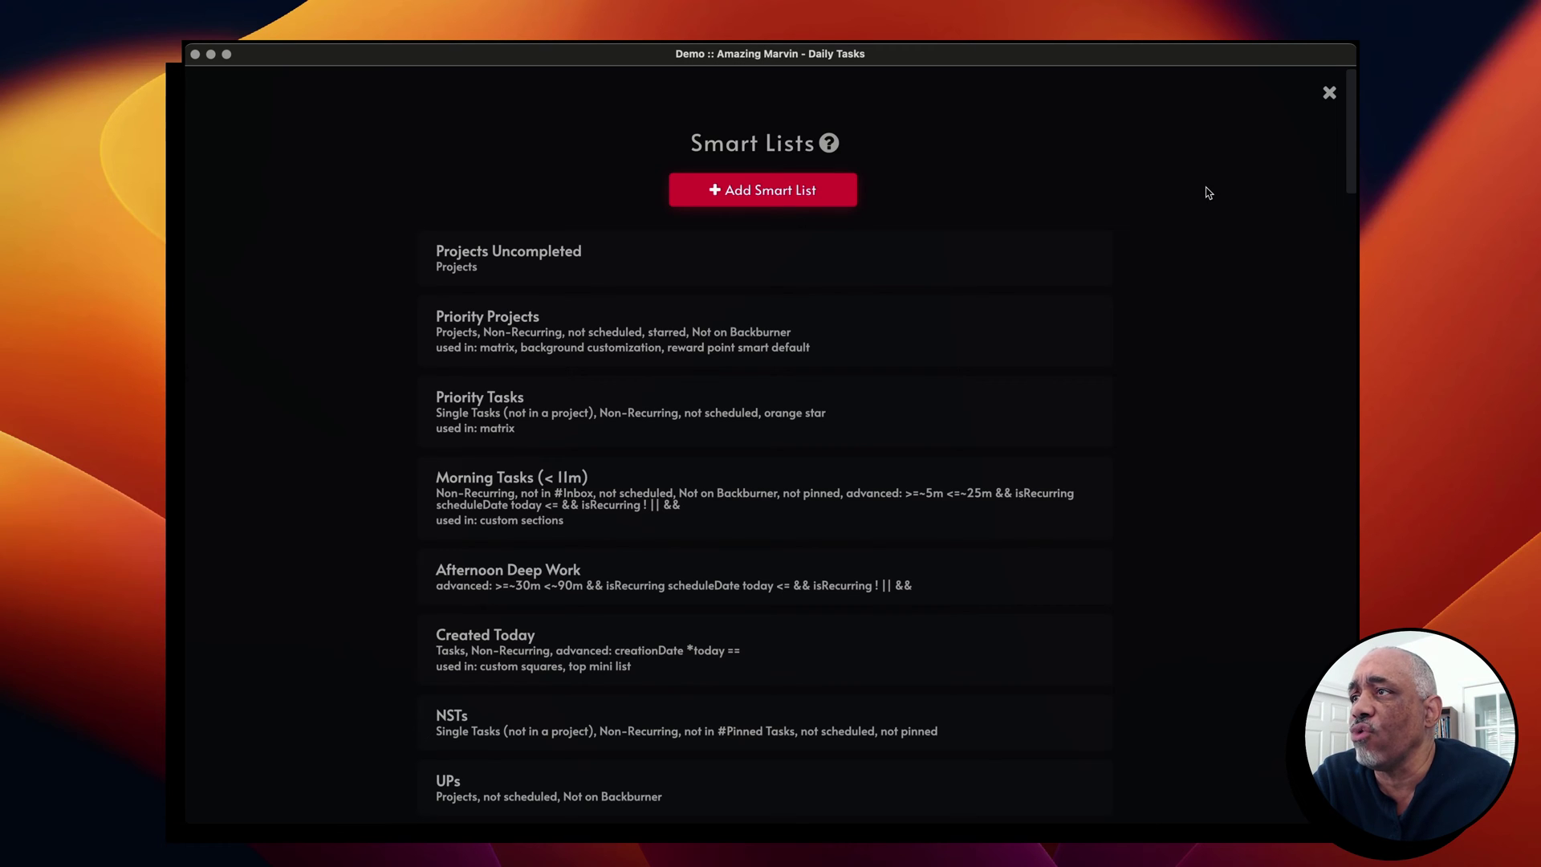
pyautogui.scroll(-1, 1169, 155)
pyautogui.scroll(1, 1169, 155)
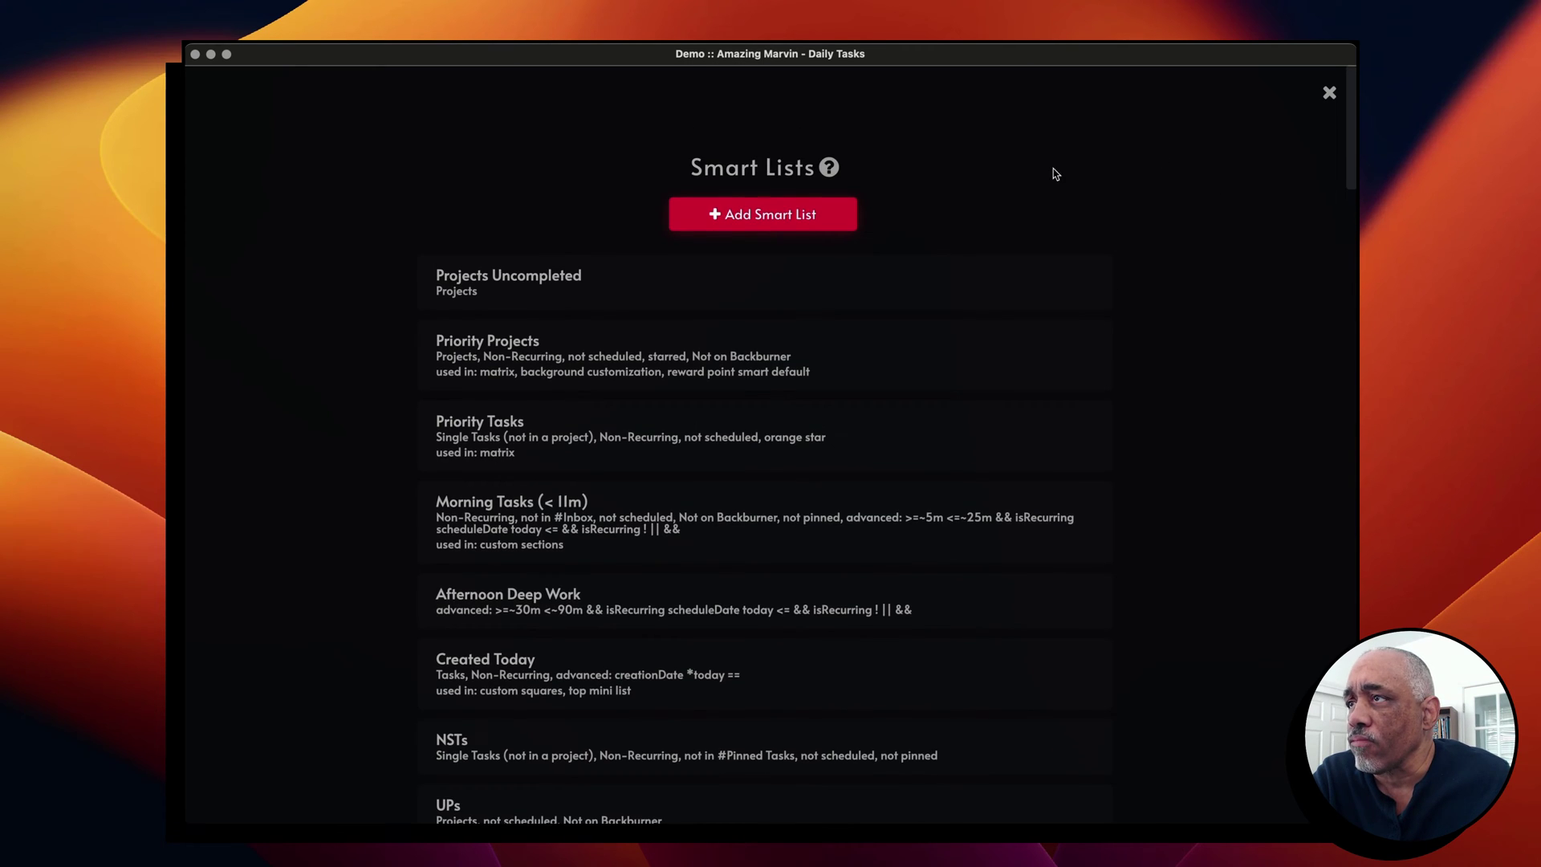
pyautogui.scroll(-2, 1013, 177)
pyautogui.scroll(2, 1012, 176)
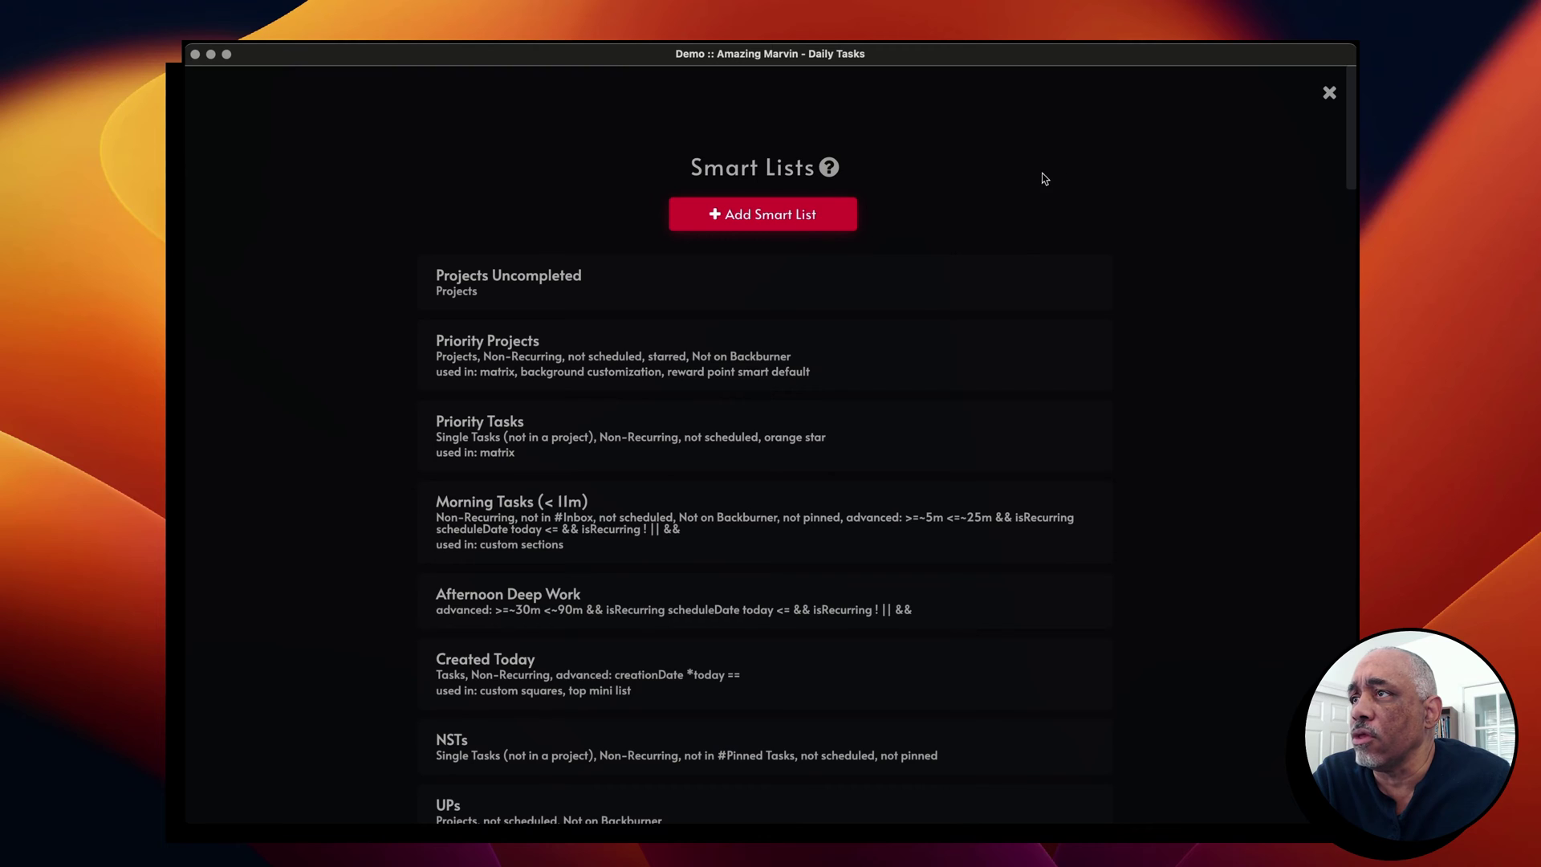
pyautogui.scroll(-2, 1042, 179)
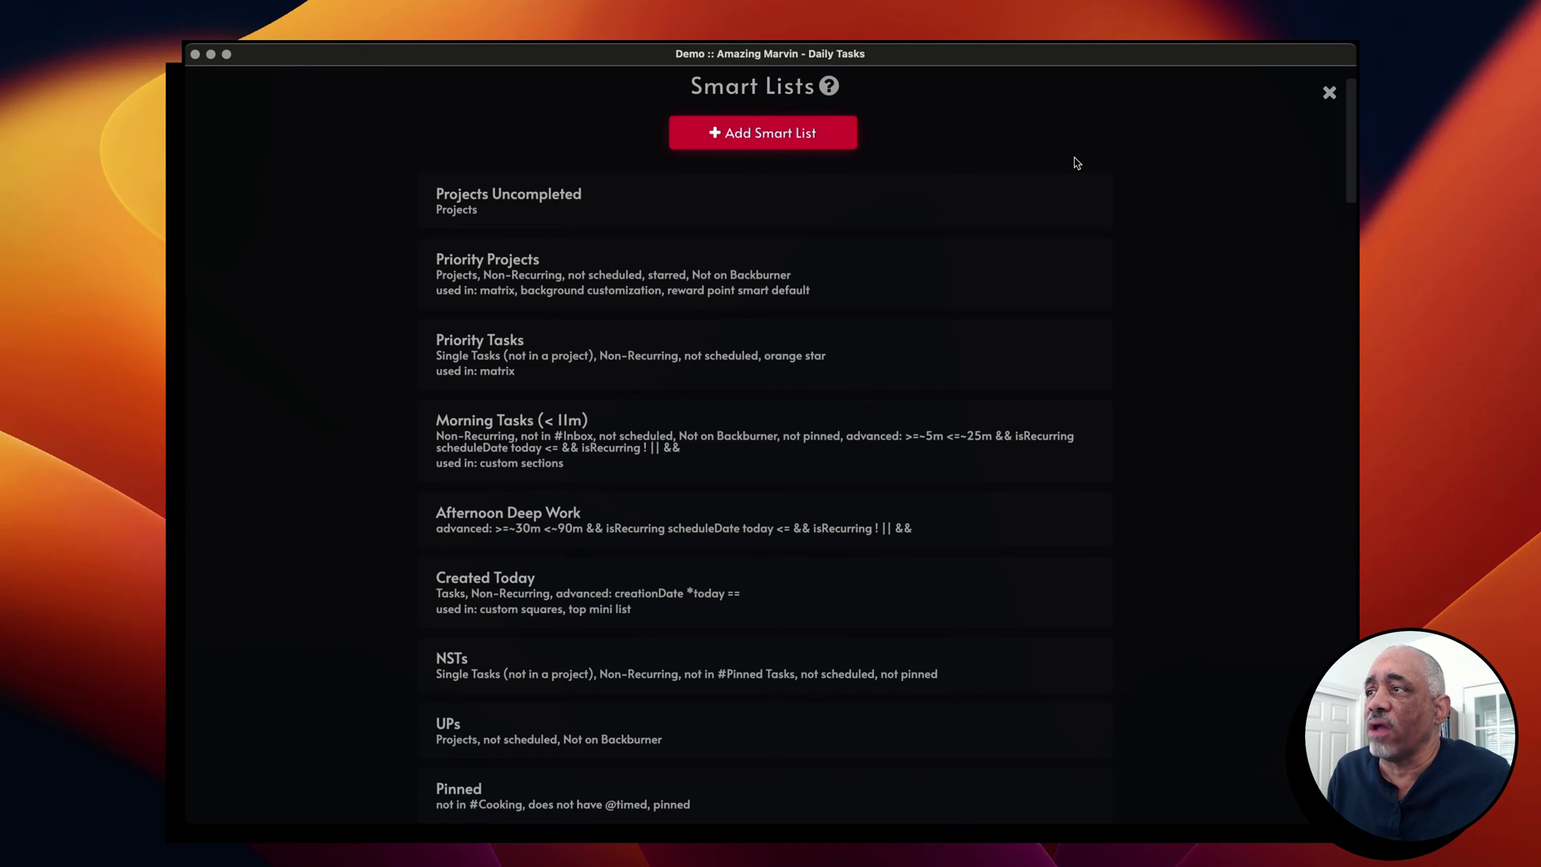
# - Open the My Week planner with Master List, This Month and This Week tasks beside it
pyautogui.click(1329, 92)
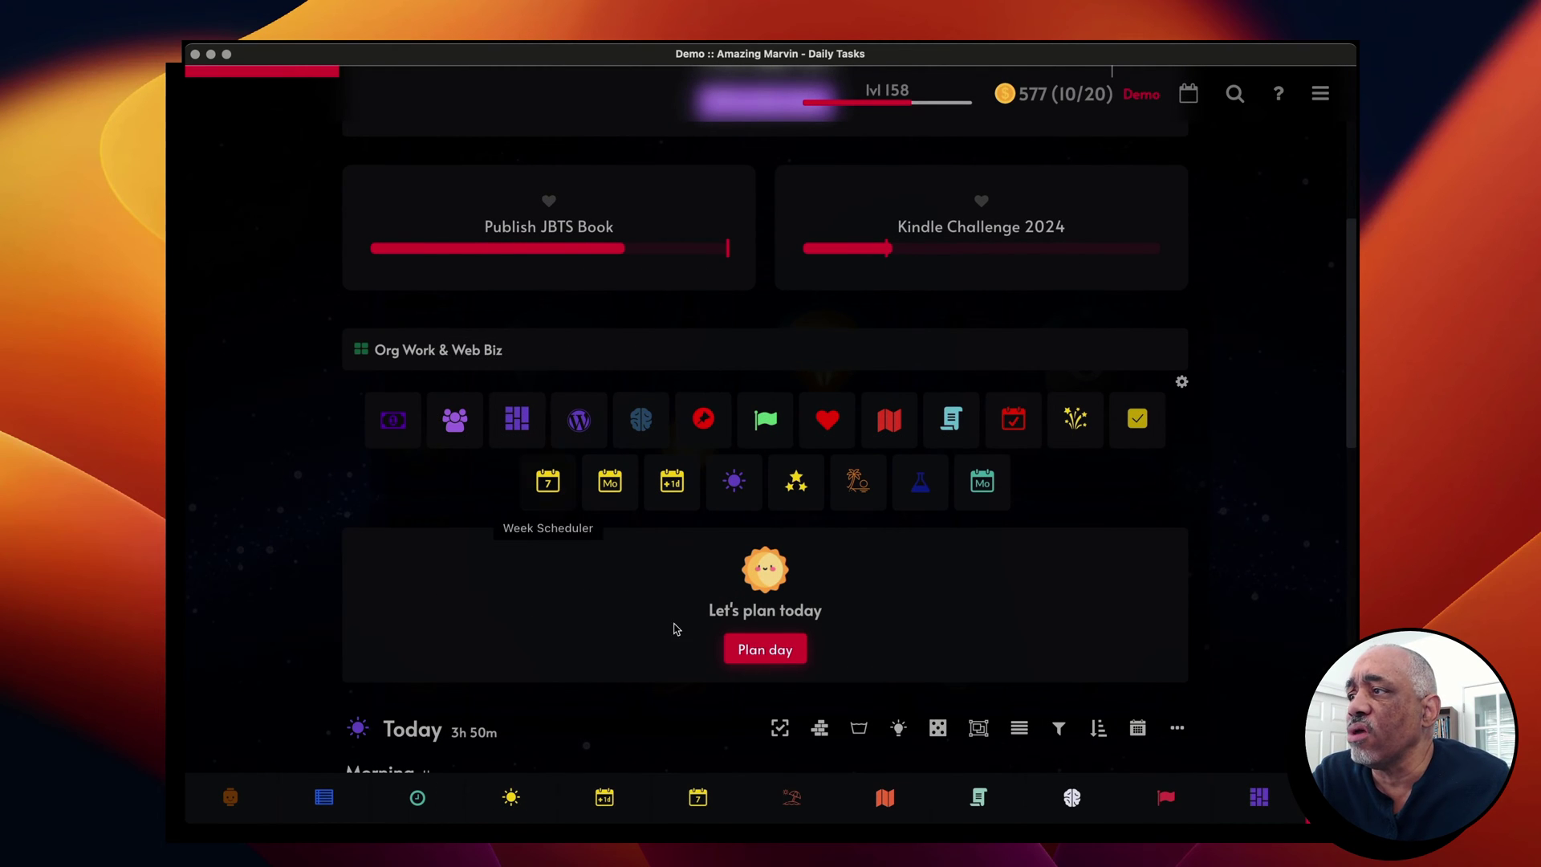
pyautogui.click(697, 802)
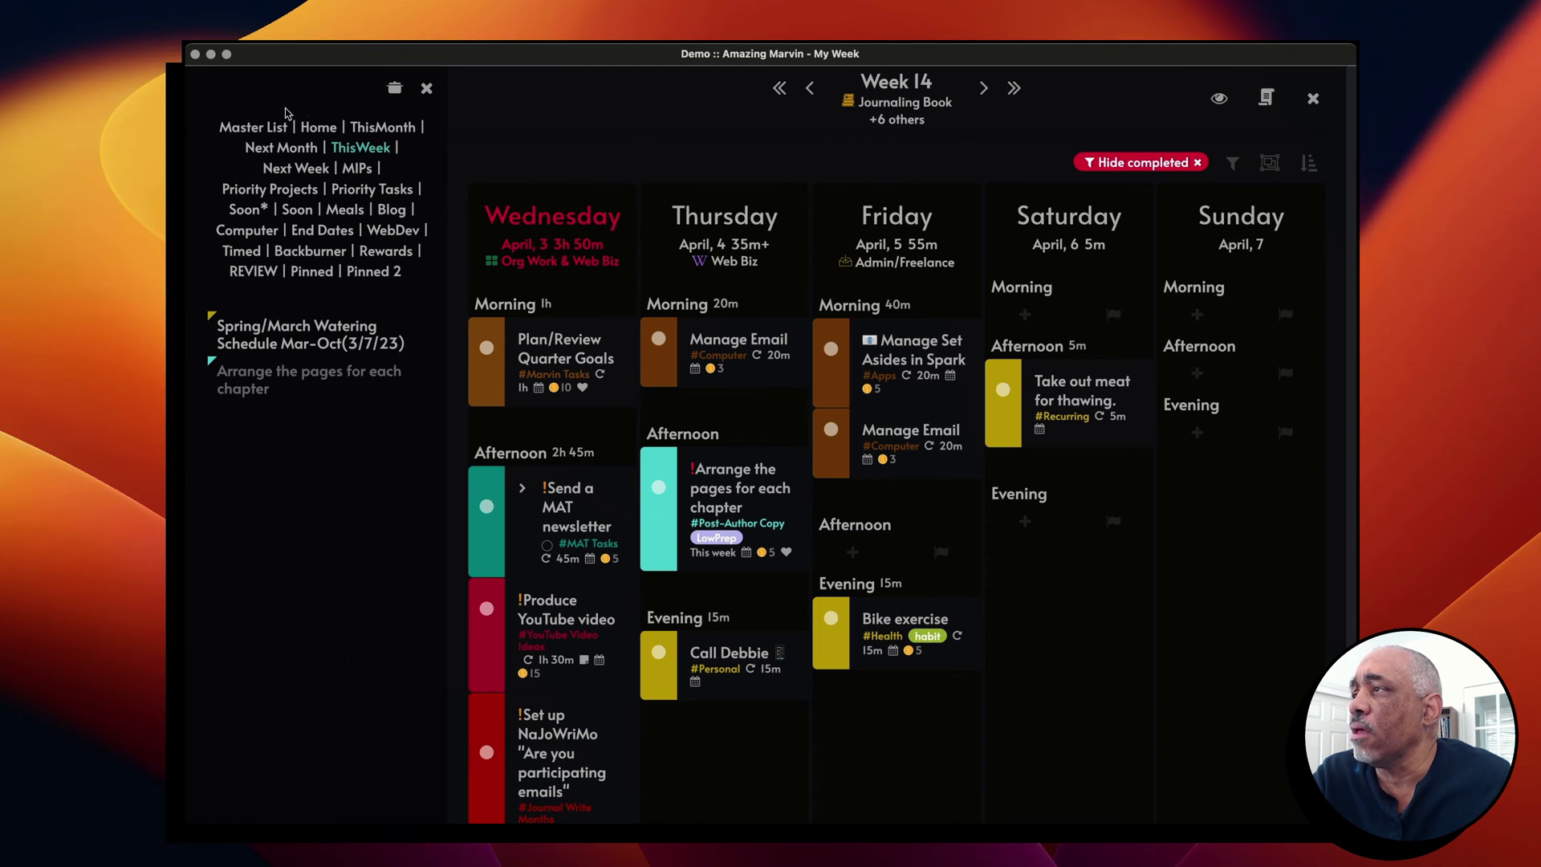
pyautogui.click(265, 127)
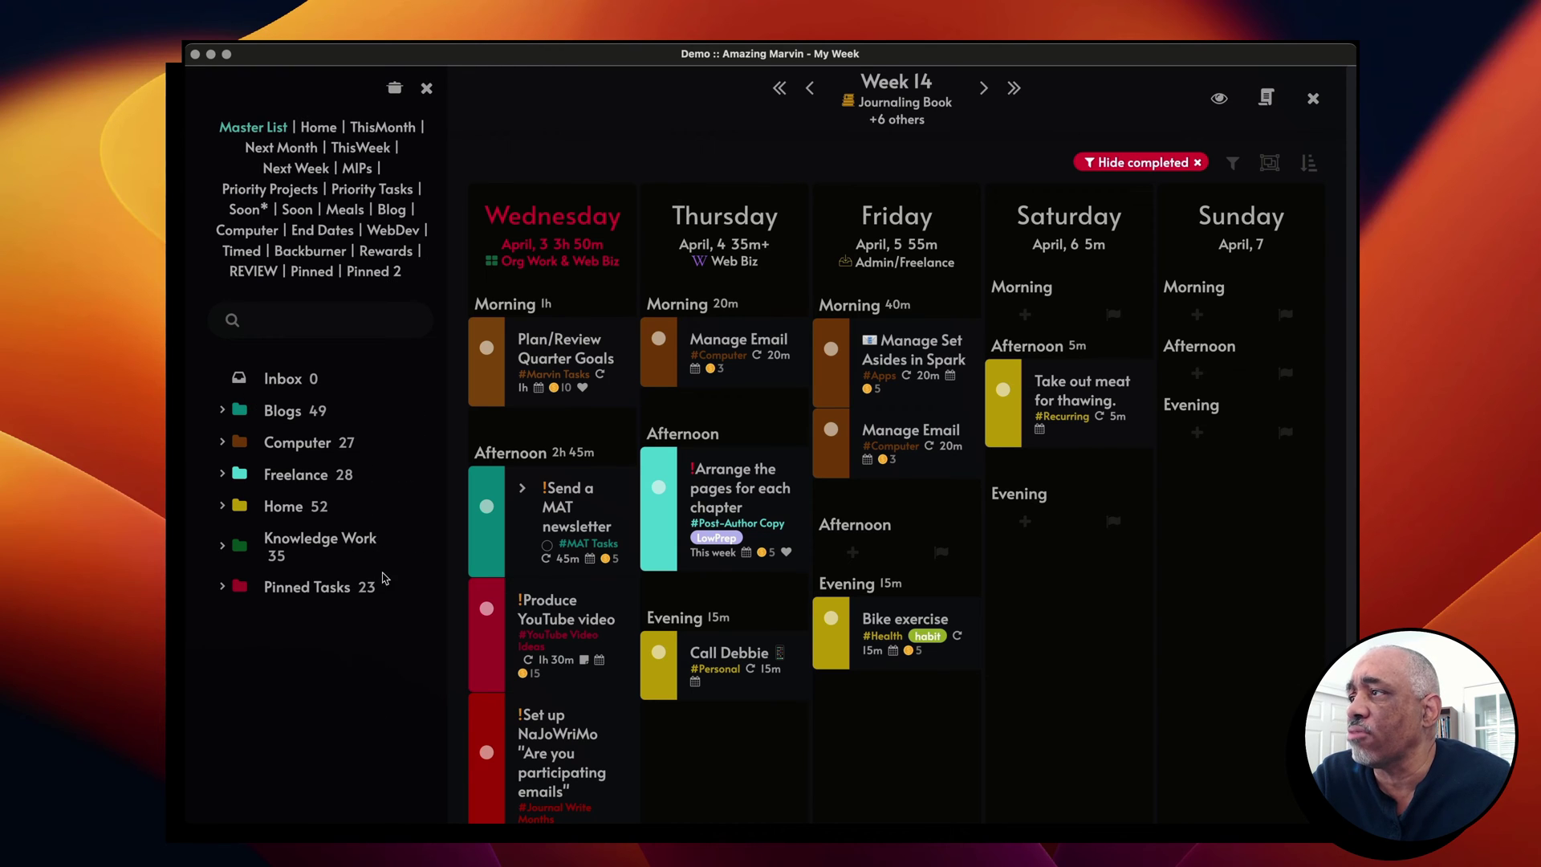
pyautogui.click(385, 129)
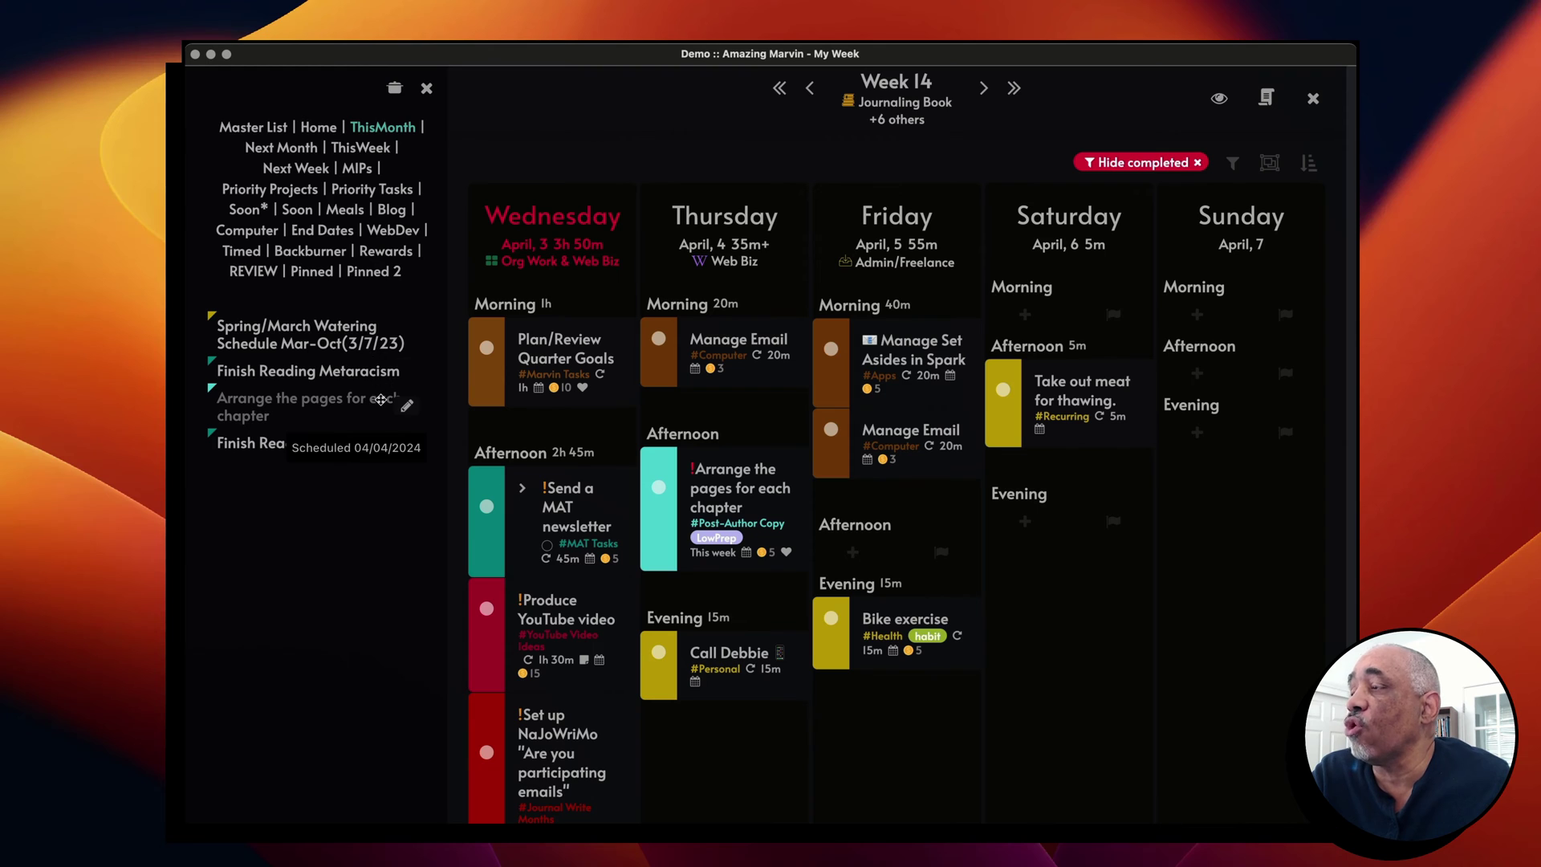
pyautogui.click(351, 149)
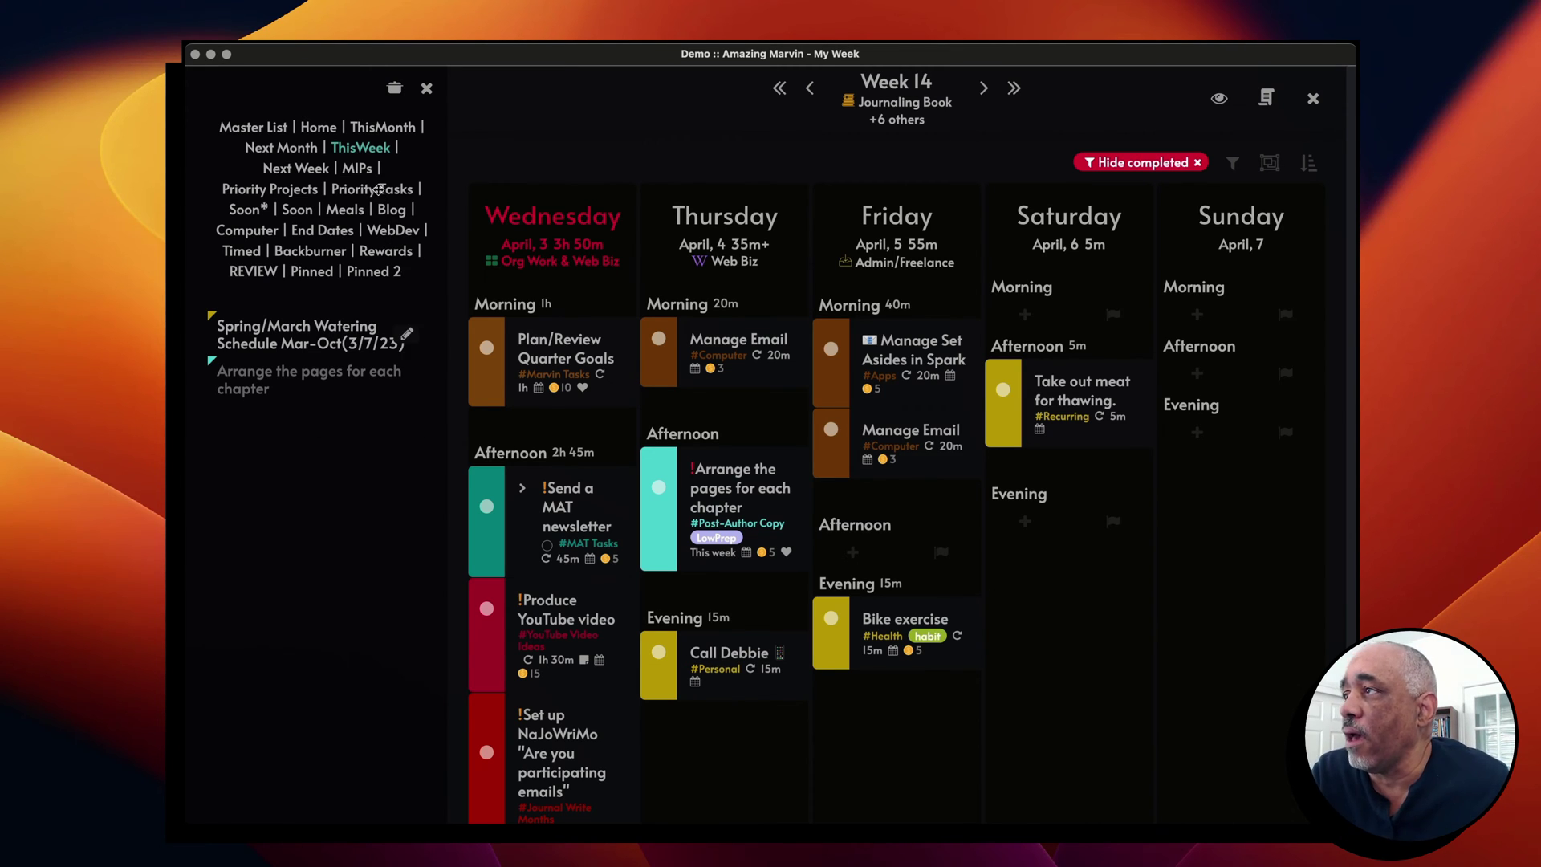
# - Show the MIPs projects beside the week, then close the My Week planner
pyautogui.click(358, 169)
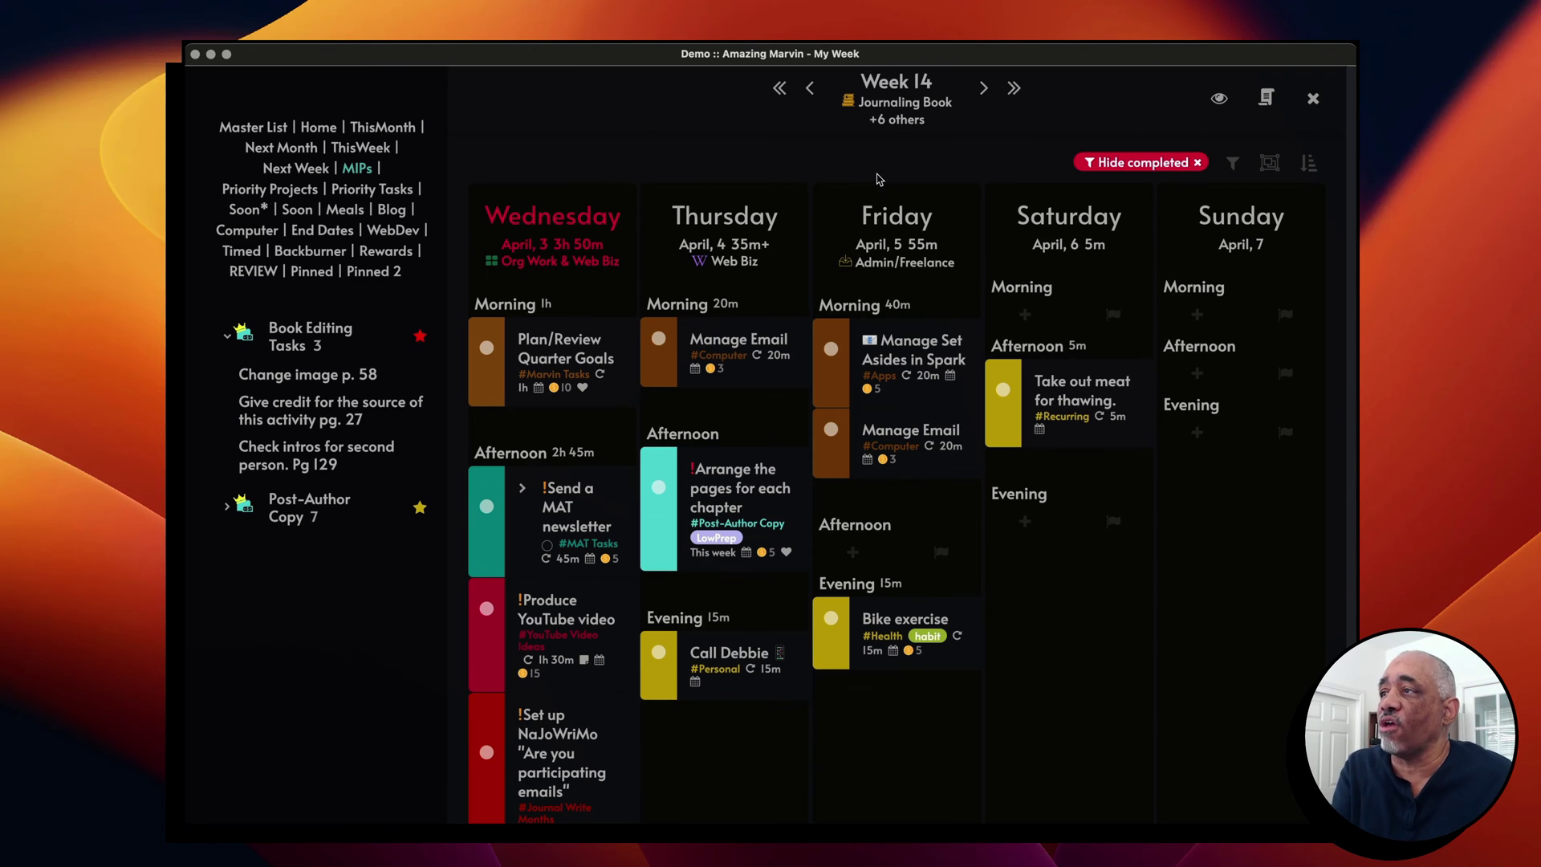
pyautogui.click(1319, 102)
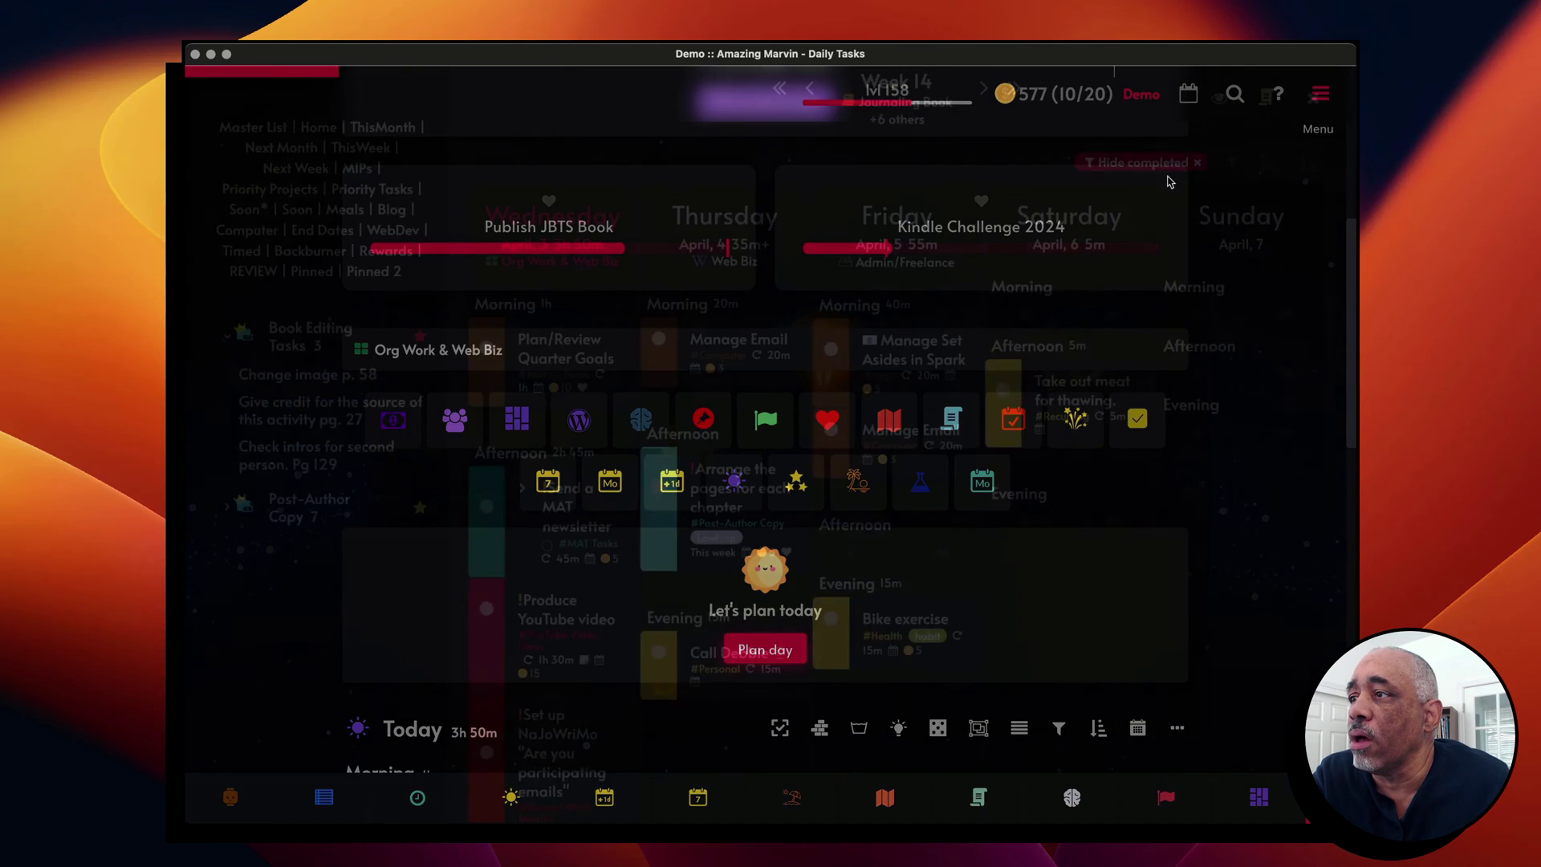
# - Go to the Smart Lists overview and create a new untitled Smart List
pyautogui.click(640, 418)
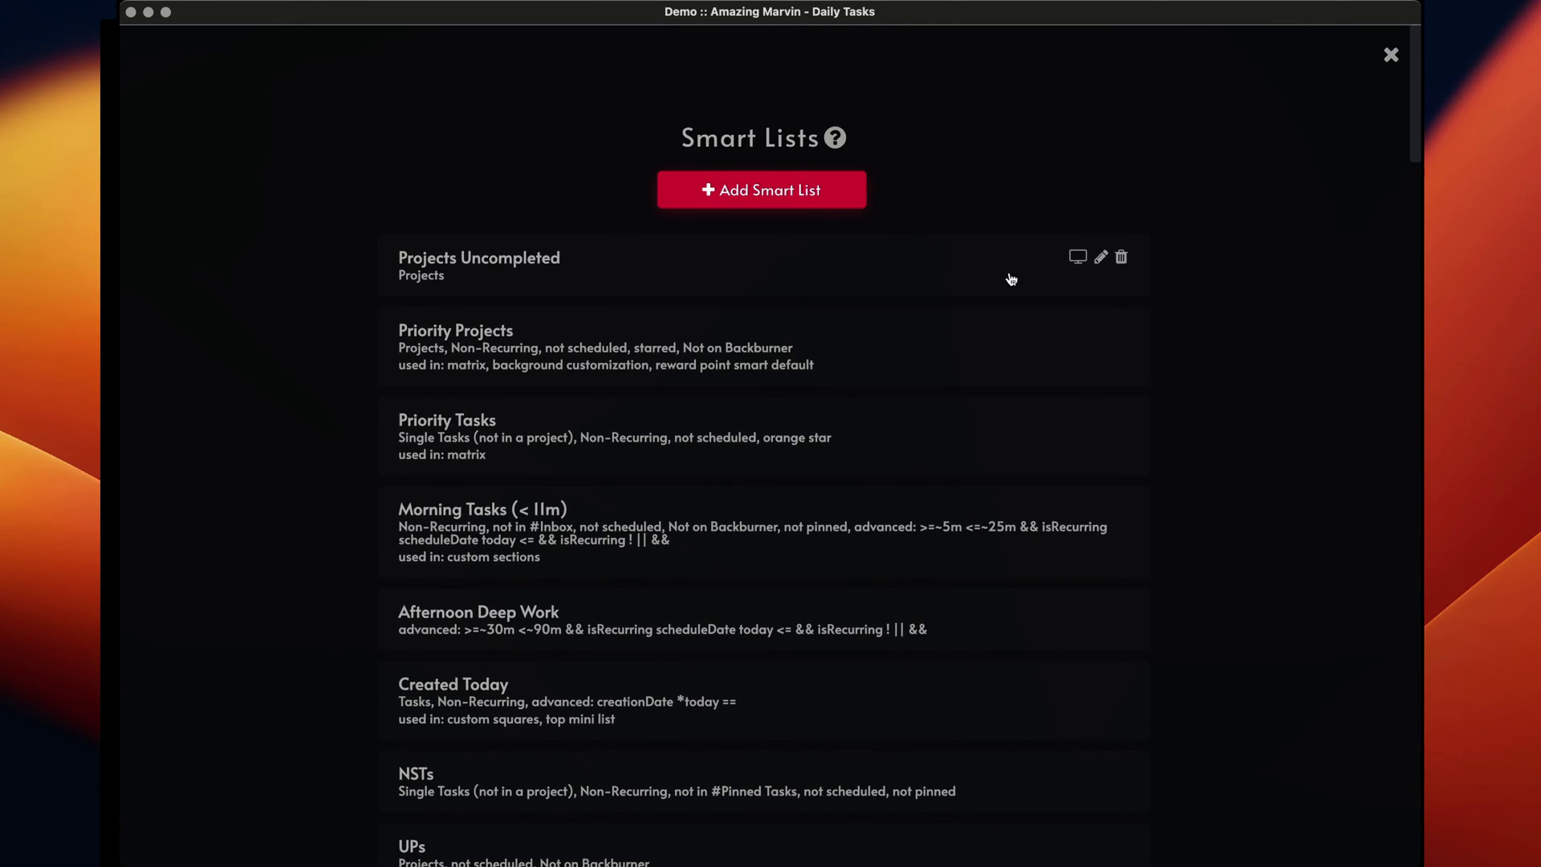
pyautogui.scroll(-5, 860, 327)
pyautogui.scroll(5, 860, 327)
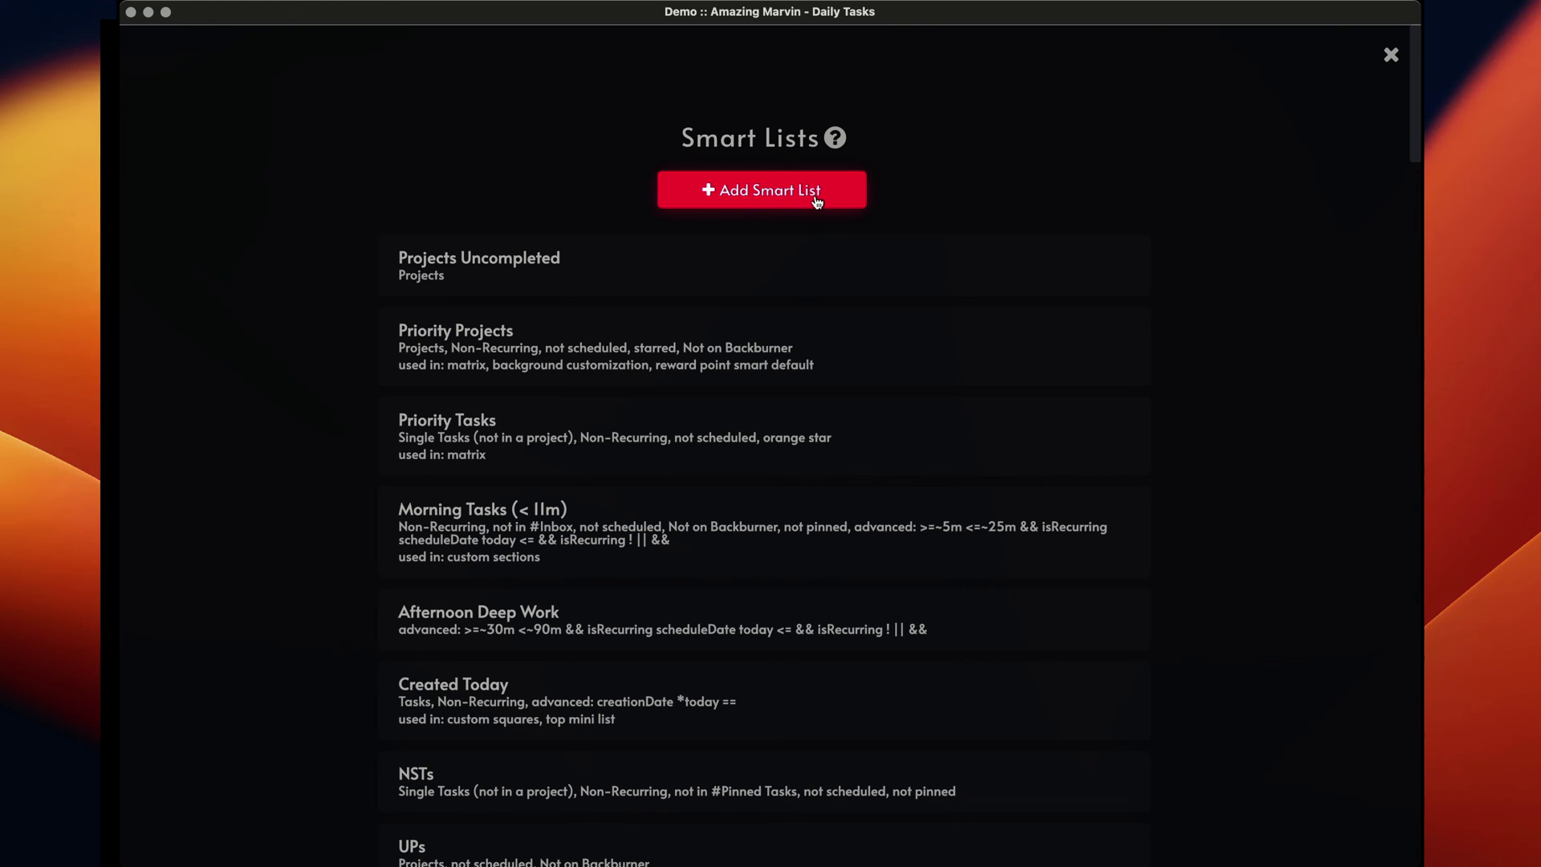
pyautogui.click(799, 196)
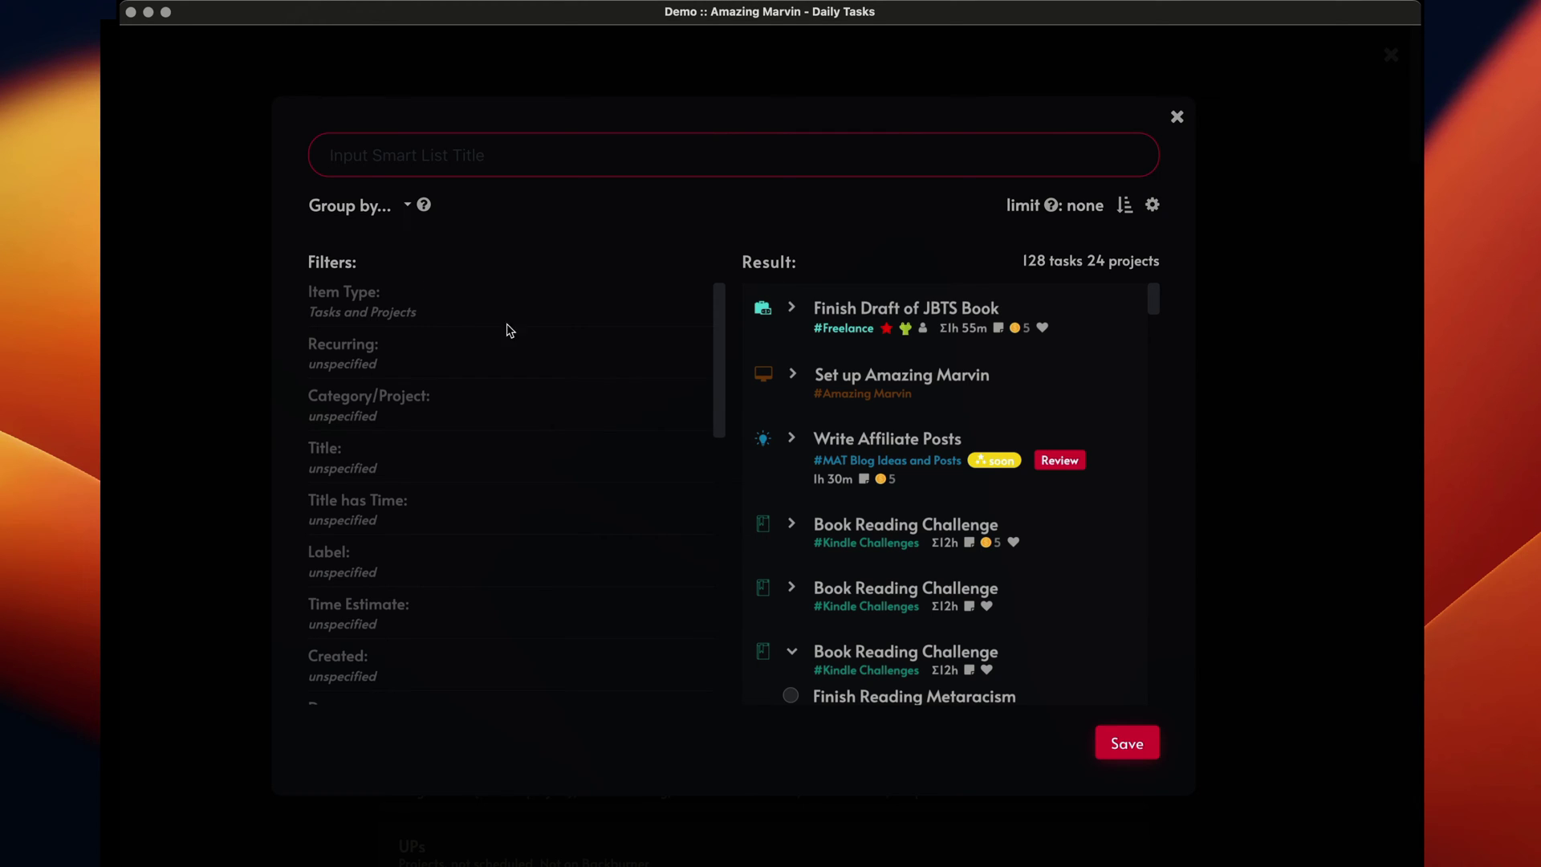
pyautogui.click(411, 315)
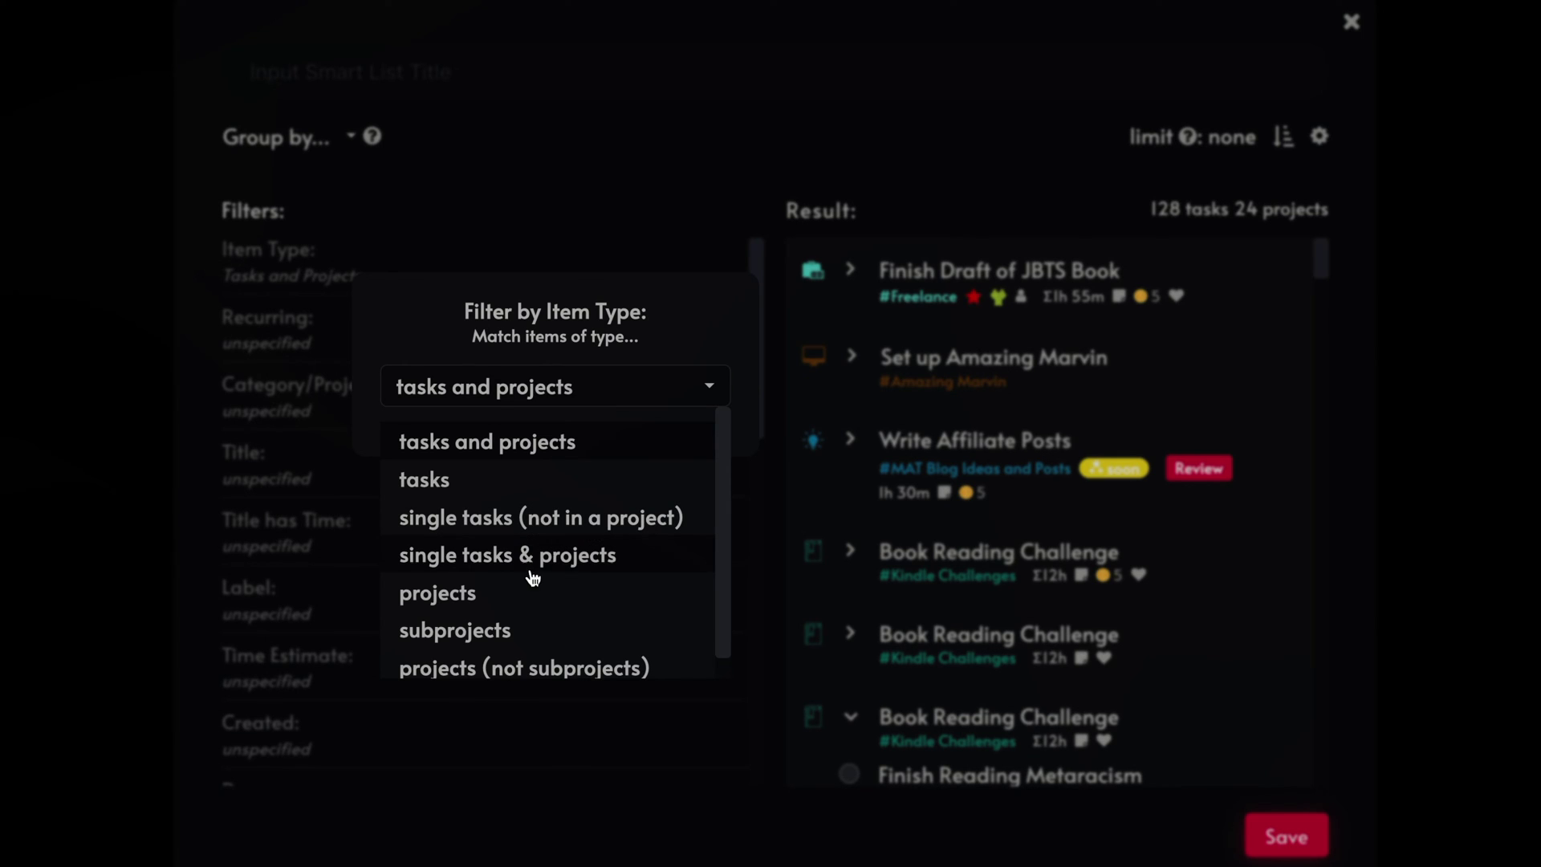
pyautogui.click(554, 479)
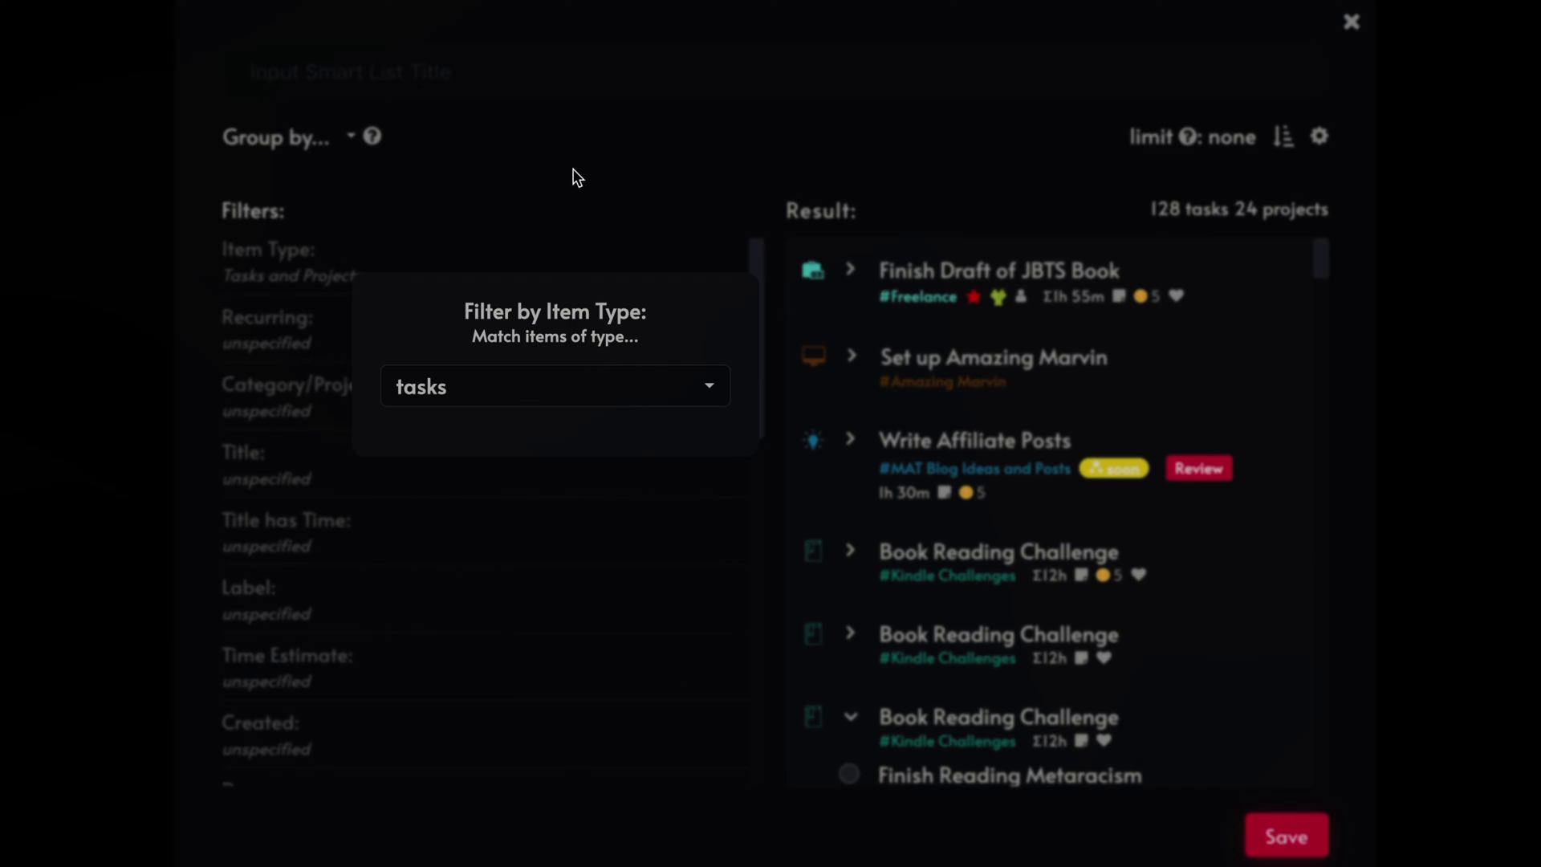
pyautogui.click(575, 166)
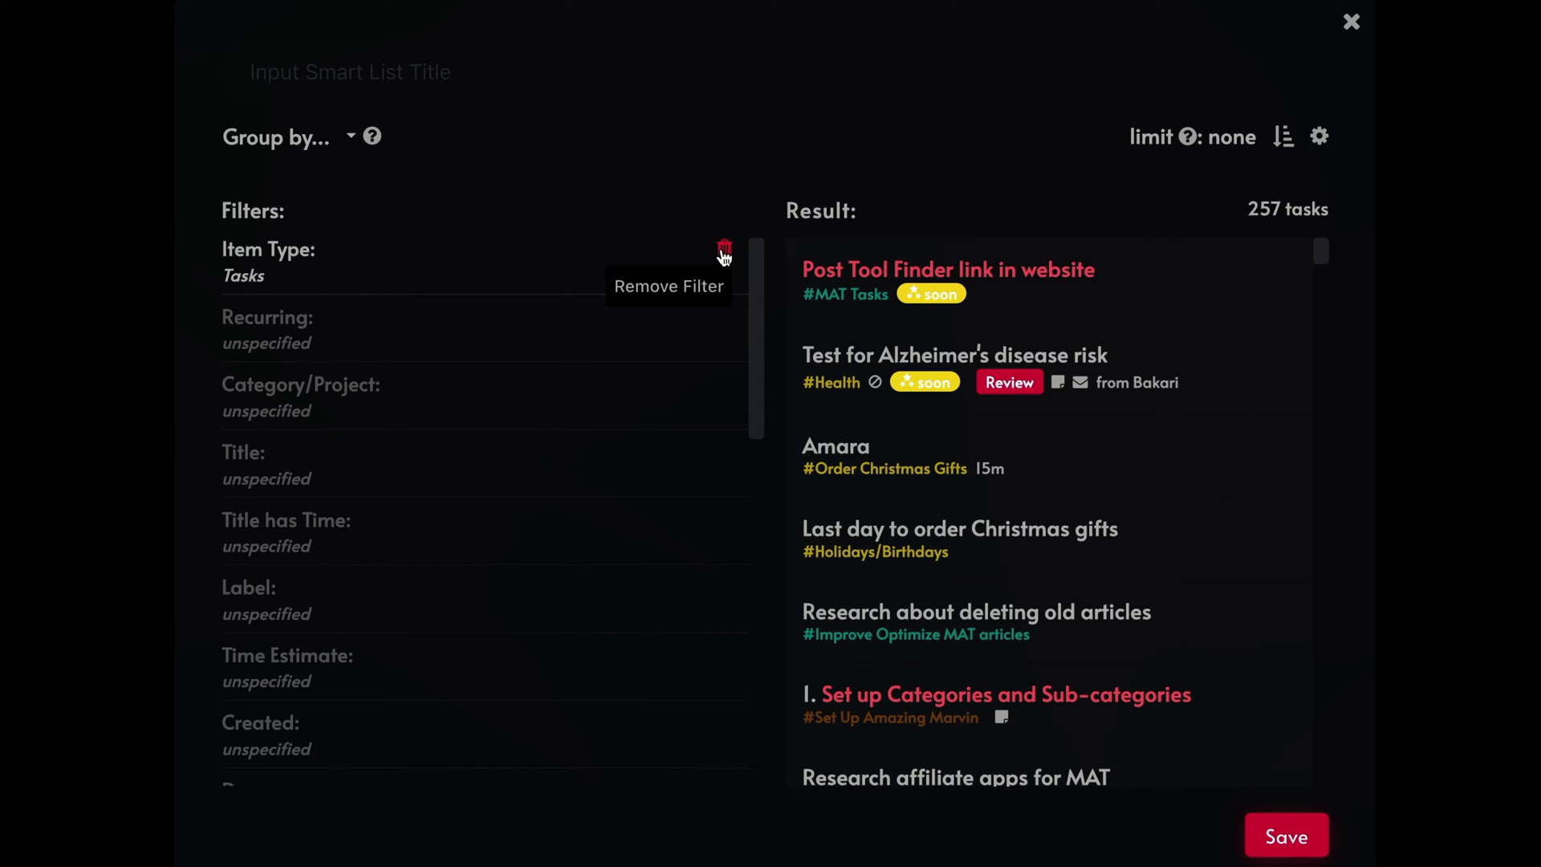
pyautogui.click(724, 251)
pyautogui.click(428, 337)
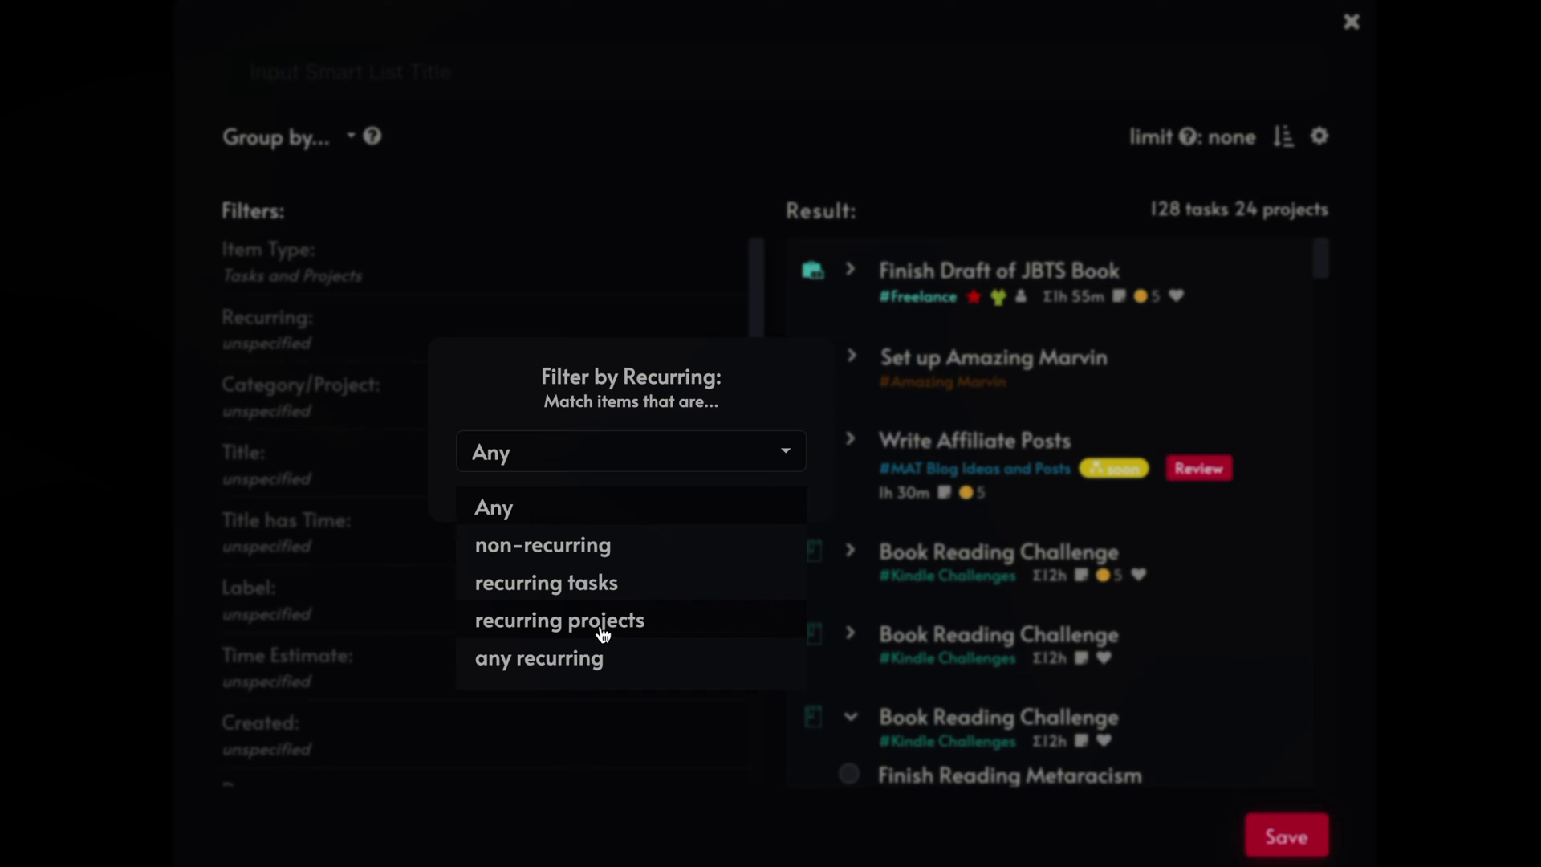
pyautogui.click(562, 162)
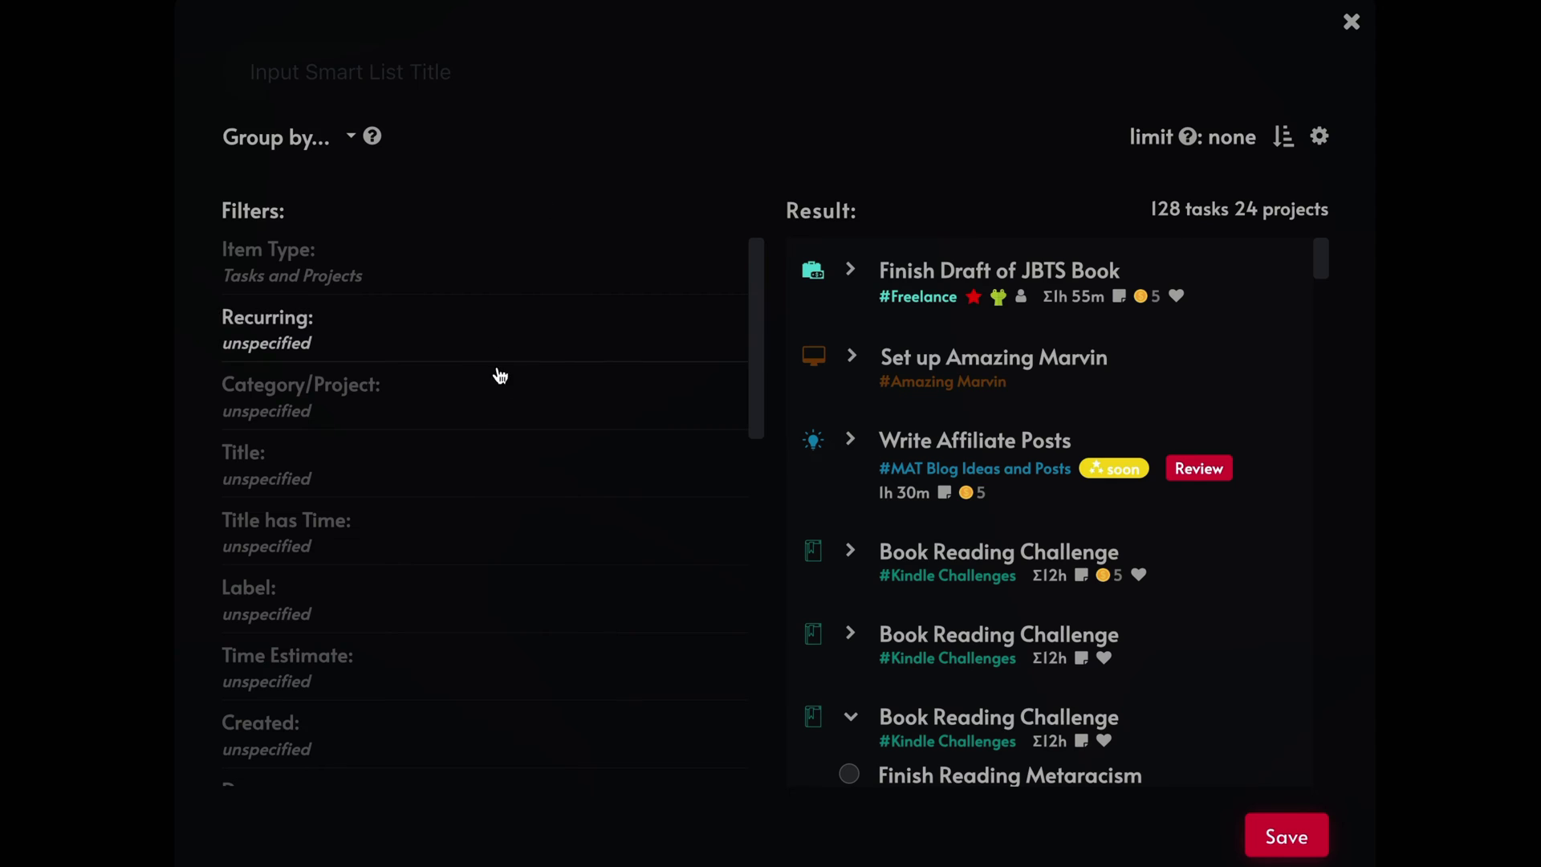
# - Set the Category/Project filter to 'in… Inbox'
pyautogui.click(479, 424)
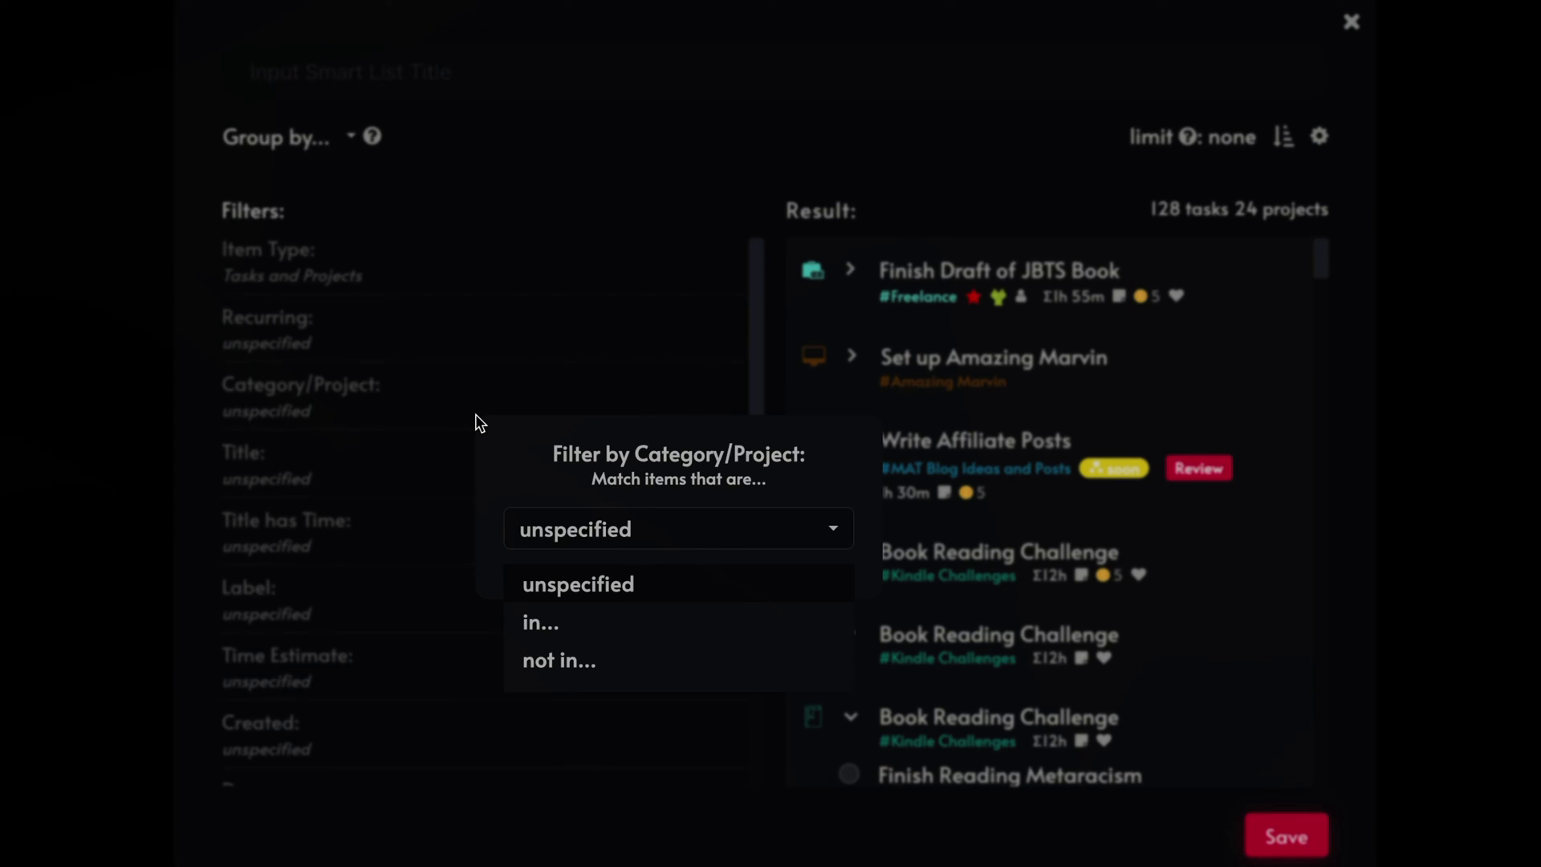
pyautogui.click(687, 621)
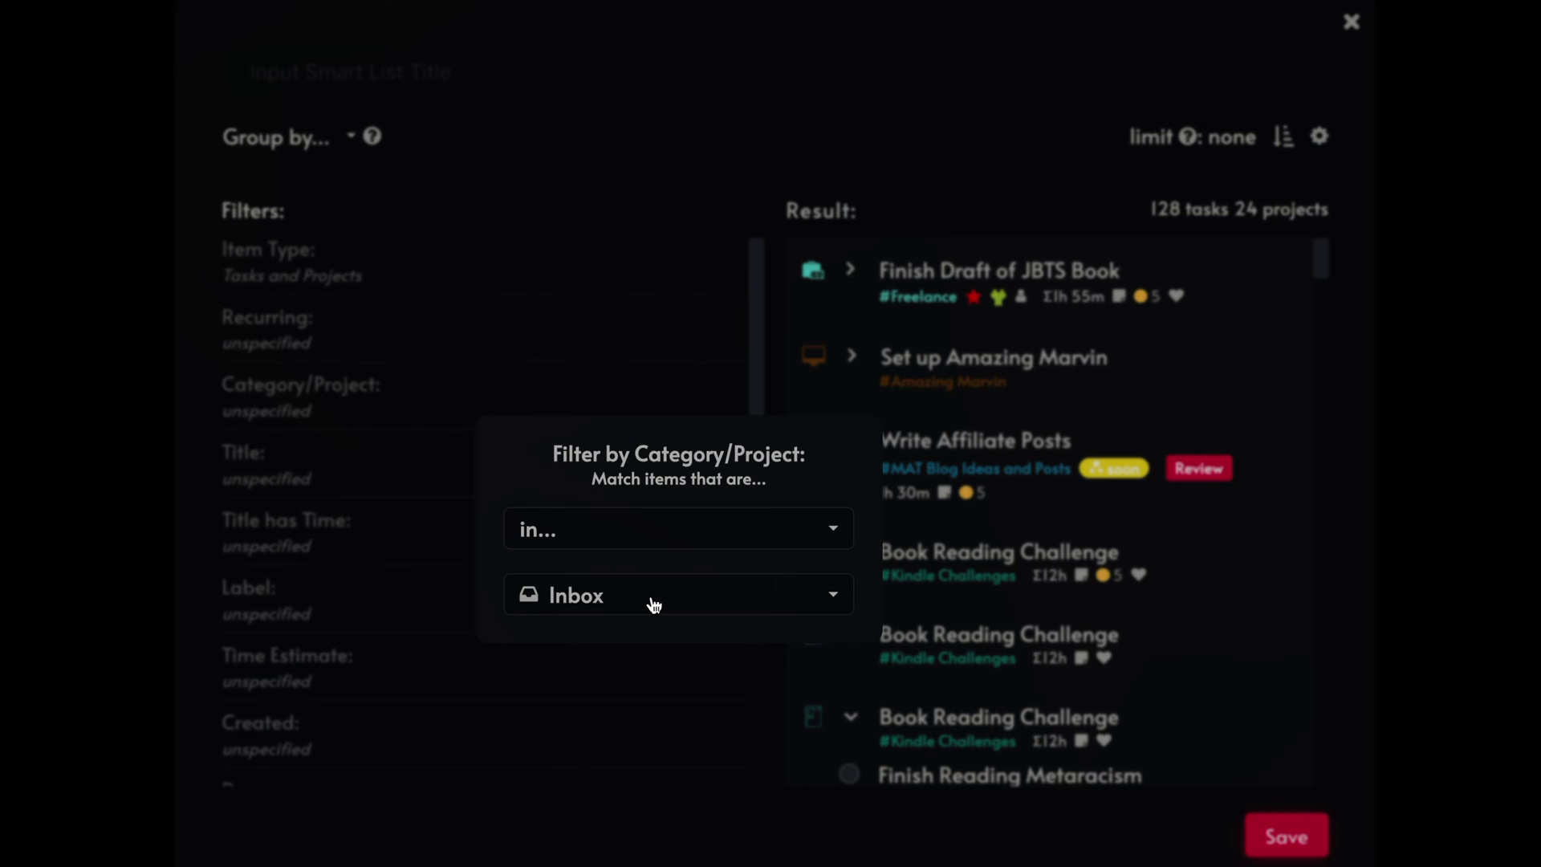
pyautogui.click(652, 605)
pyautogui.click(616, 540)
pyautogui.click(615, 540)
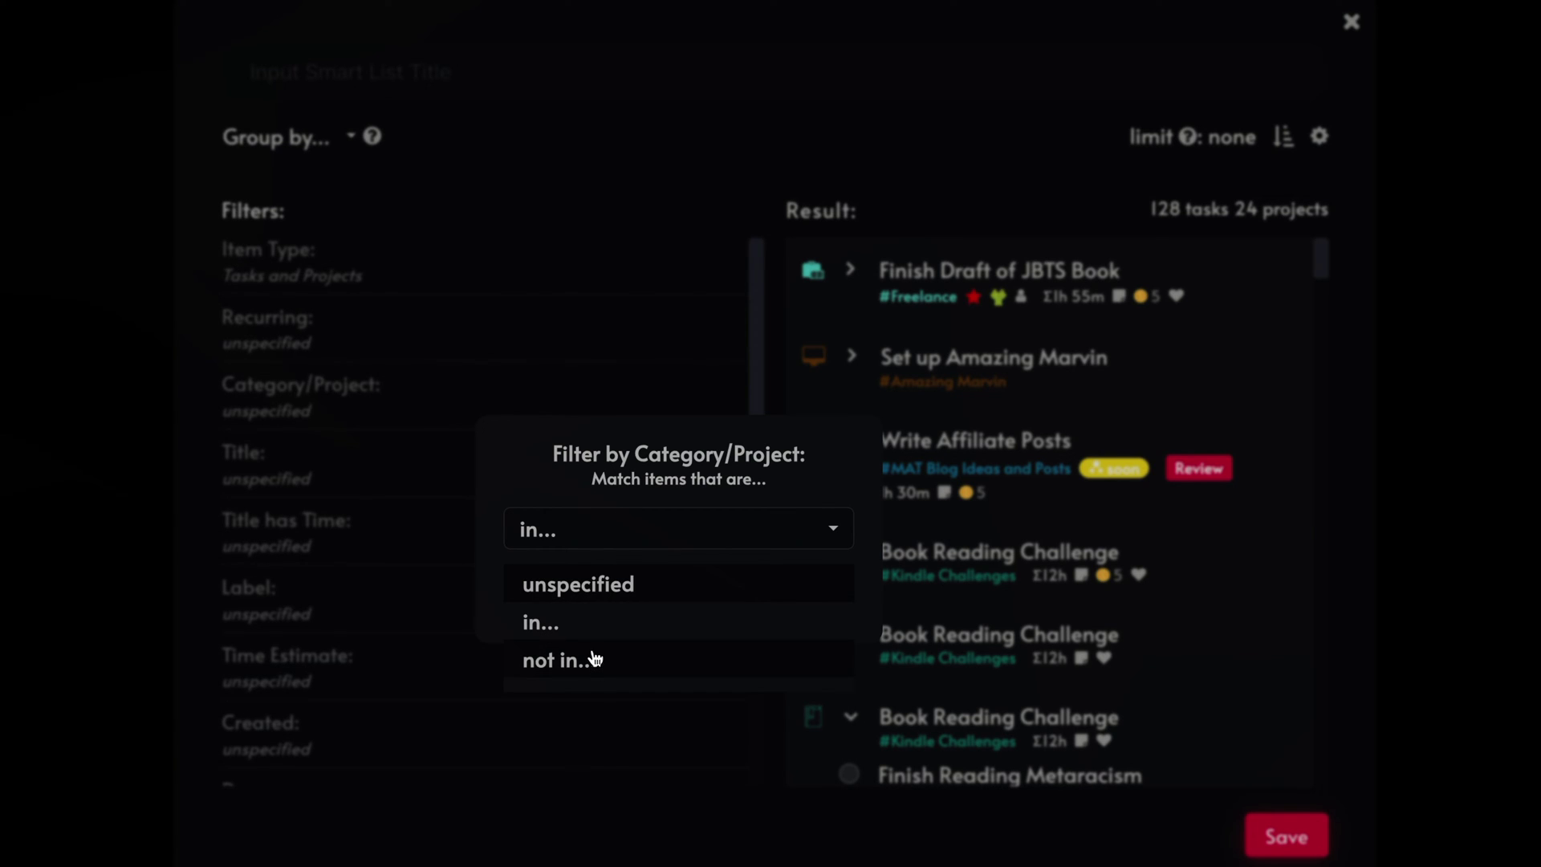
# - Keep the Inbox filter and bring up the Title filter's matching choices
pyautogui.click(624, 117)
pyautogui.click(624, 117)
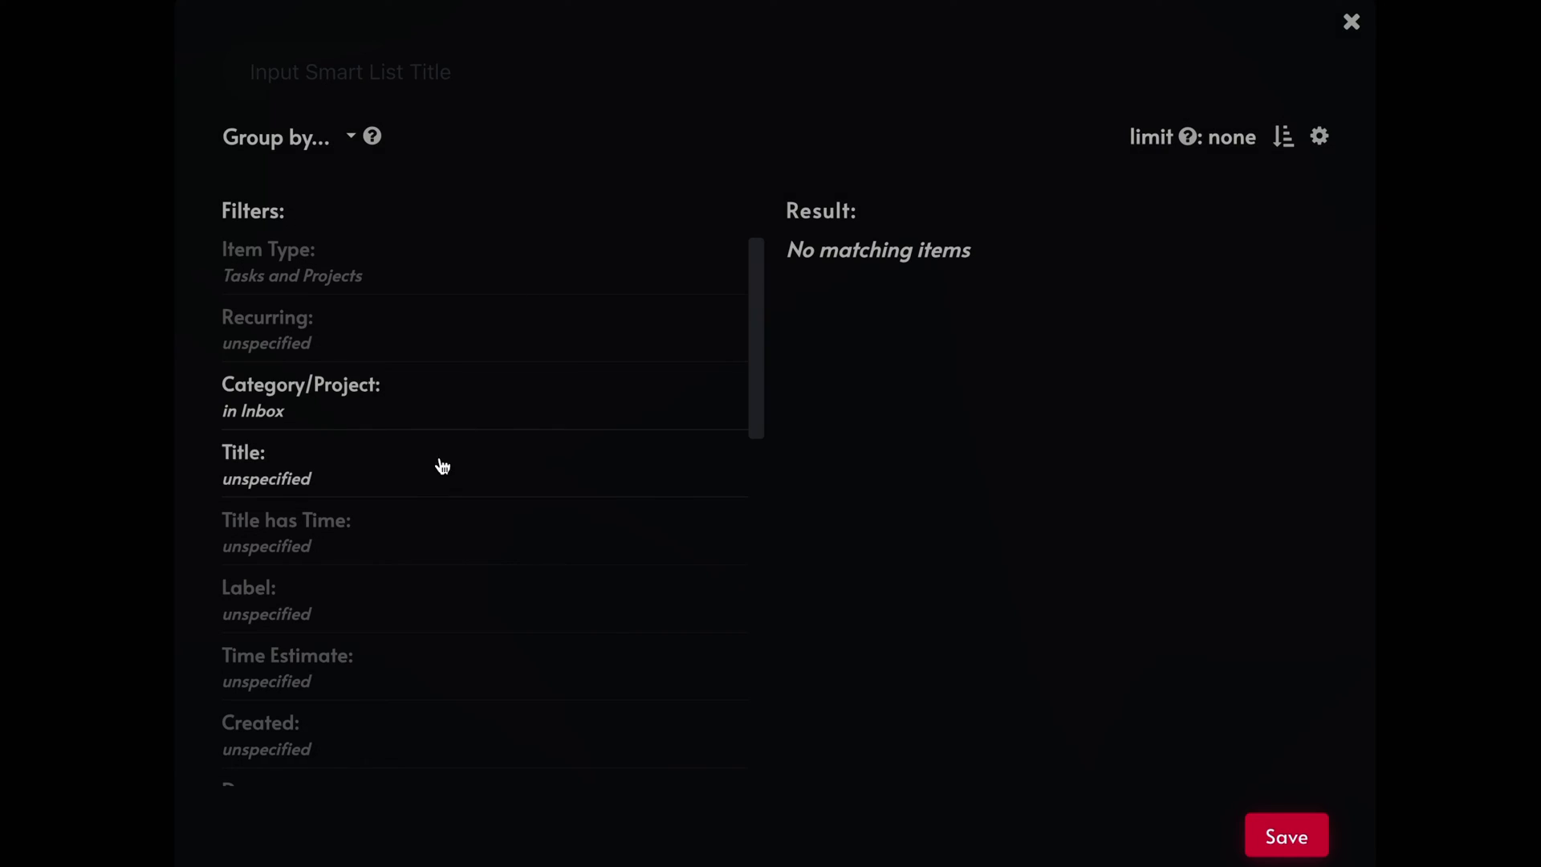
pyautogui.click(450, 469)
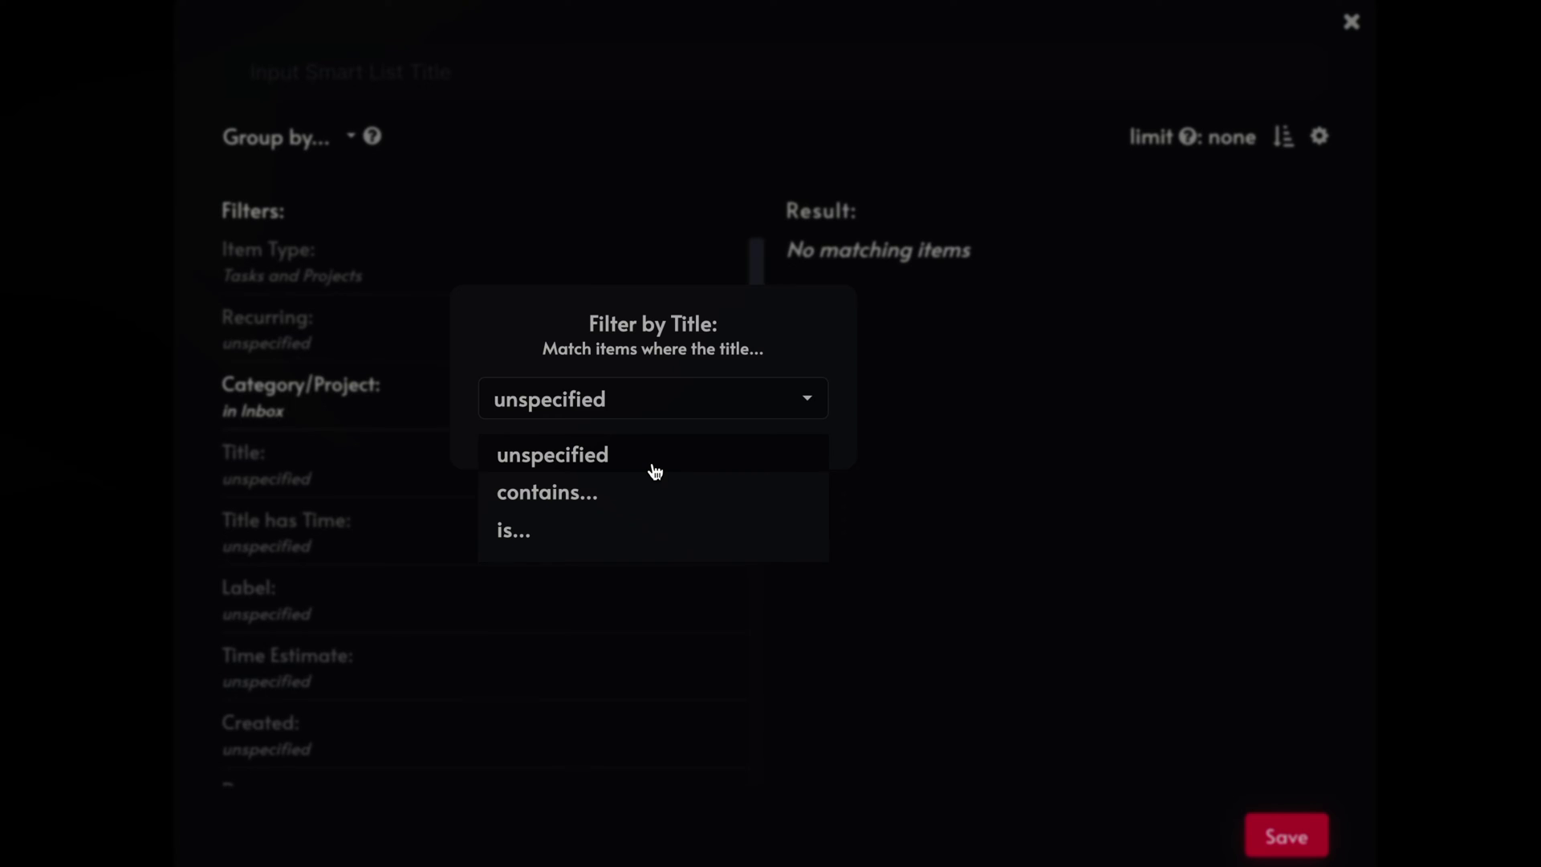
# - Try 'contains…' in the Title filter, then delete the Title filter with its trash icon
pyautogui.click(648, 491)
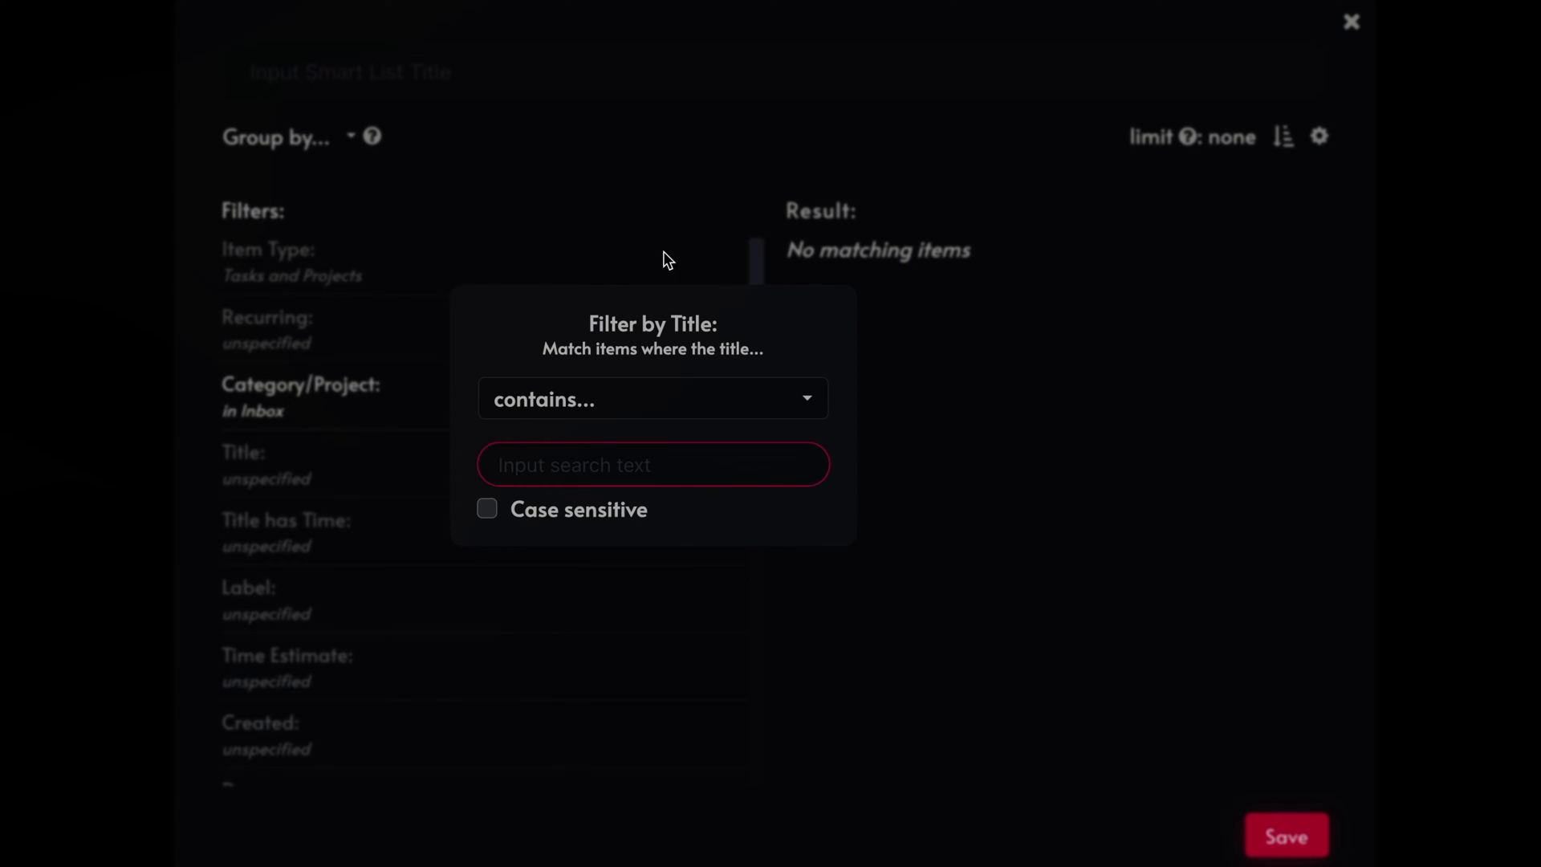
pyautogui.click(632, 114)
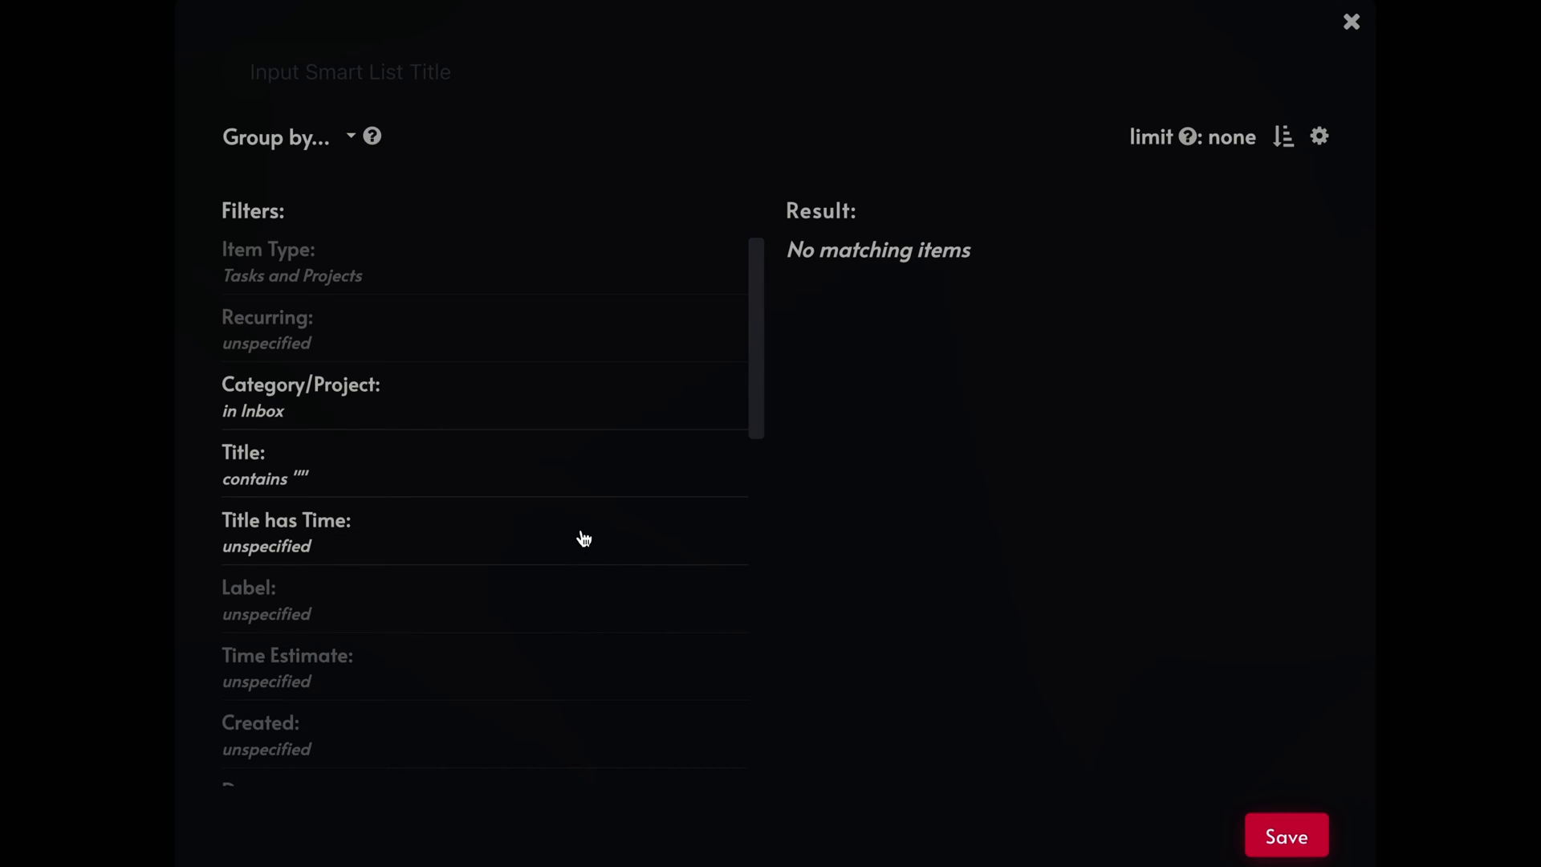
pyautogui.click(558, 479)
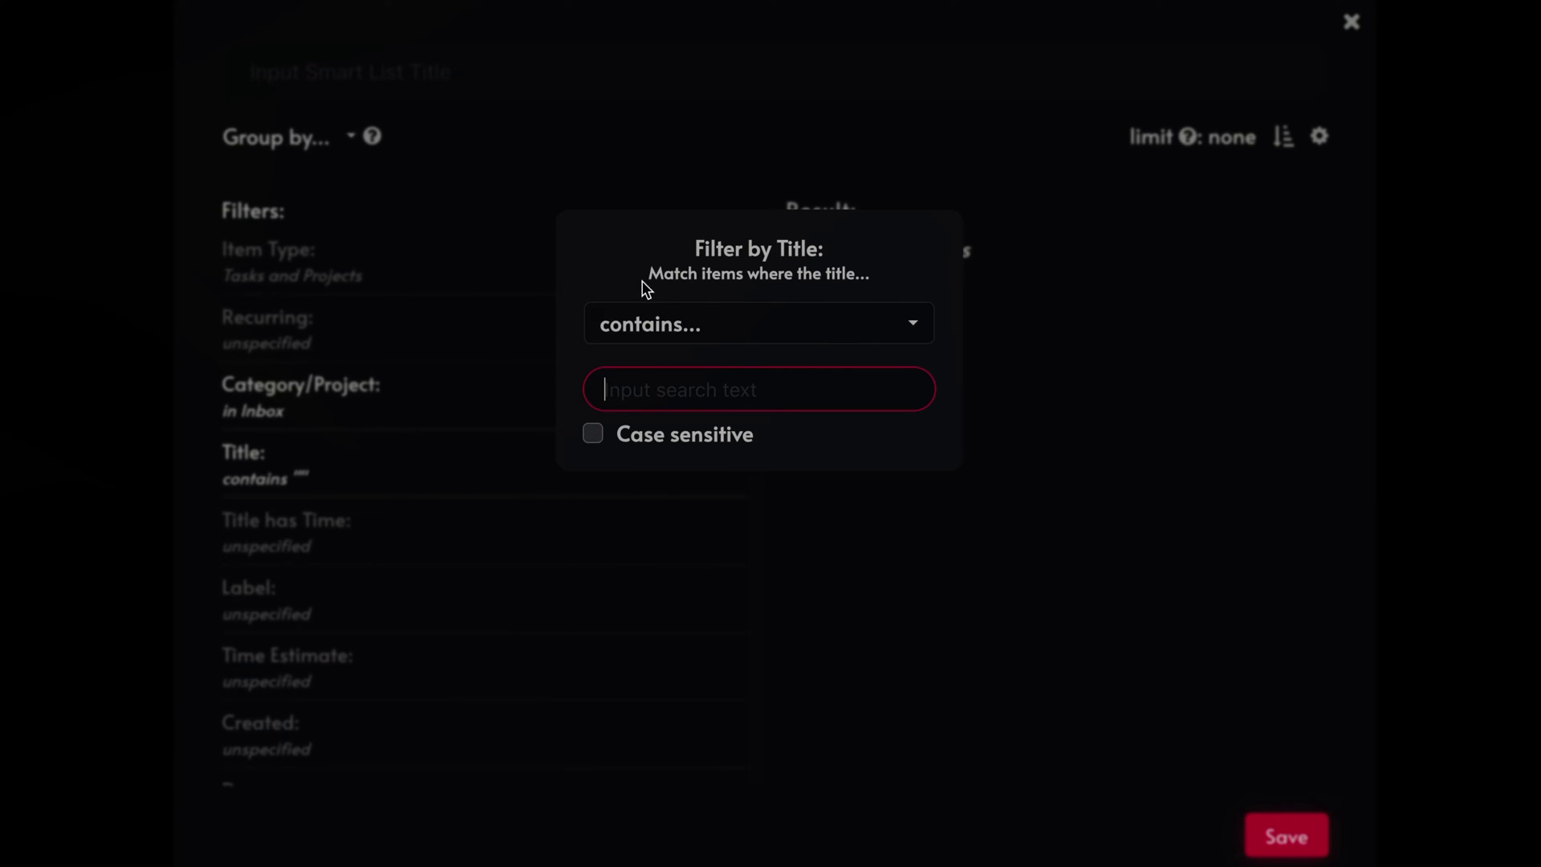
pyautogui.click(594, 160)
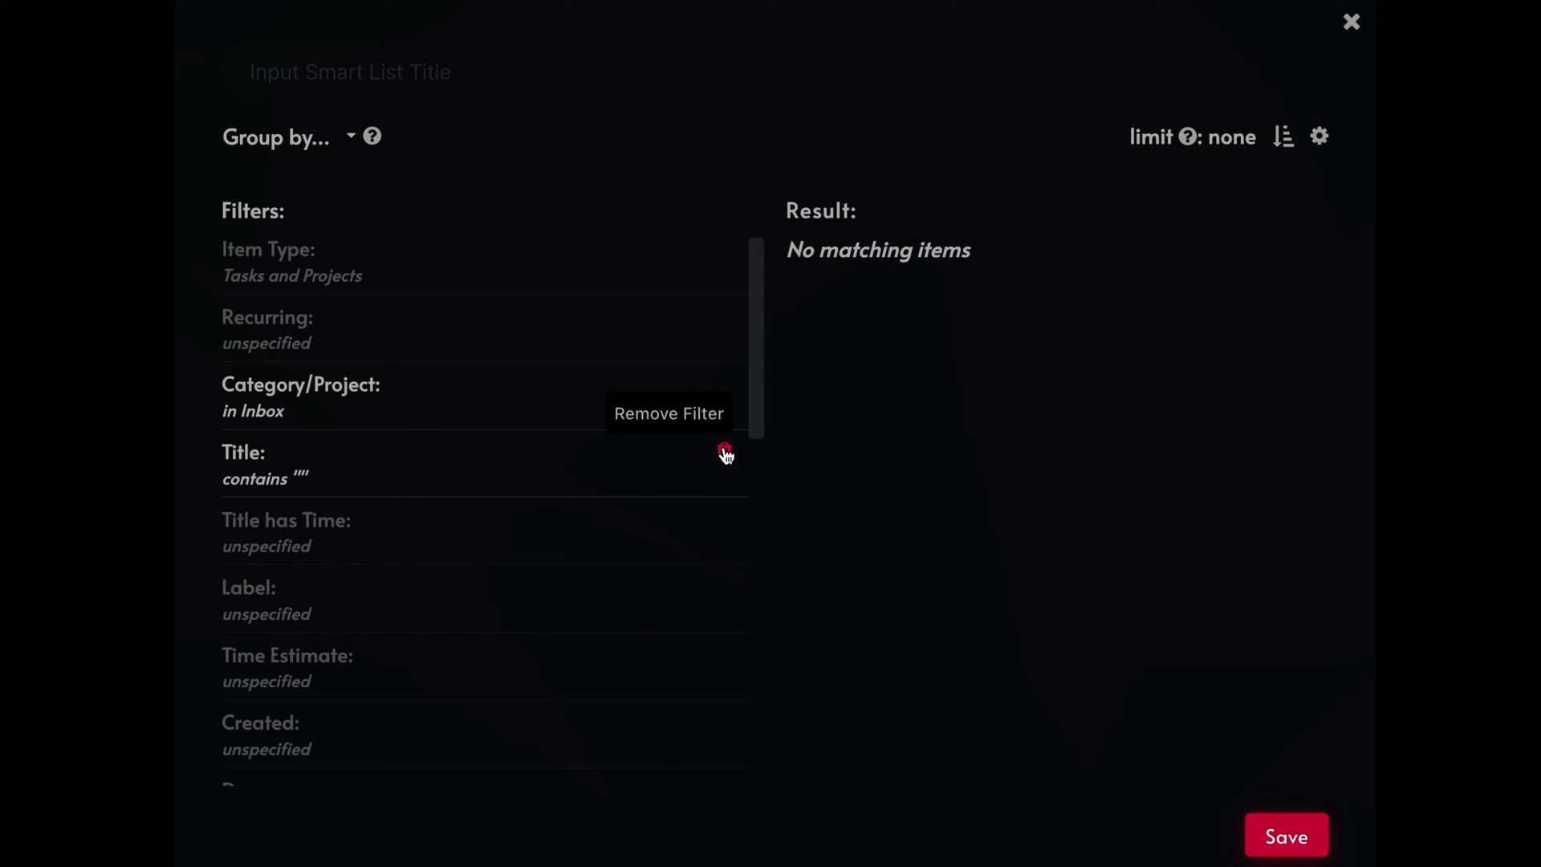
pyautogui.click(725, 453)
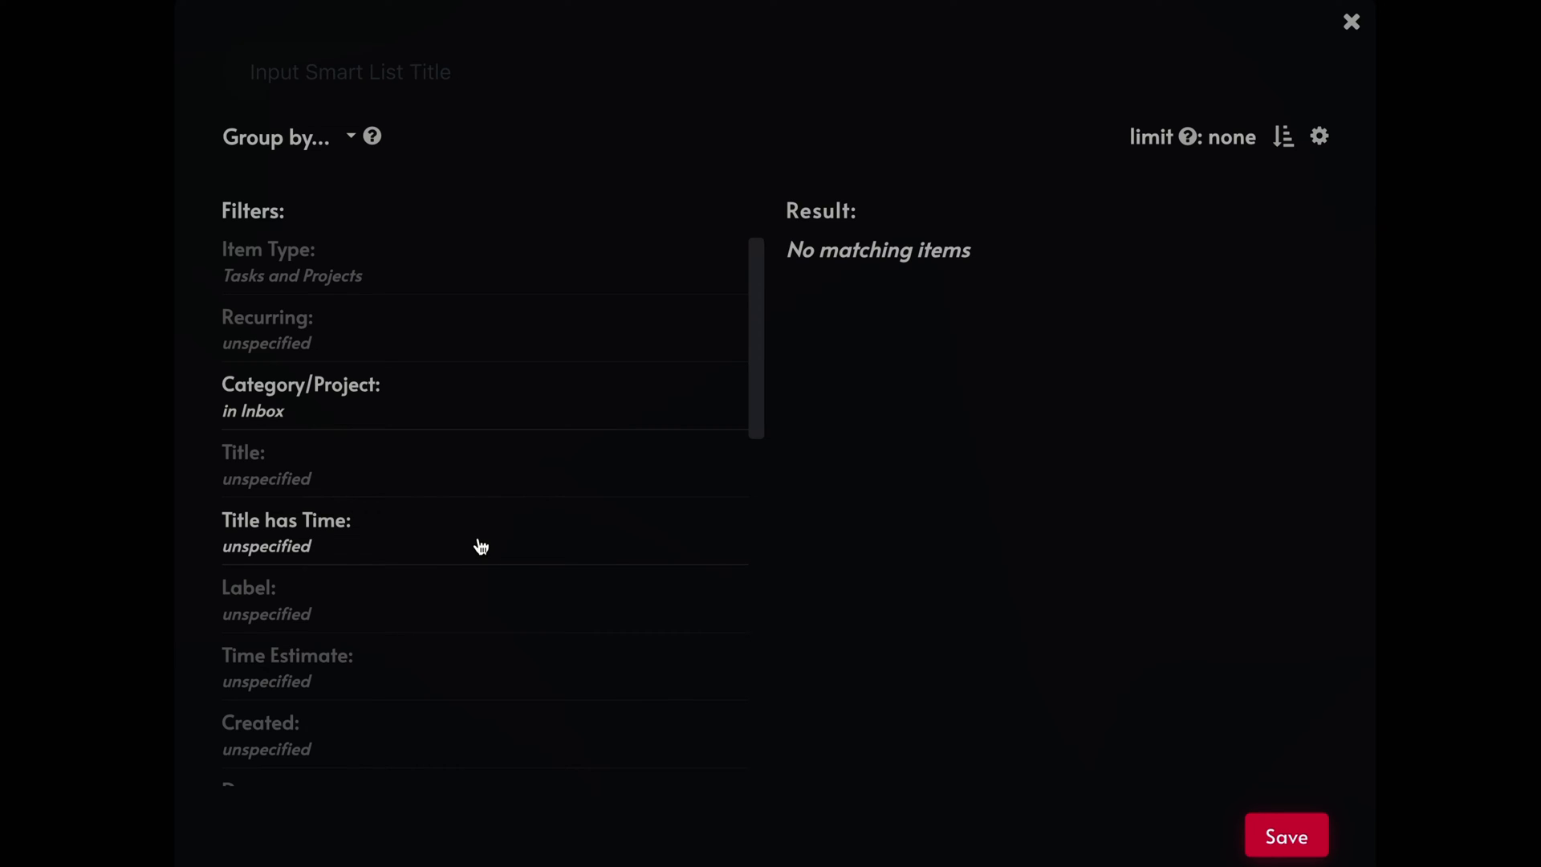
# - Set Title has Time to 'has time' and delete the Category/Project Inbox filter
pyautogui.click(506, 537)
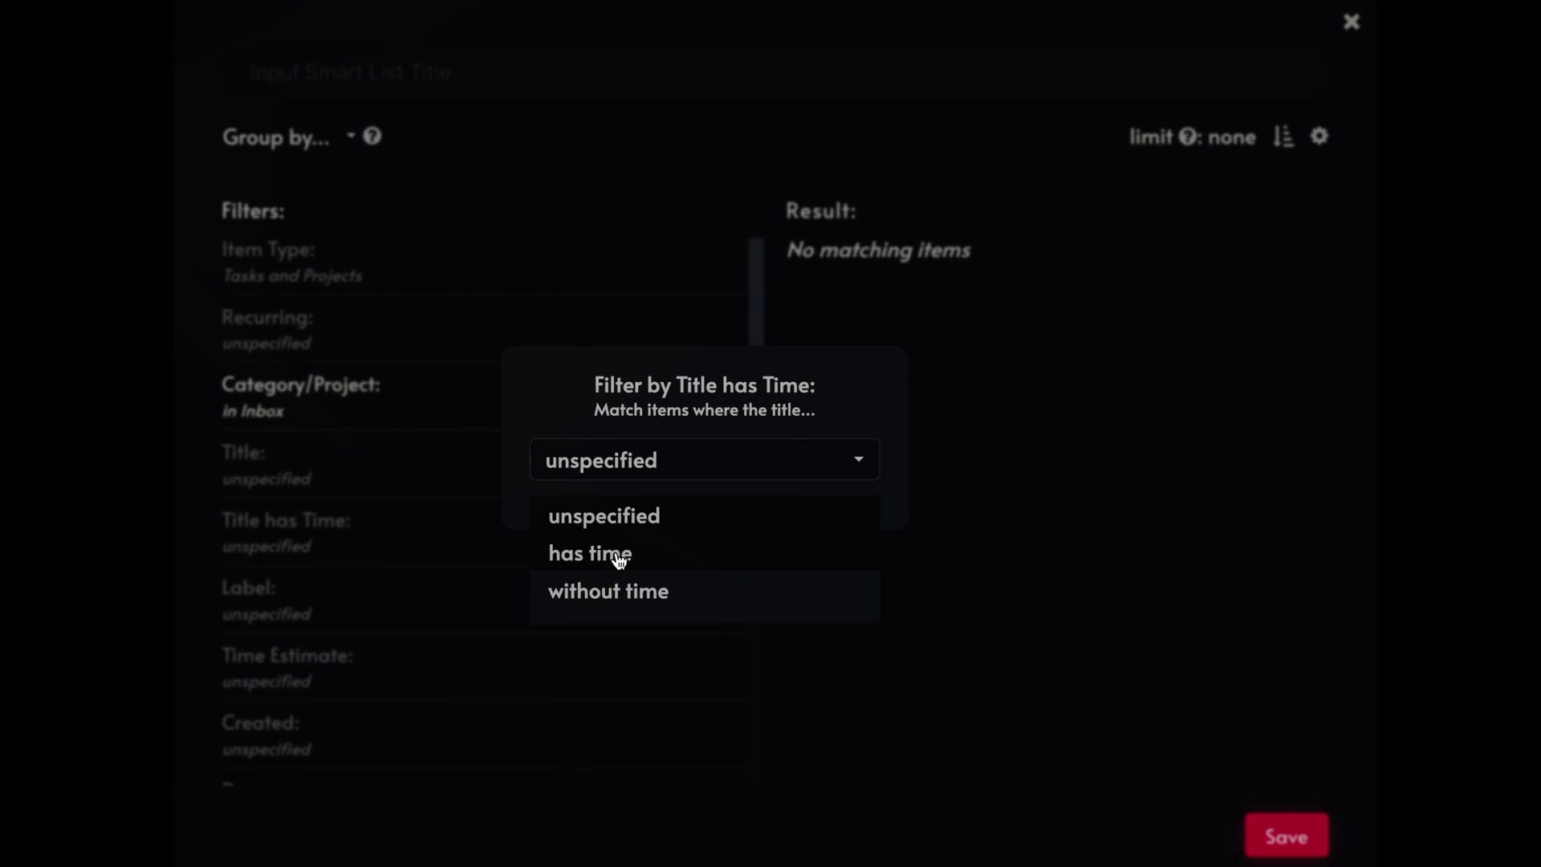
pyautogui.click(618, 560)
pyautogui.click(626, 191)
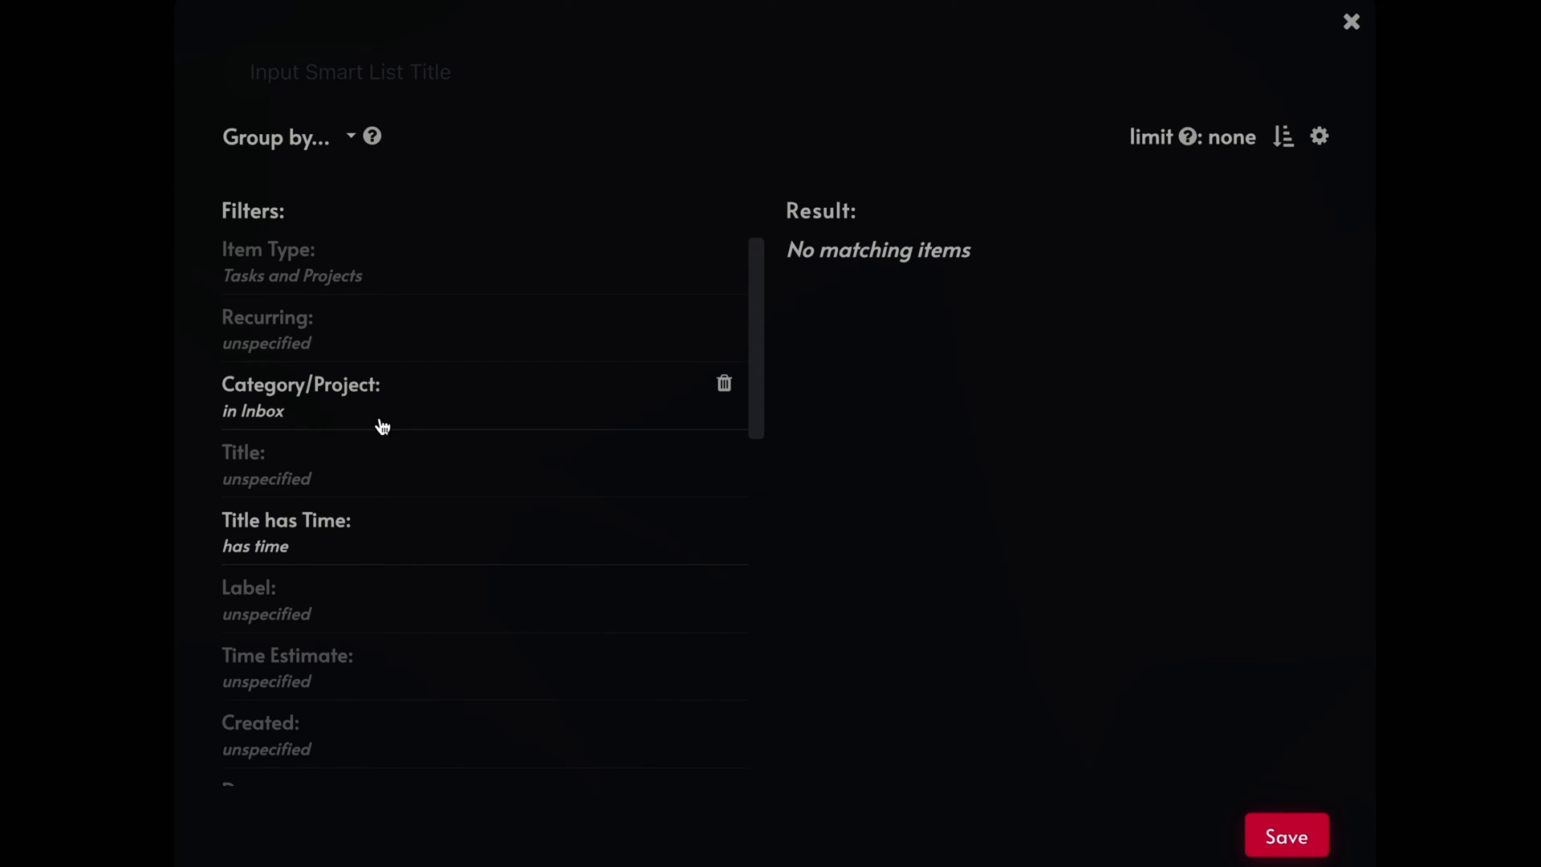
pyautogui.click(725, 389)
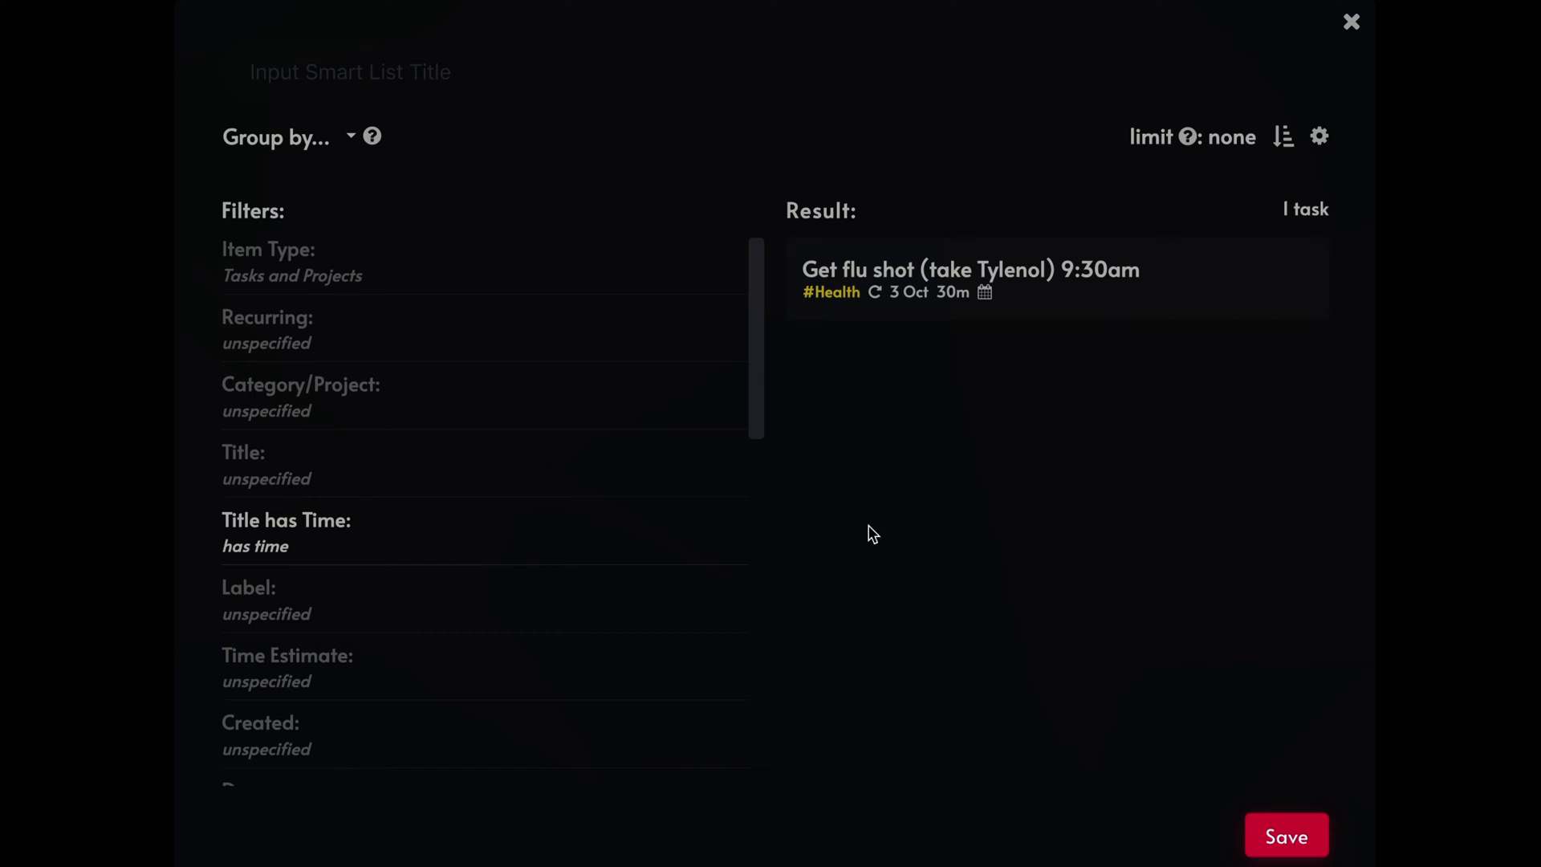
pyautogui.moveTo(738, 555)
# - Remove the Title has Time filter and look at the Label filter choices
pyautogui.click(717, 527)
pyautogui.click(711, 584)
pyautogui.click(722, 526)
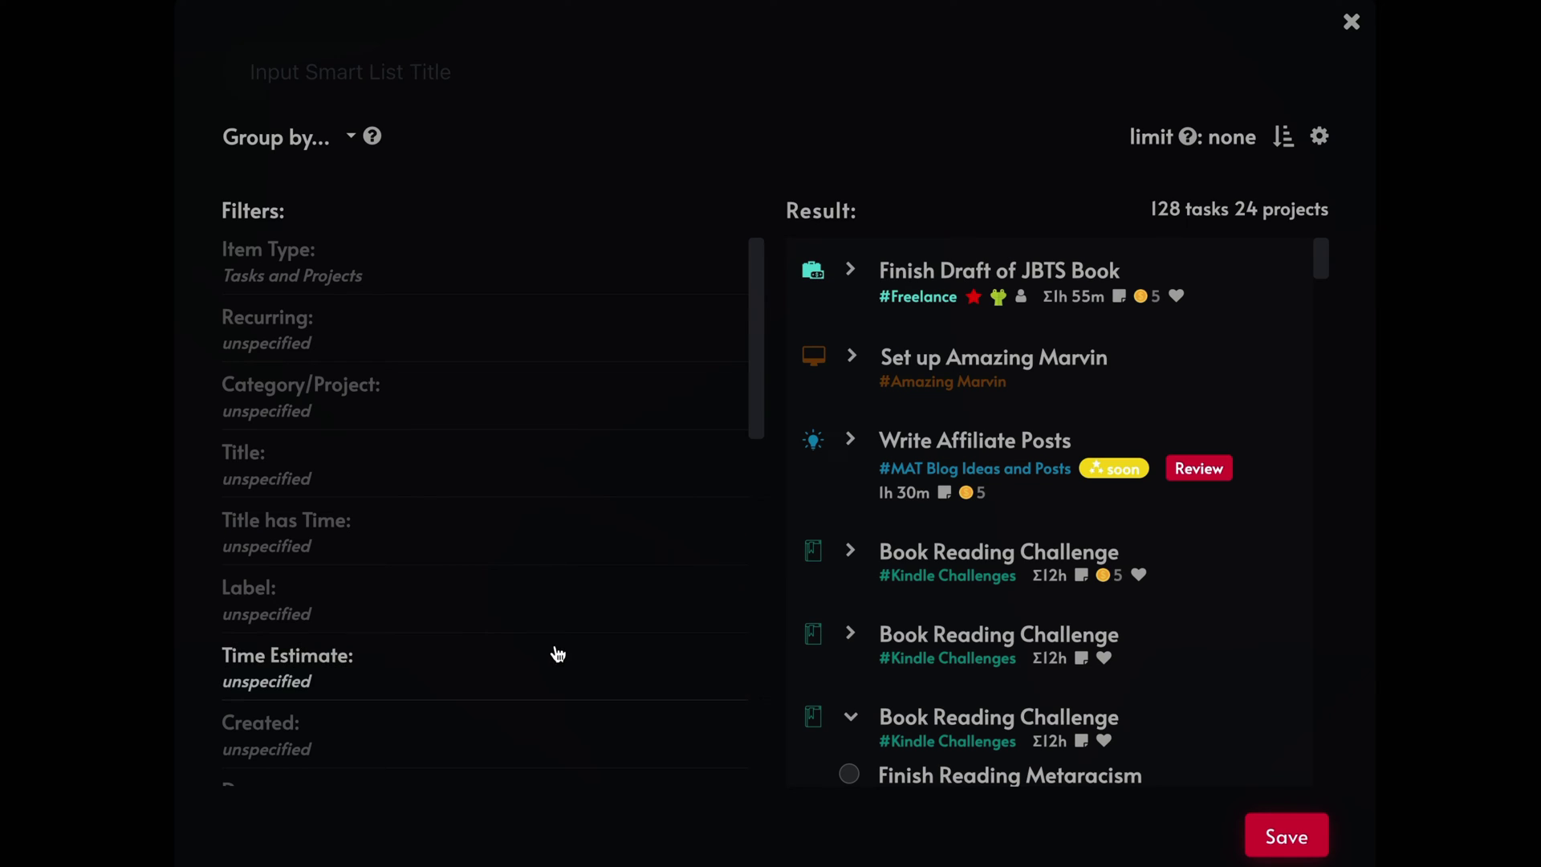
pyautogui.click(530, 601)
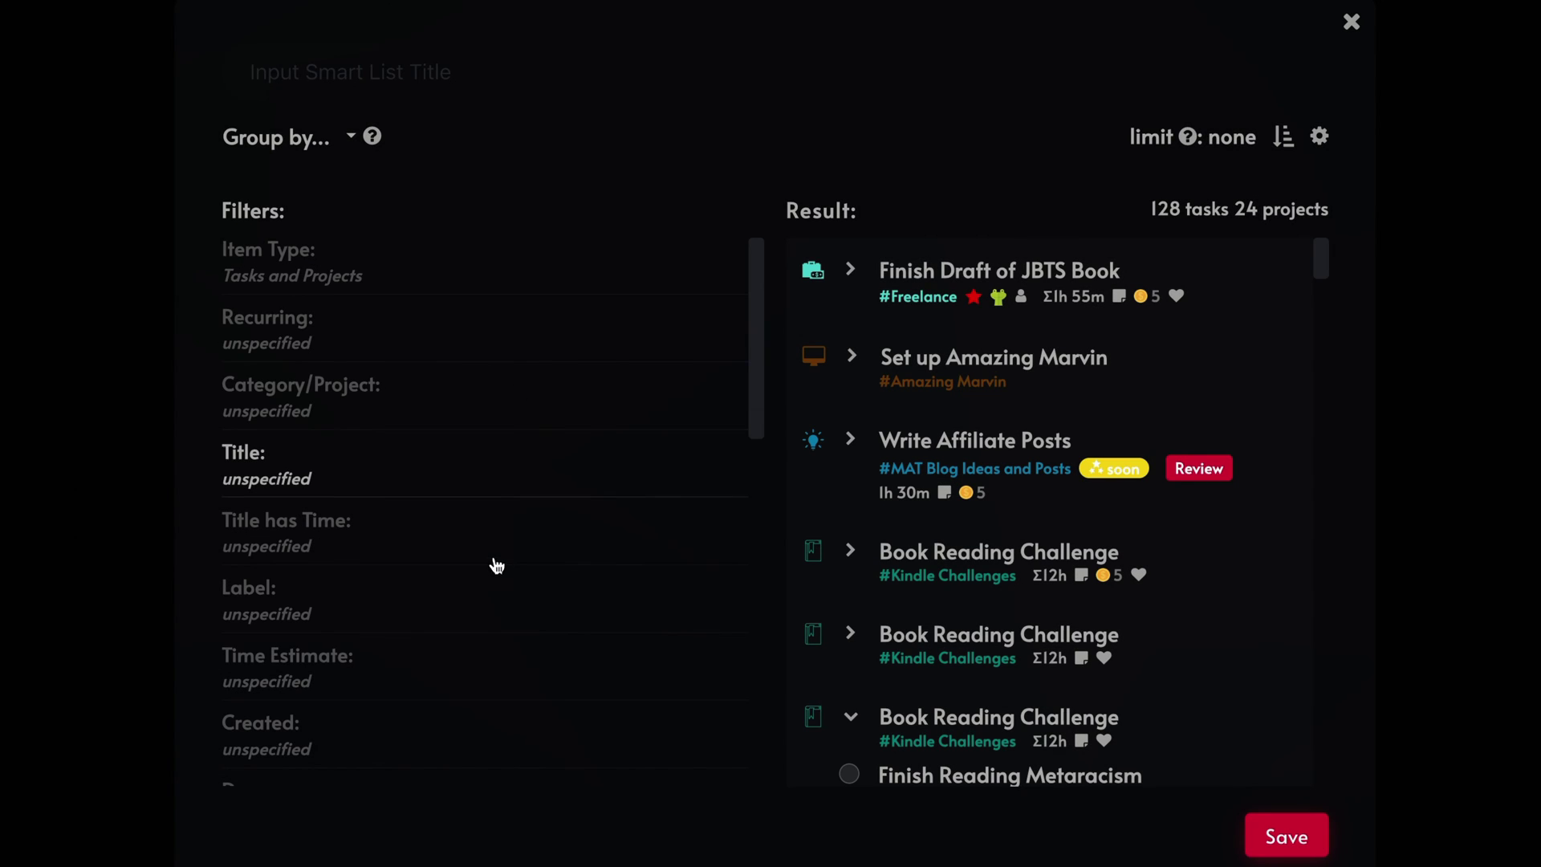
pyautogui.scroll(-2, 522, 546)
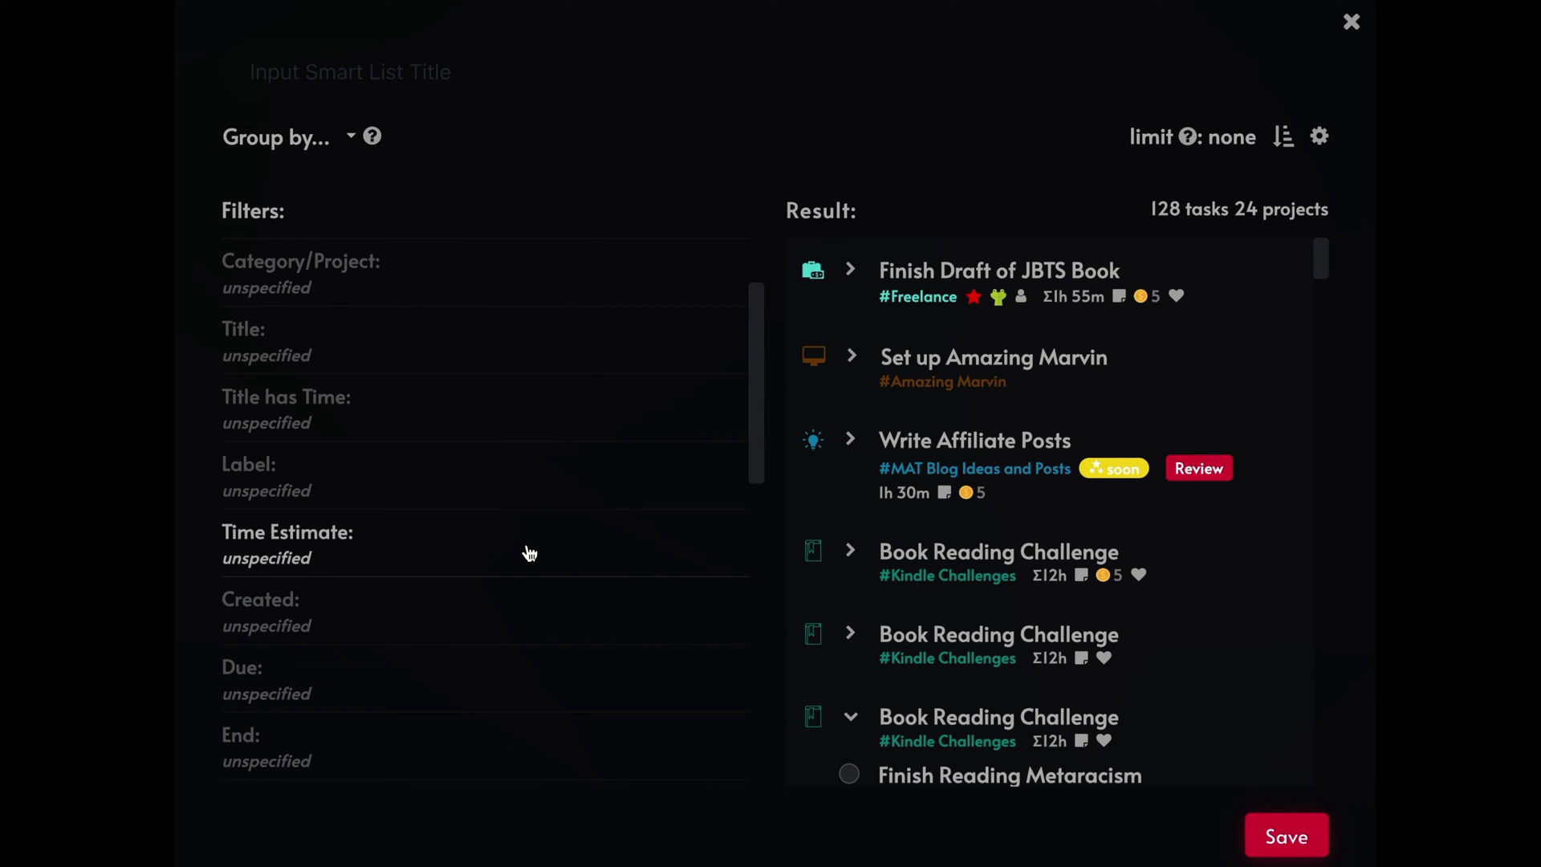
# - Apply a Time Estimate filter of shorter than 20 minutes, then remove it
pyautogui.click(530, 554)
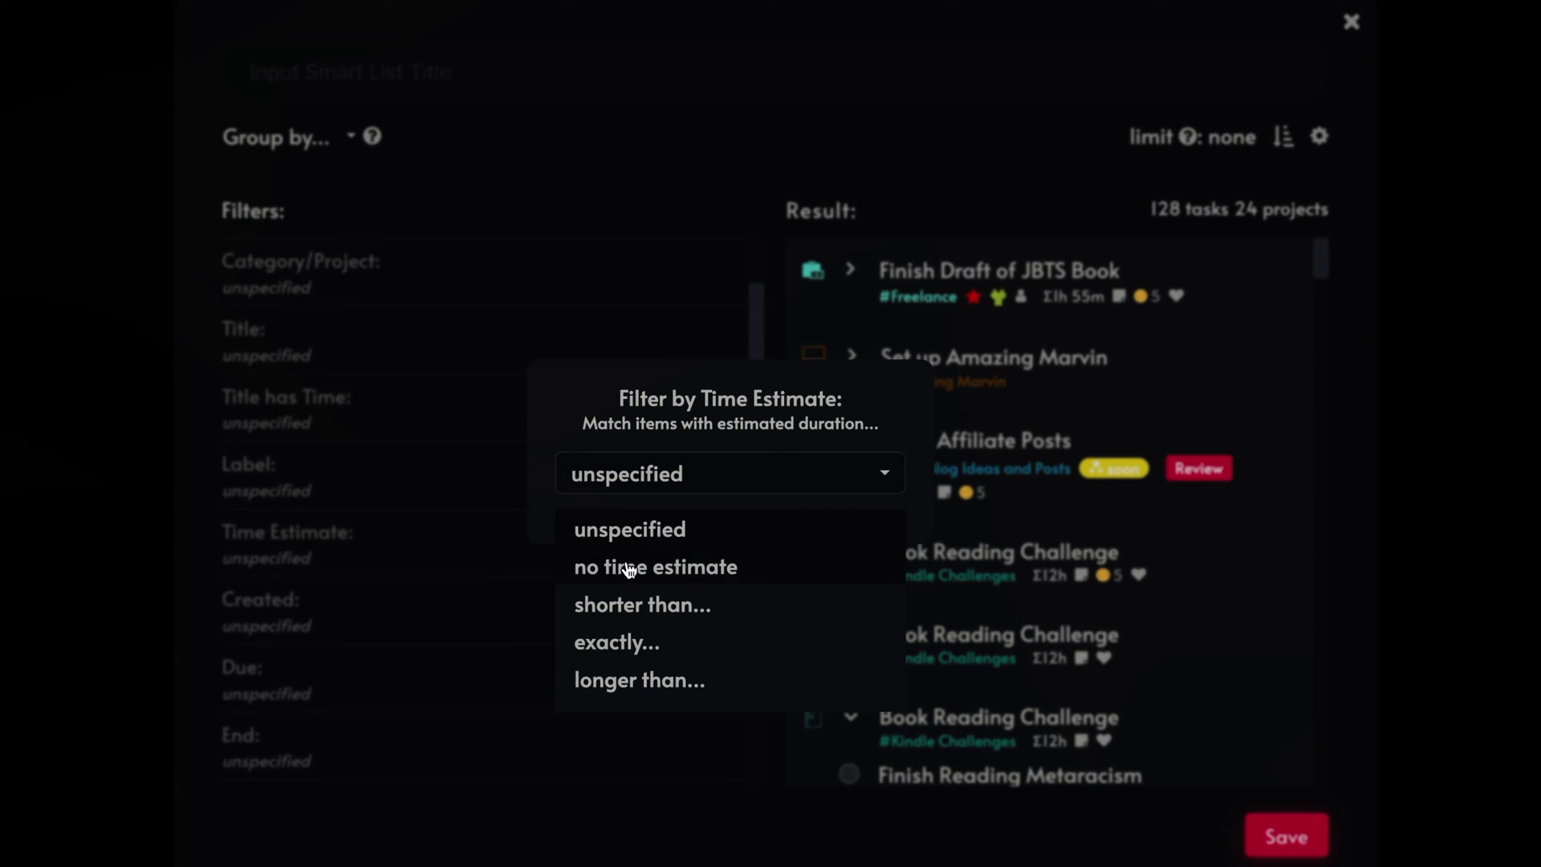
pyautogui.click(654, 607)
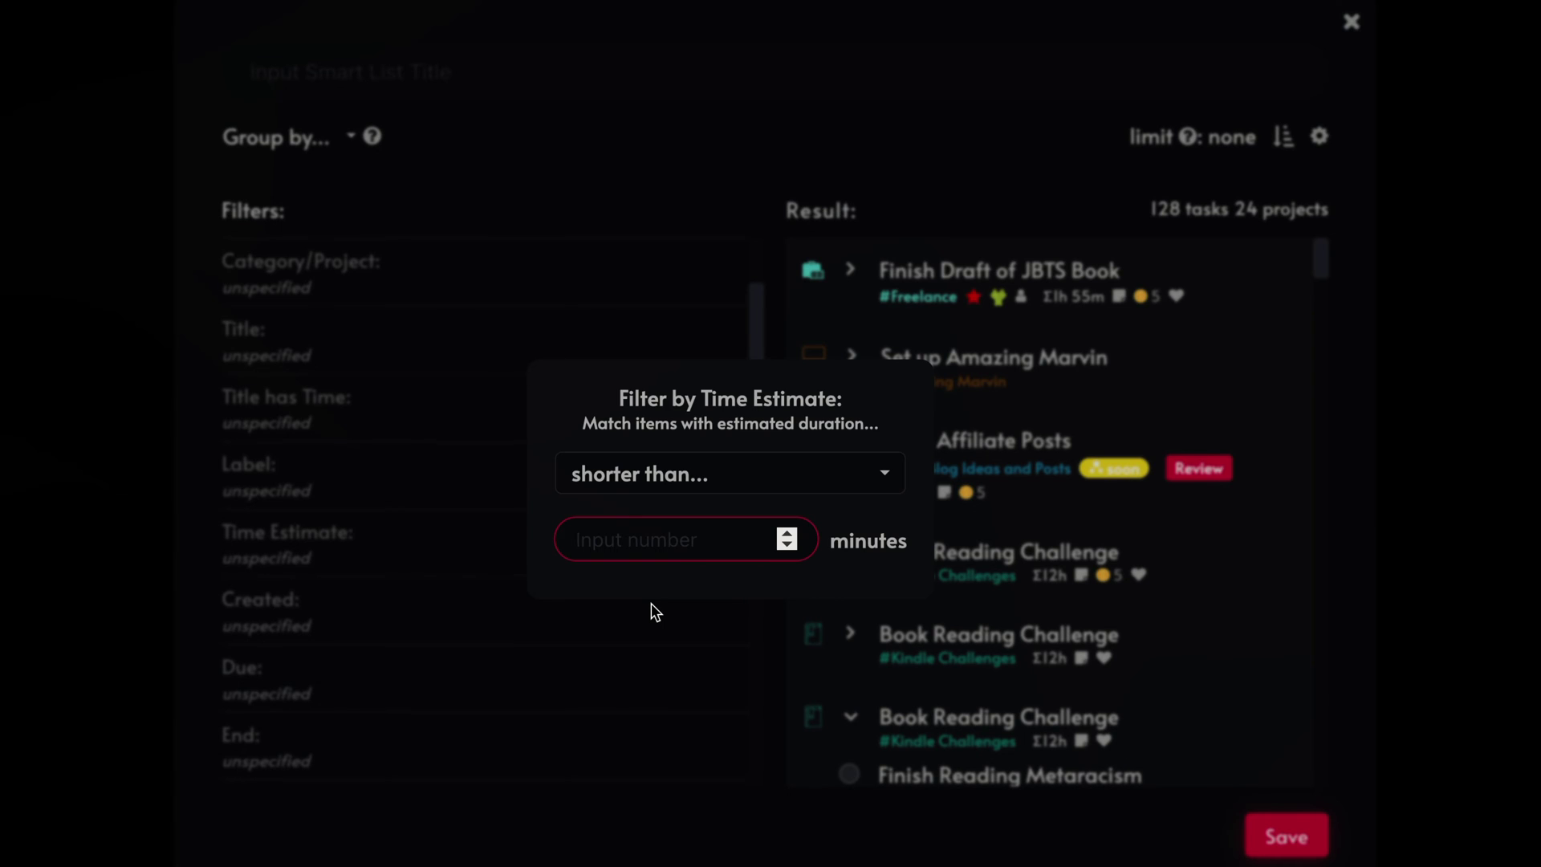
pyautogui.write('20')
pyautogui.click(678, 127)
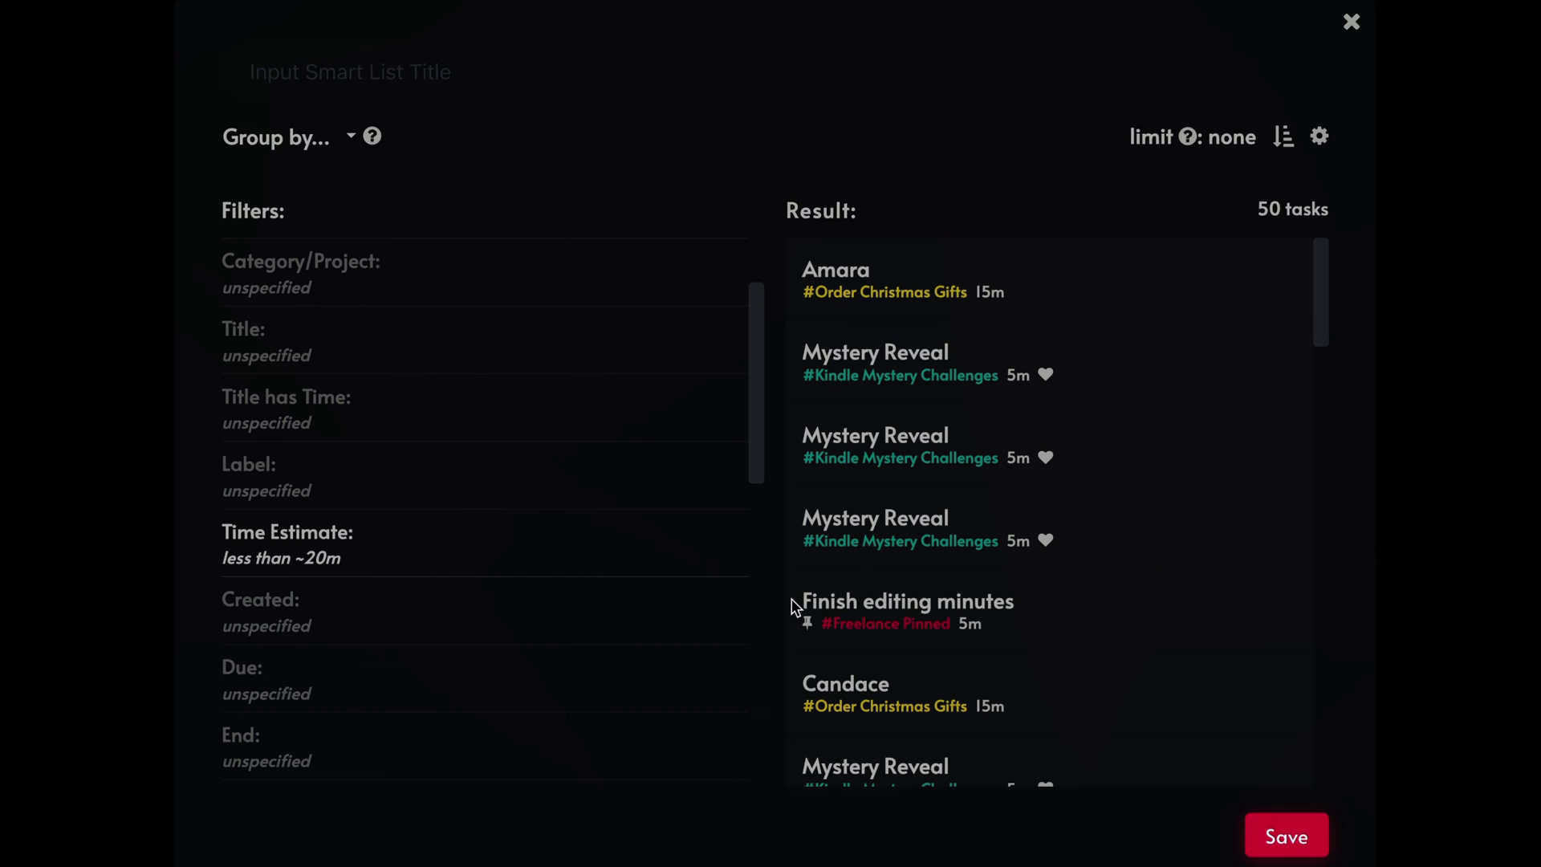
pyautogui.click(725, 536)
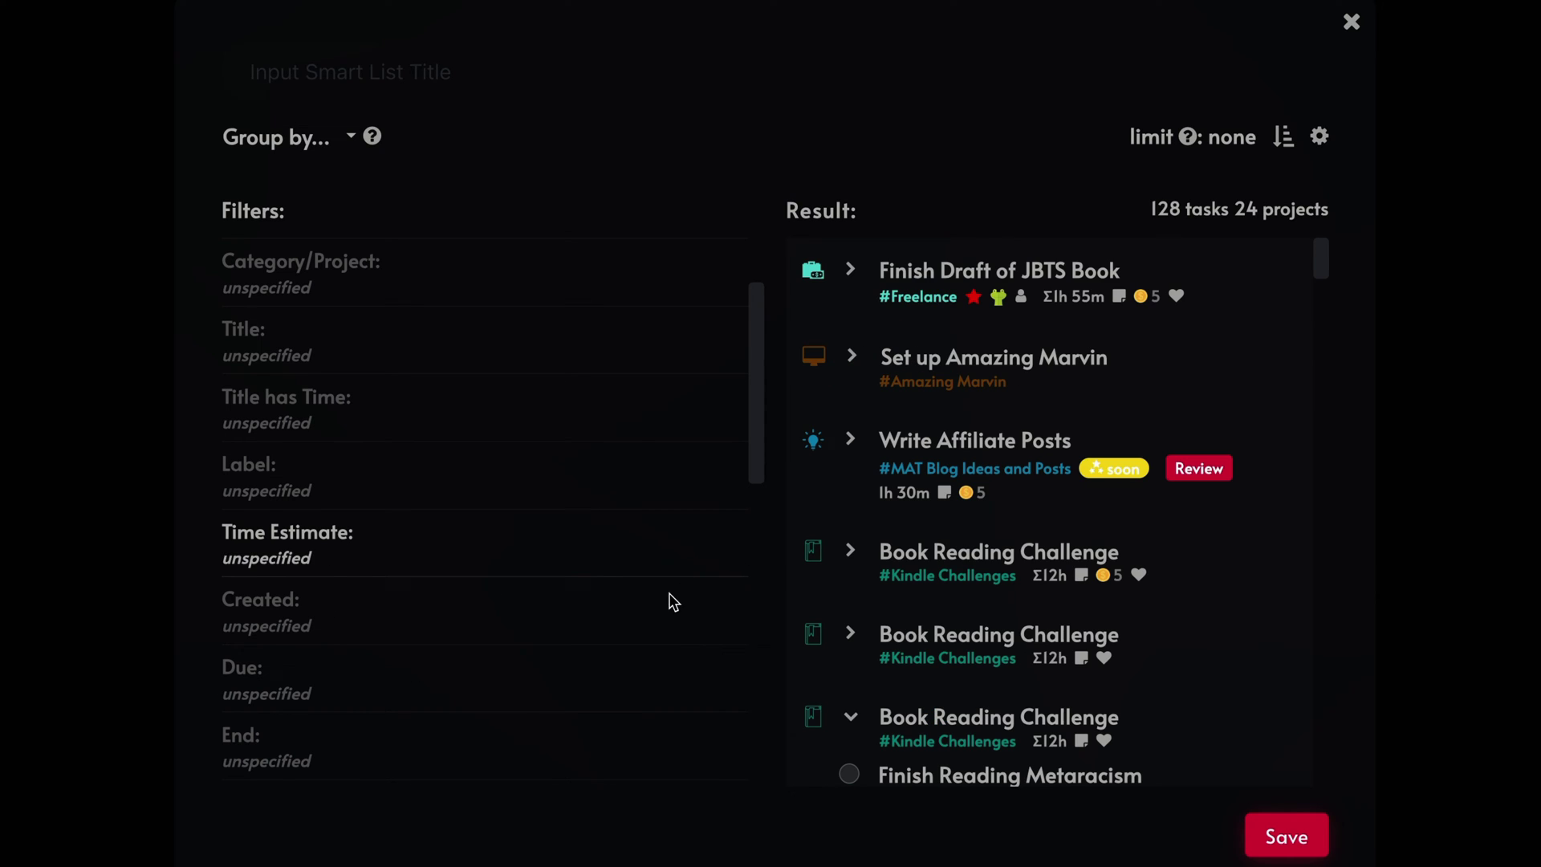
# - Preview the Created 'more than…' option without applying it, then scroll to the Priority filter
pyautogui.click(611, 634)
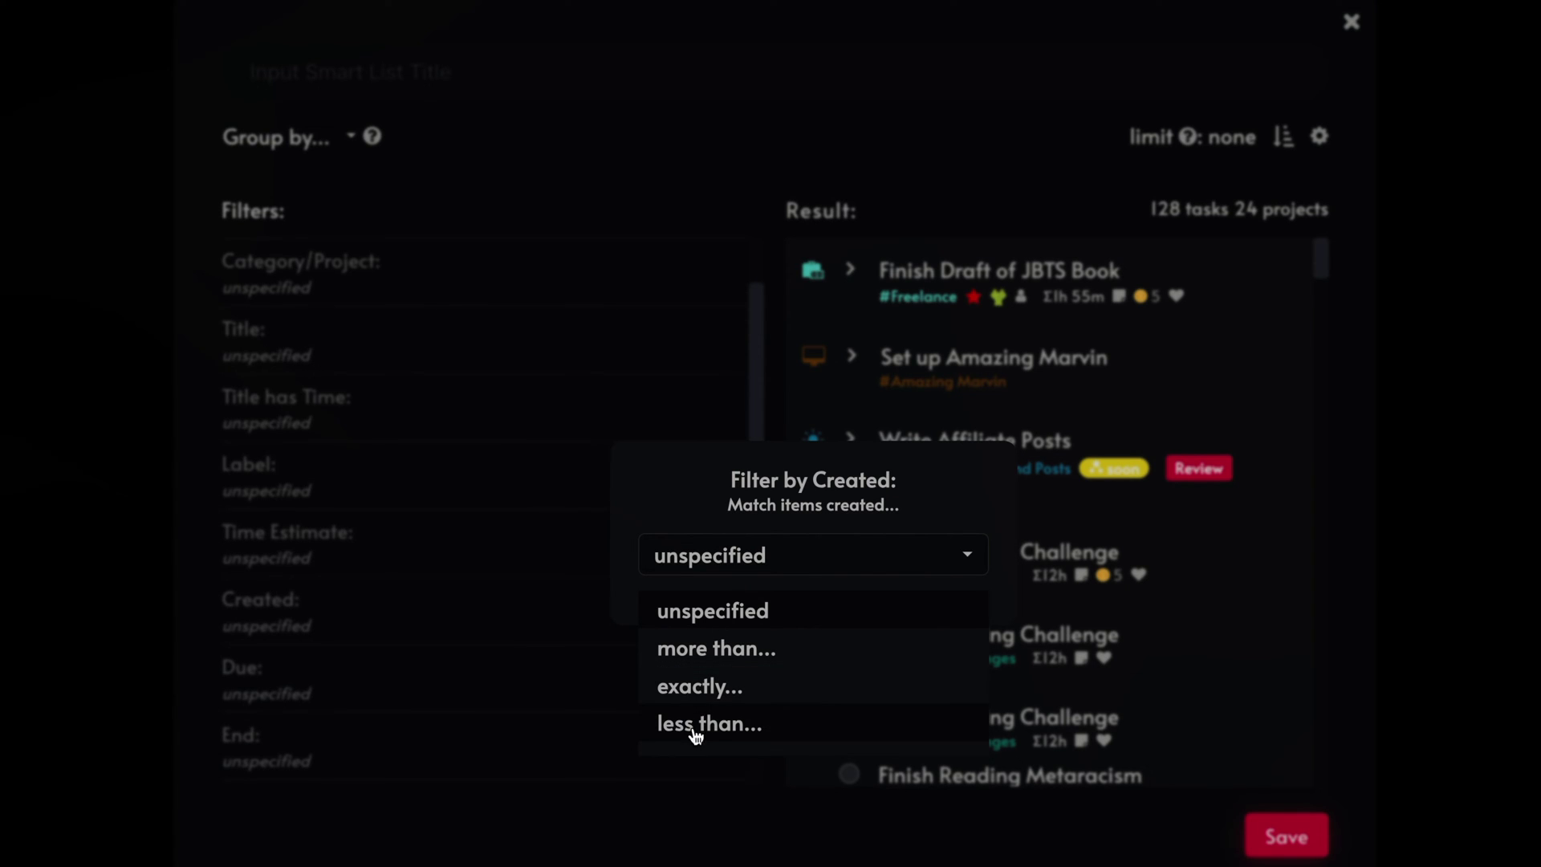
pyautogui.click(734, 650)
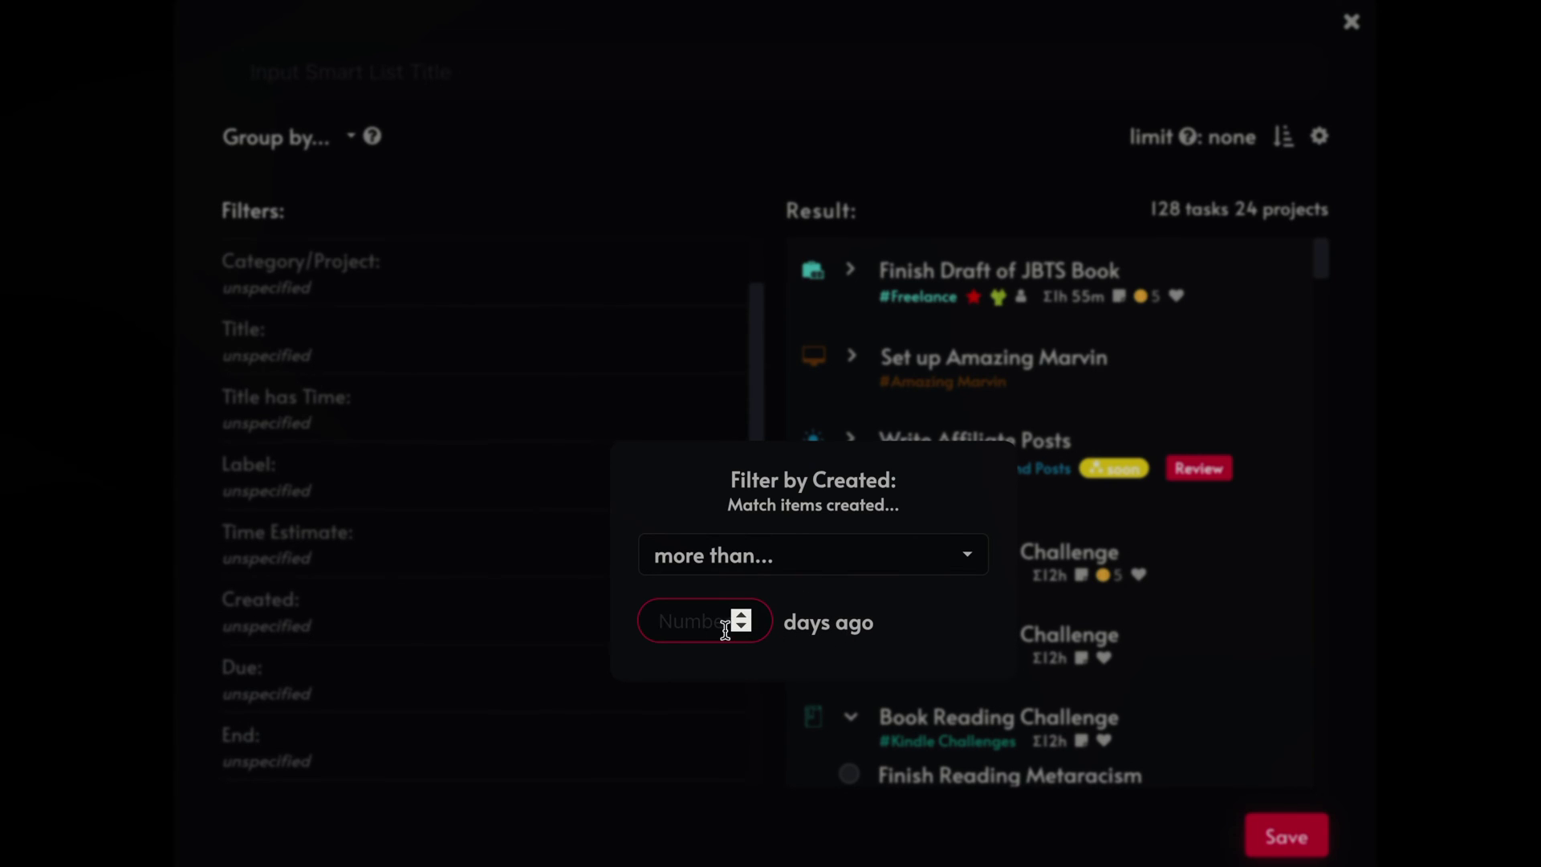
pyautogui.click(654, 130)
pyautogui.scroll(-2, 584, 695)
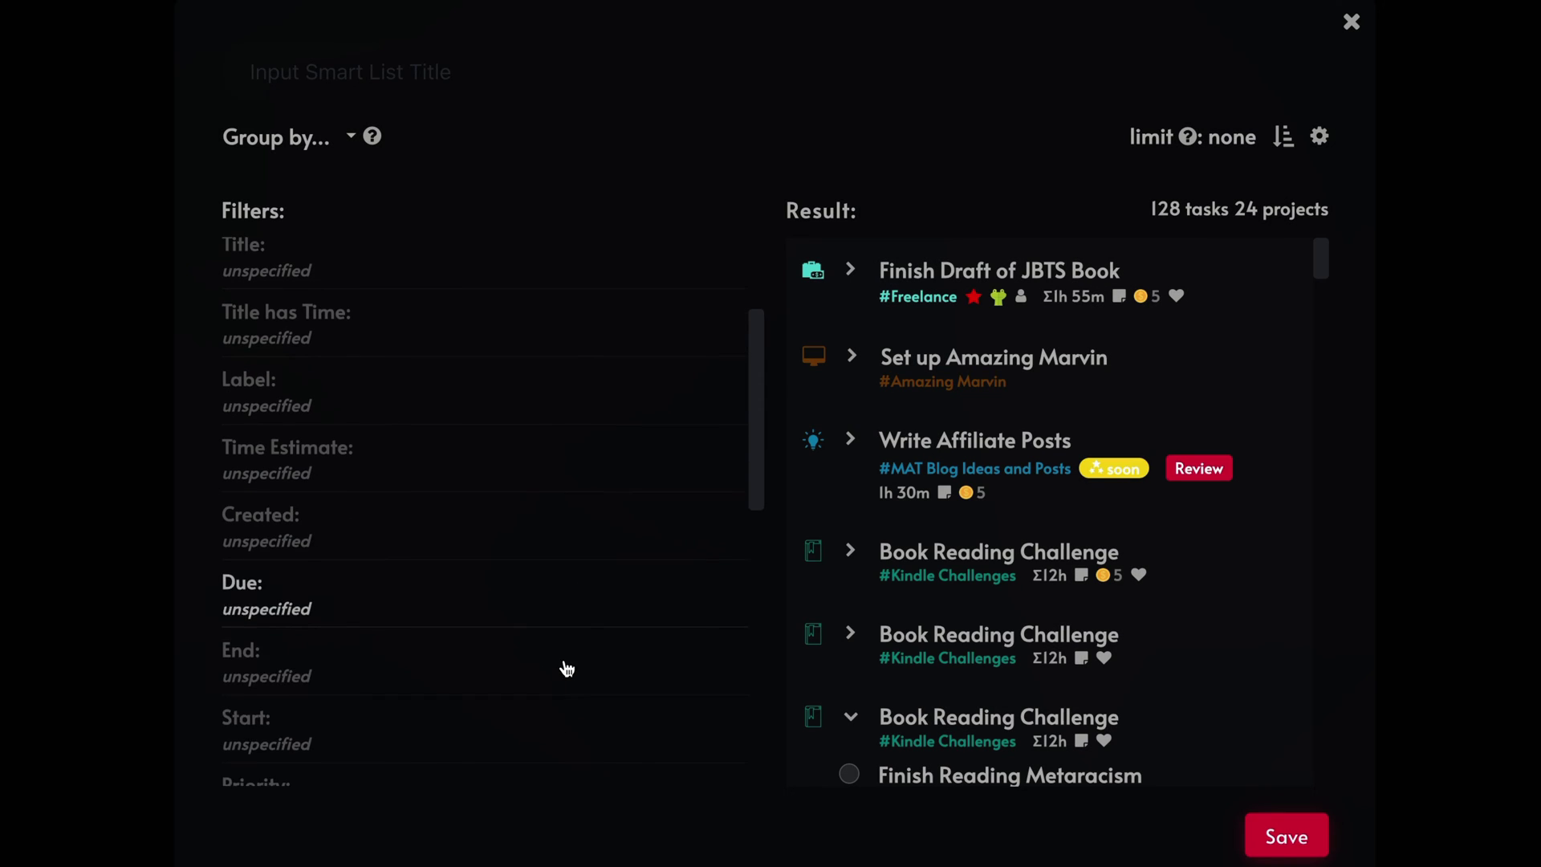
pyautogui.scroll(-1, 495, 578)
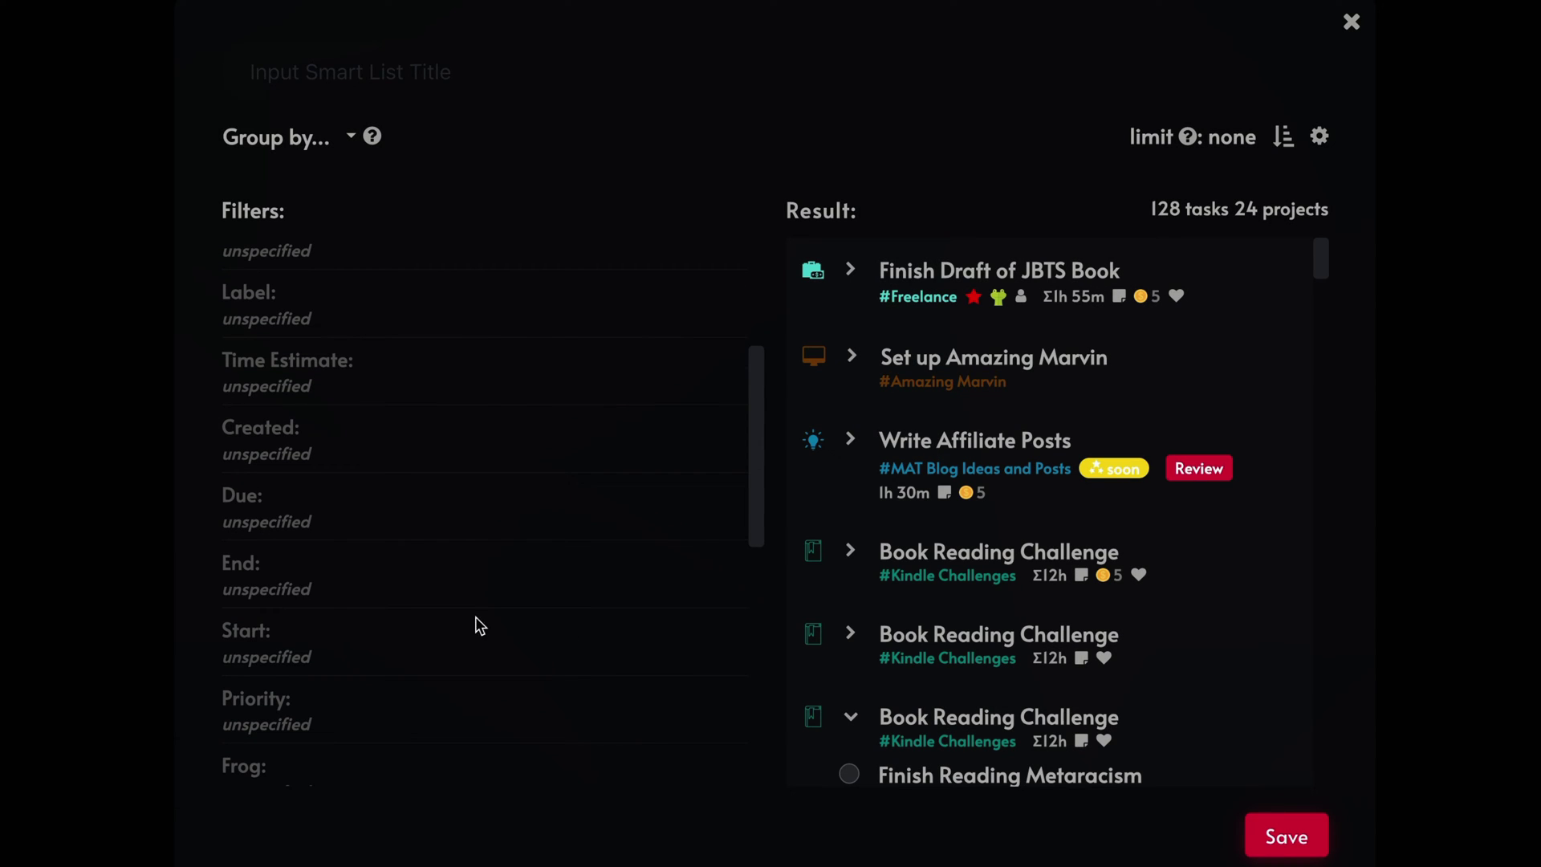
pyautogui.scroll(-2, 543, 571)
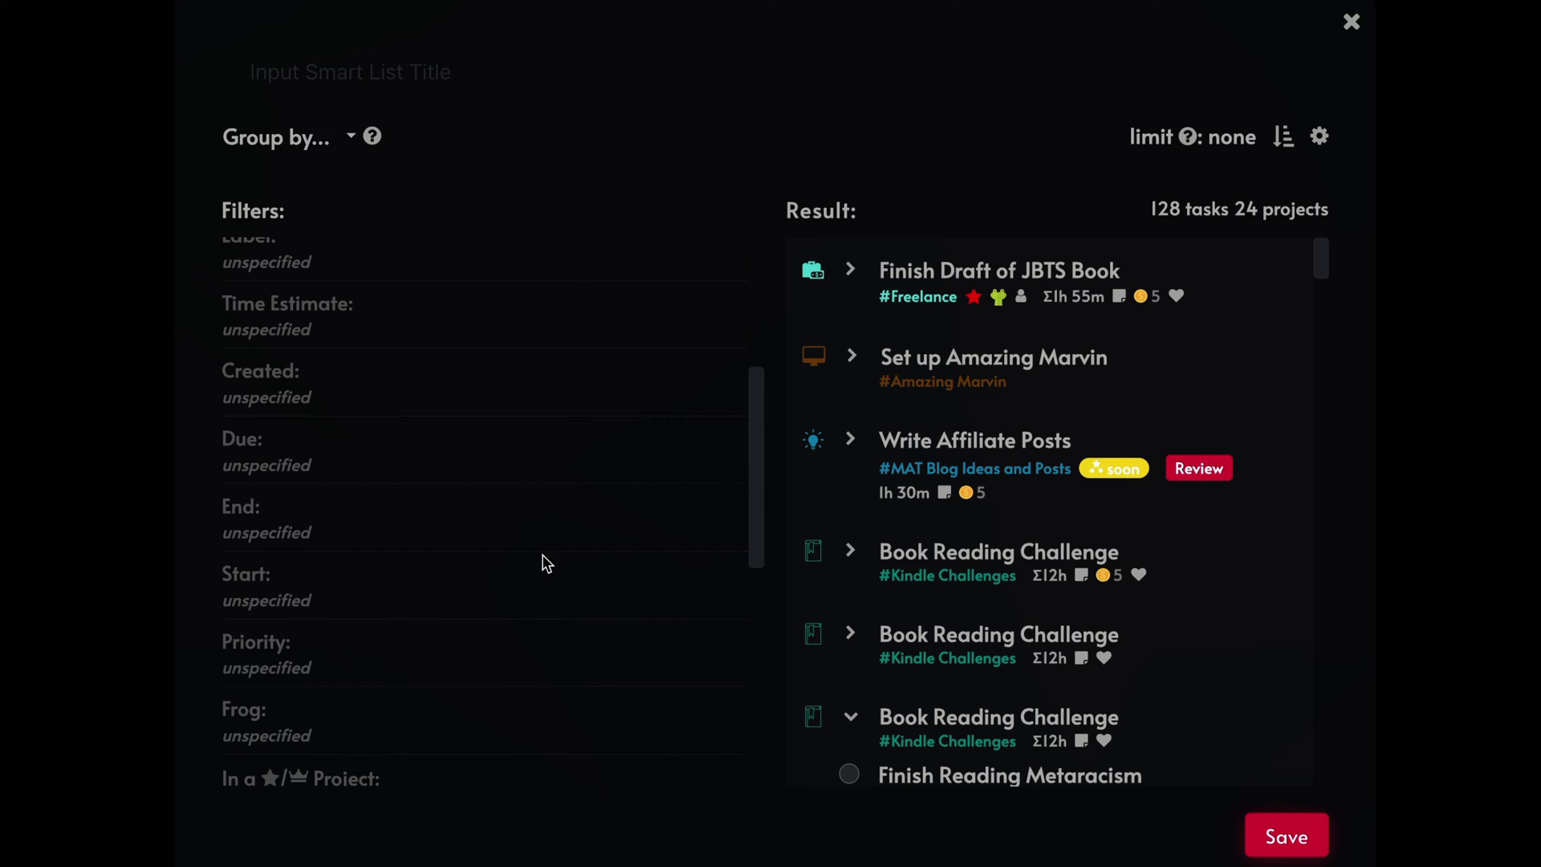
pyautogui.scroll(-2, 540, 610)
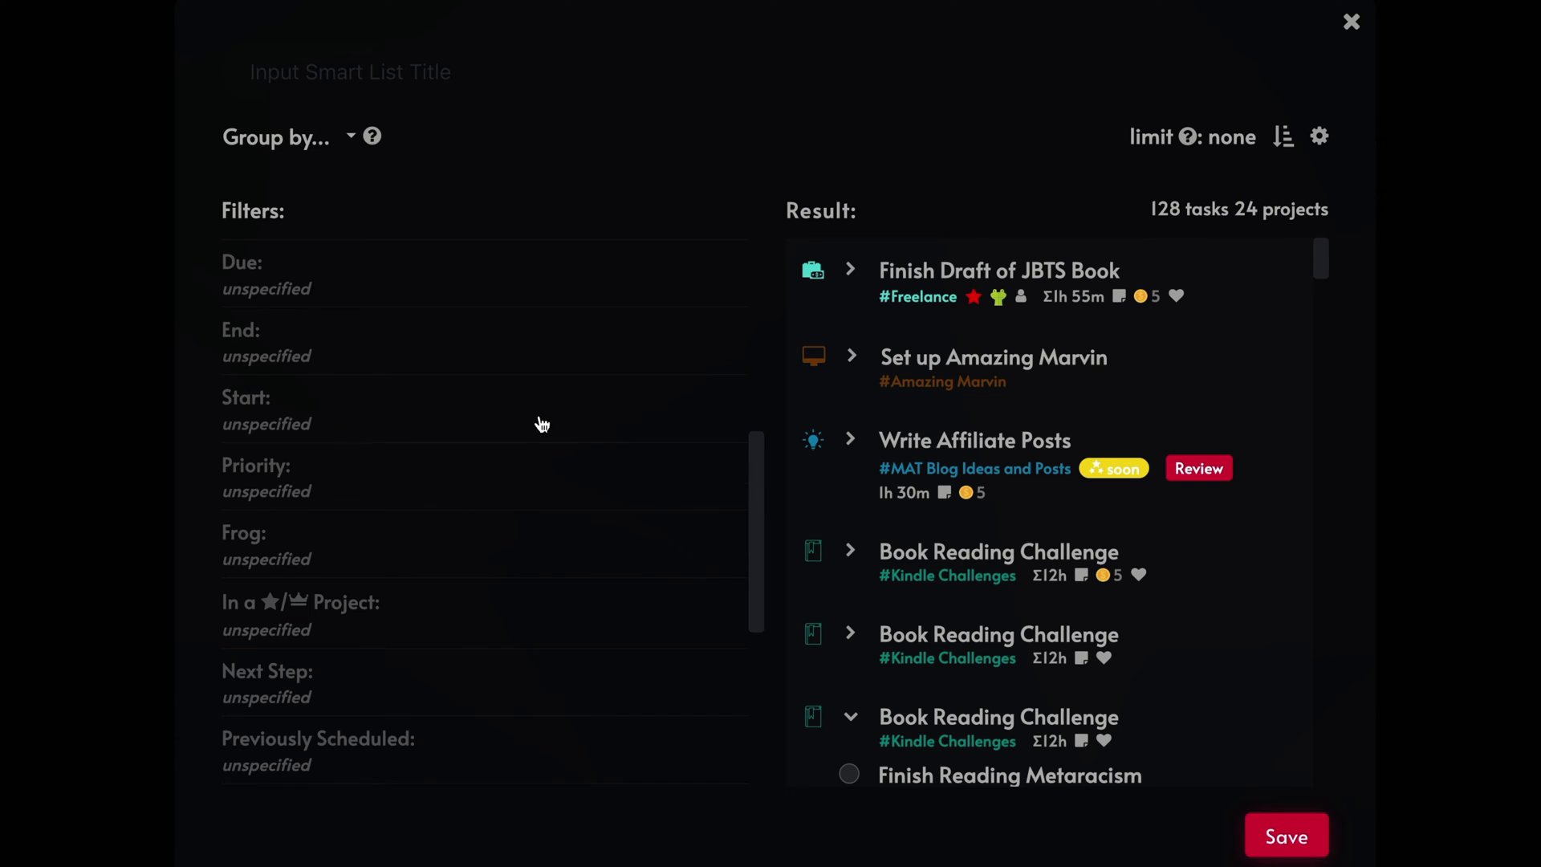
# - Apply a red-star Priority filter, then clear it back to unspecified
pyautogui.click(537, 496)
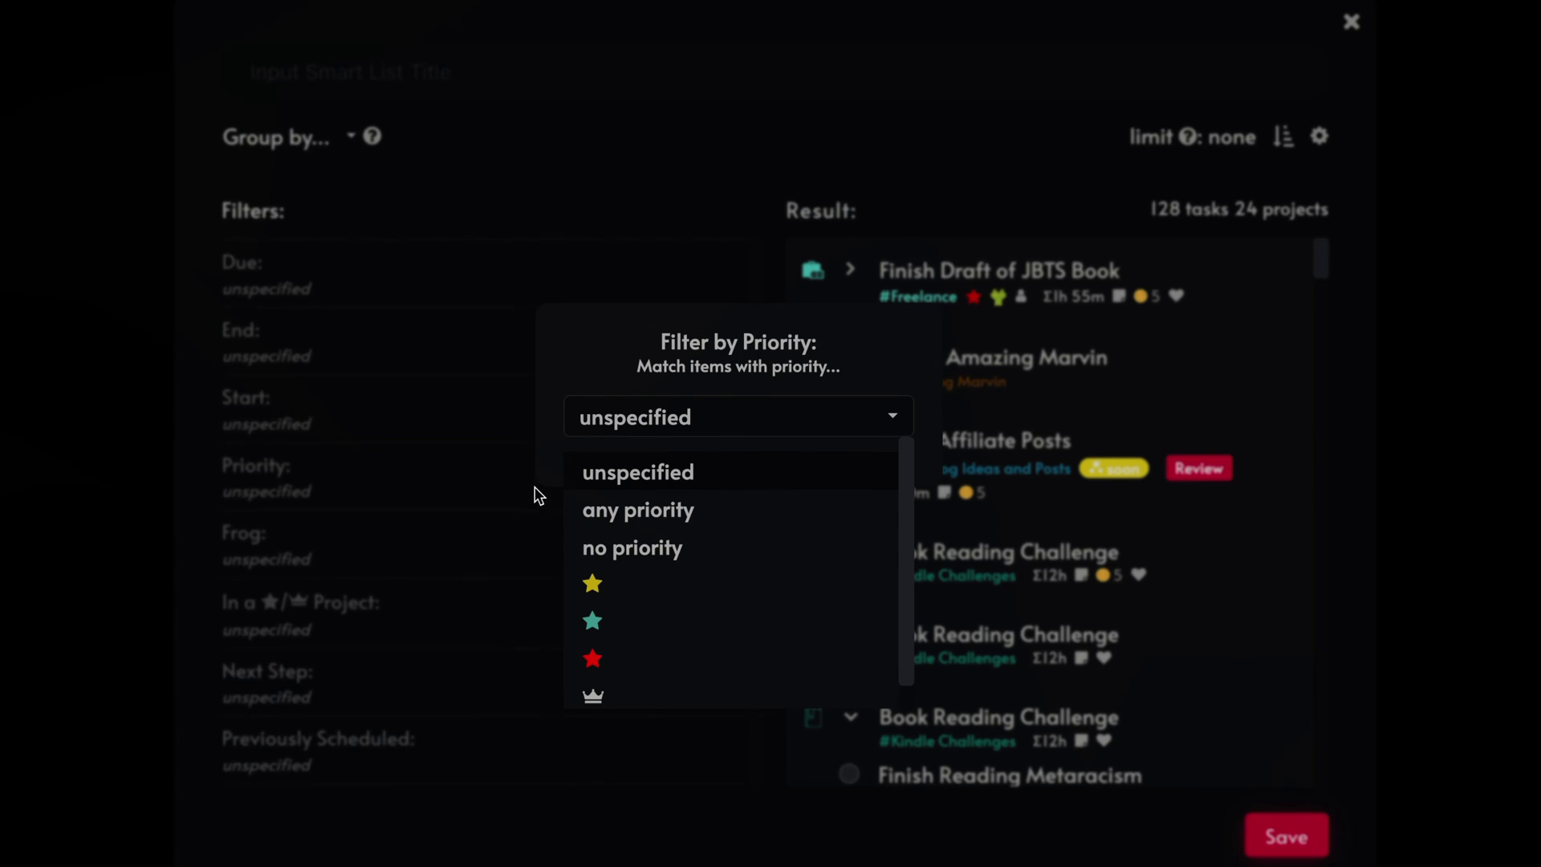
pyautogui.click(628, 664)
pyautogui.click(626, 148)
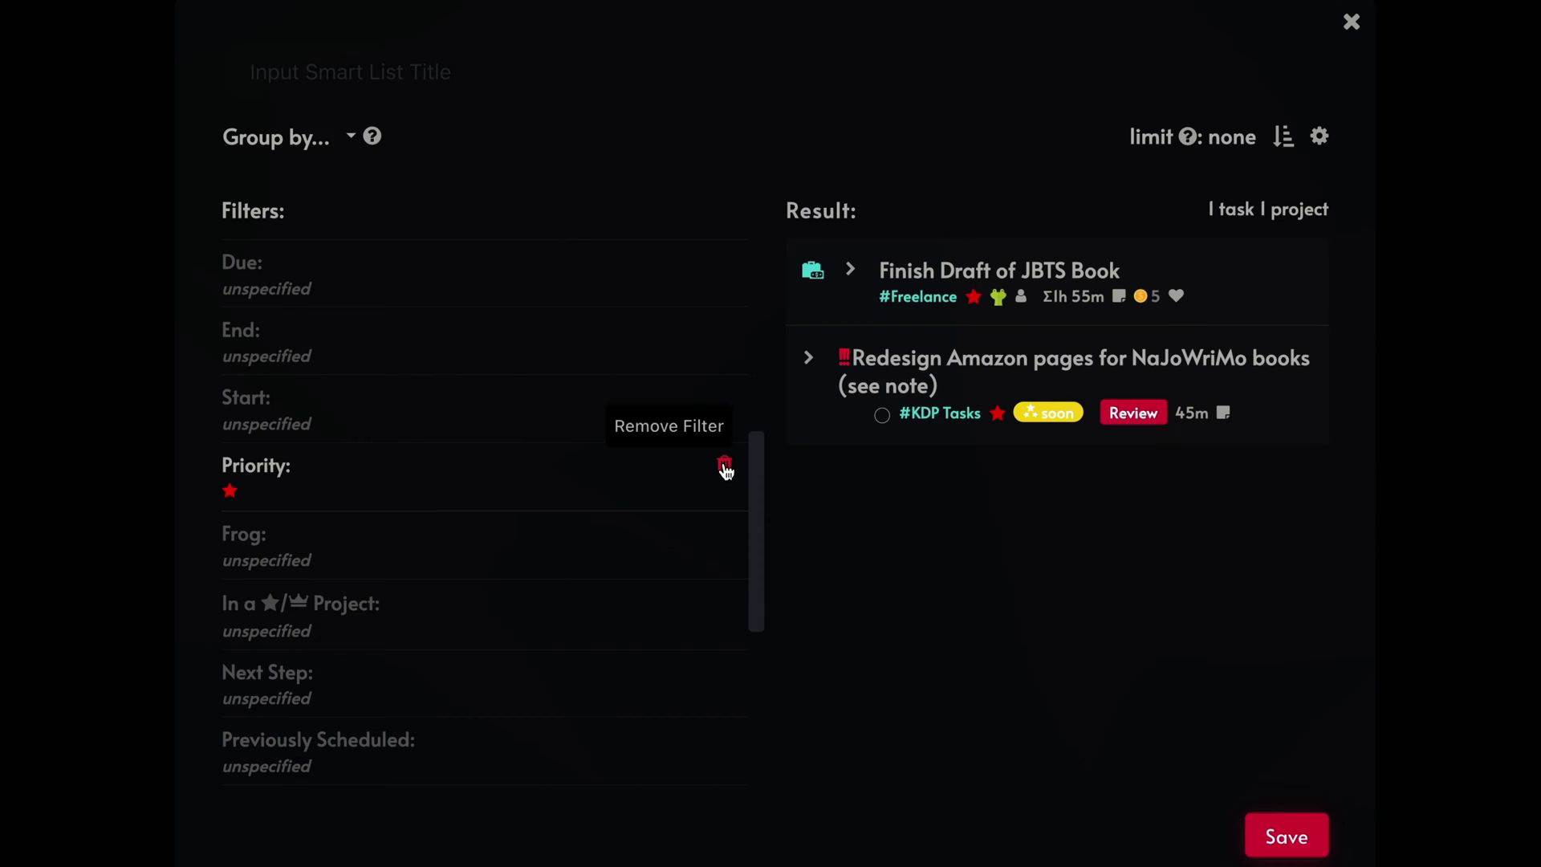
pyautogui.click(724, 466)
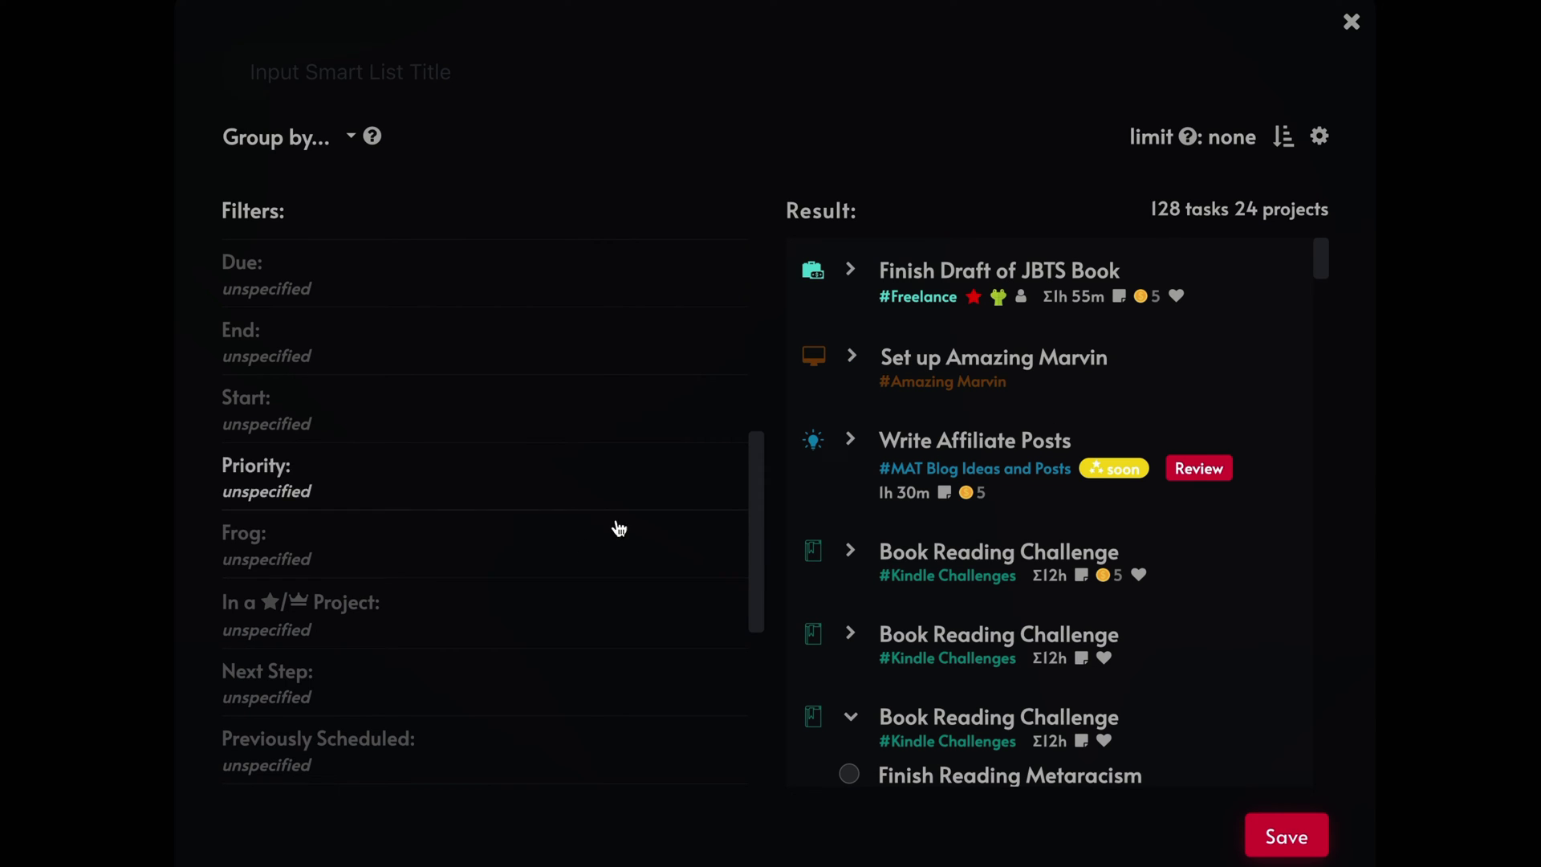
# - Set the Frog filter to 'Any frog', narrowing results to Finish Draft of JBTS Book
pyautogui.click(590, 548)
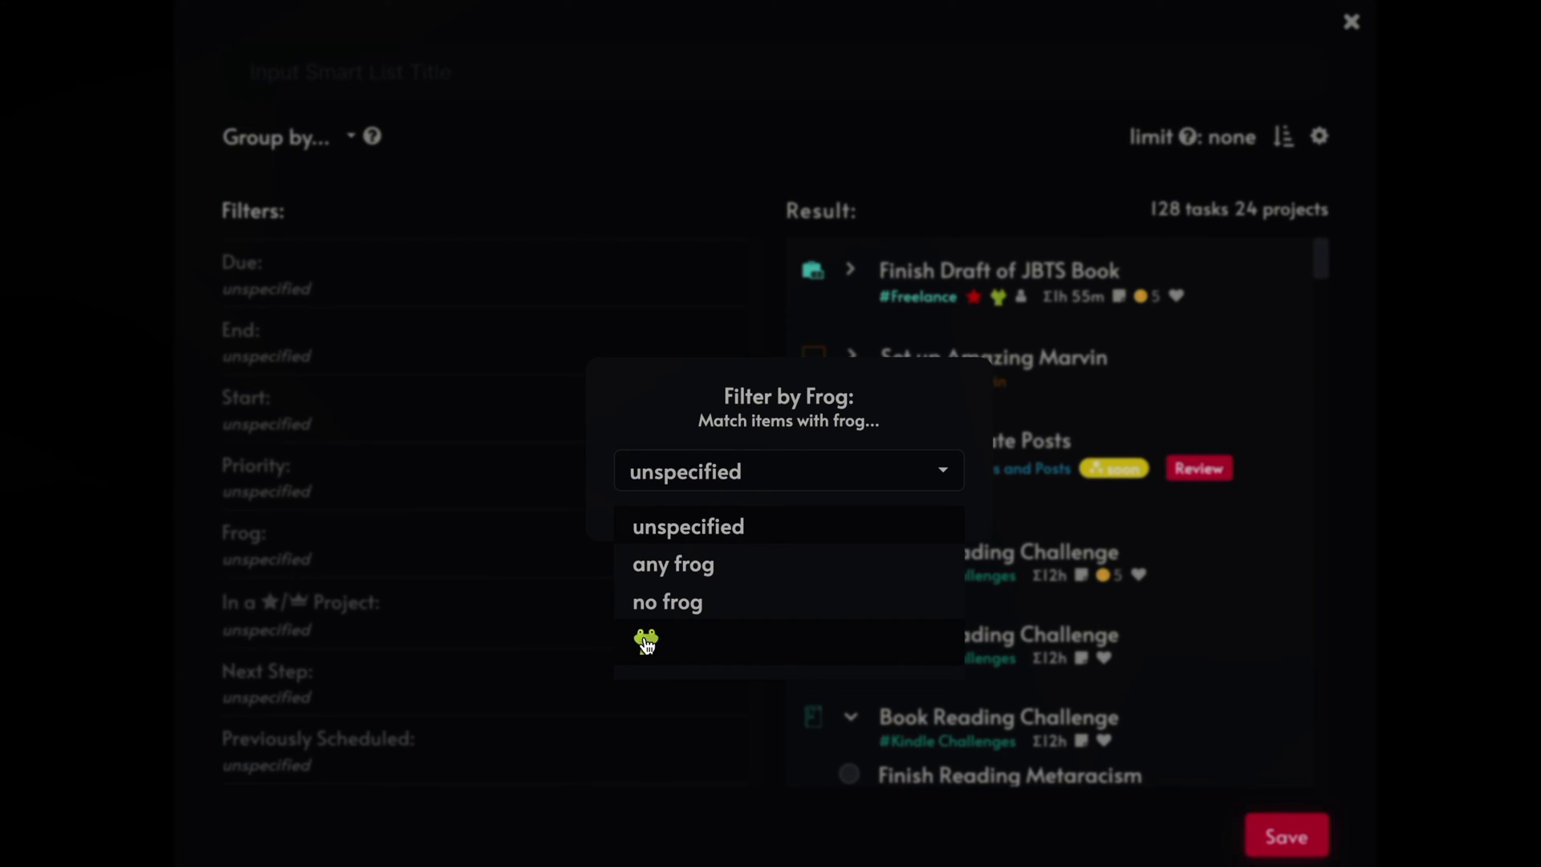
pyautogui.click(683, 566)
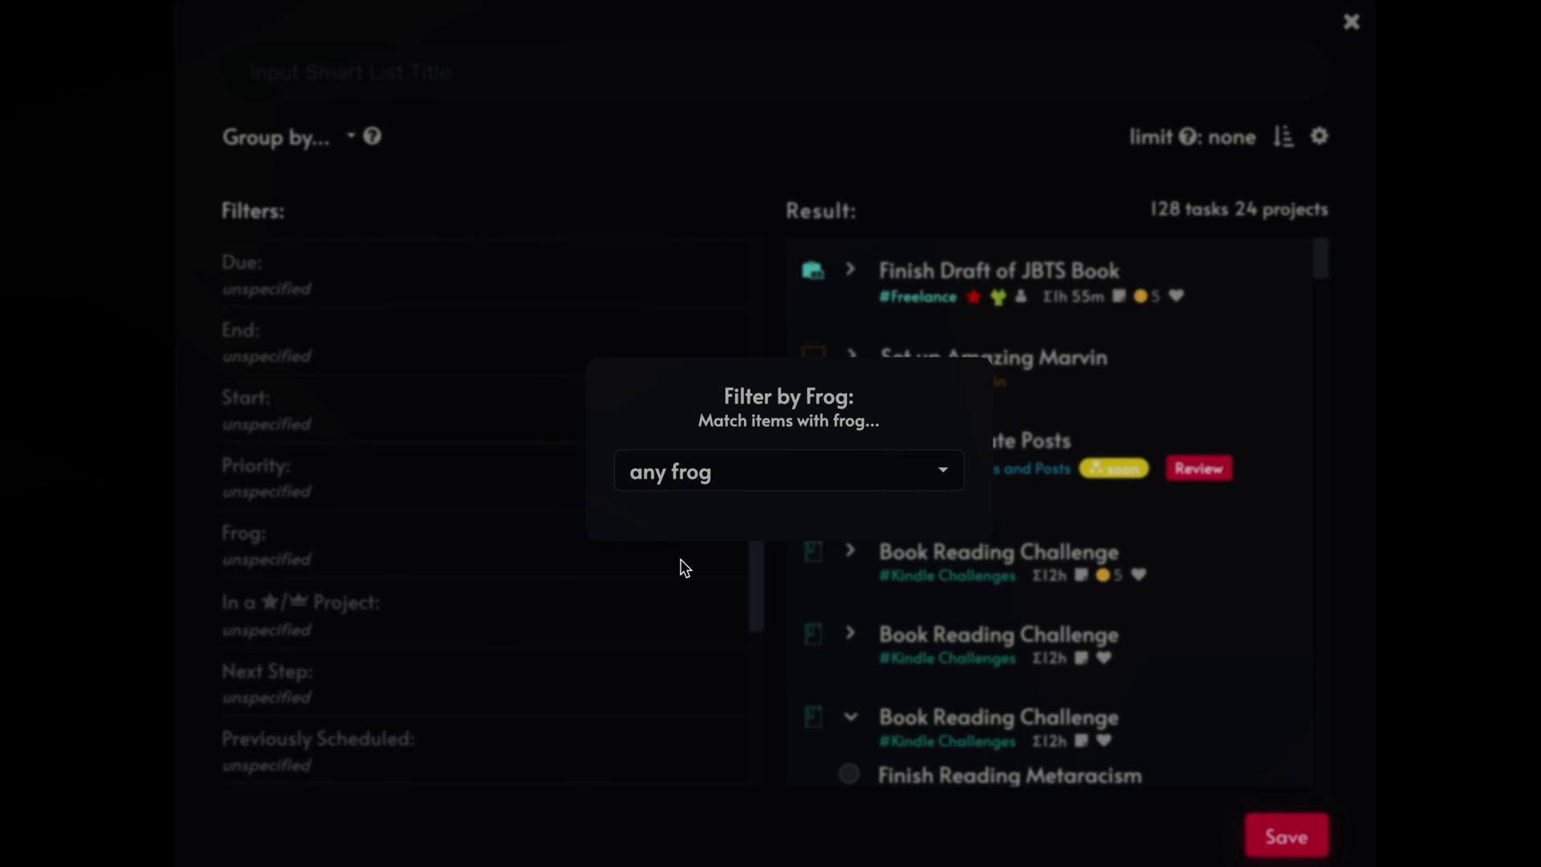
pyautogui.click(1098, 347)
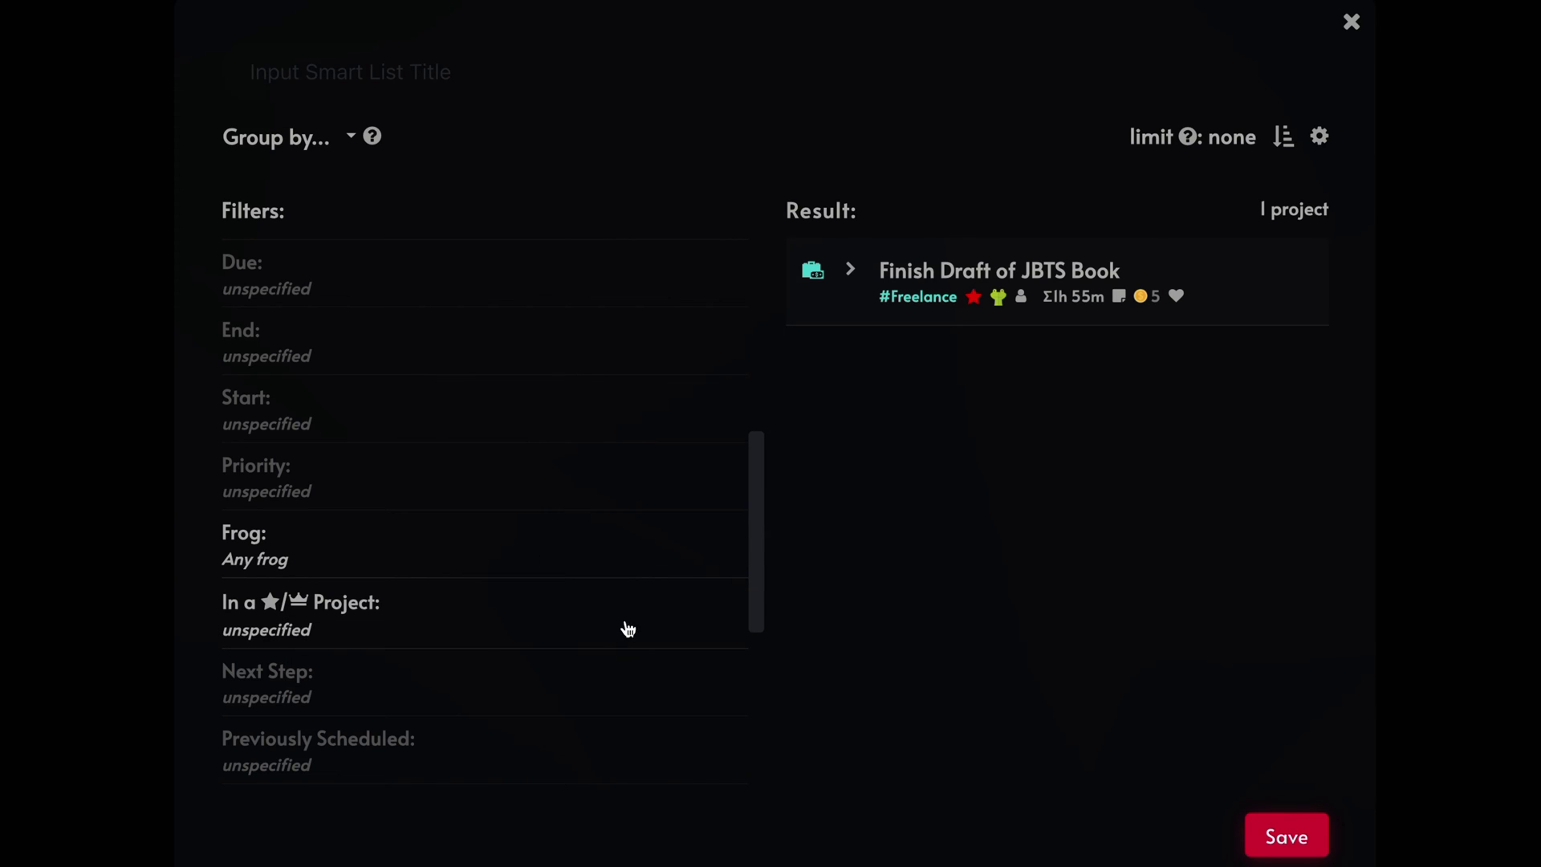
# - Remove the Frog filter and set 'In a ★/♛ Project' to 'in a ♛ project', matching 10 tasks
pyautogui.click(731, 531)
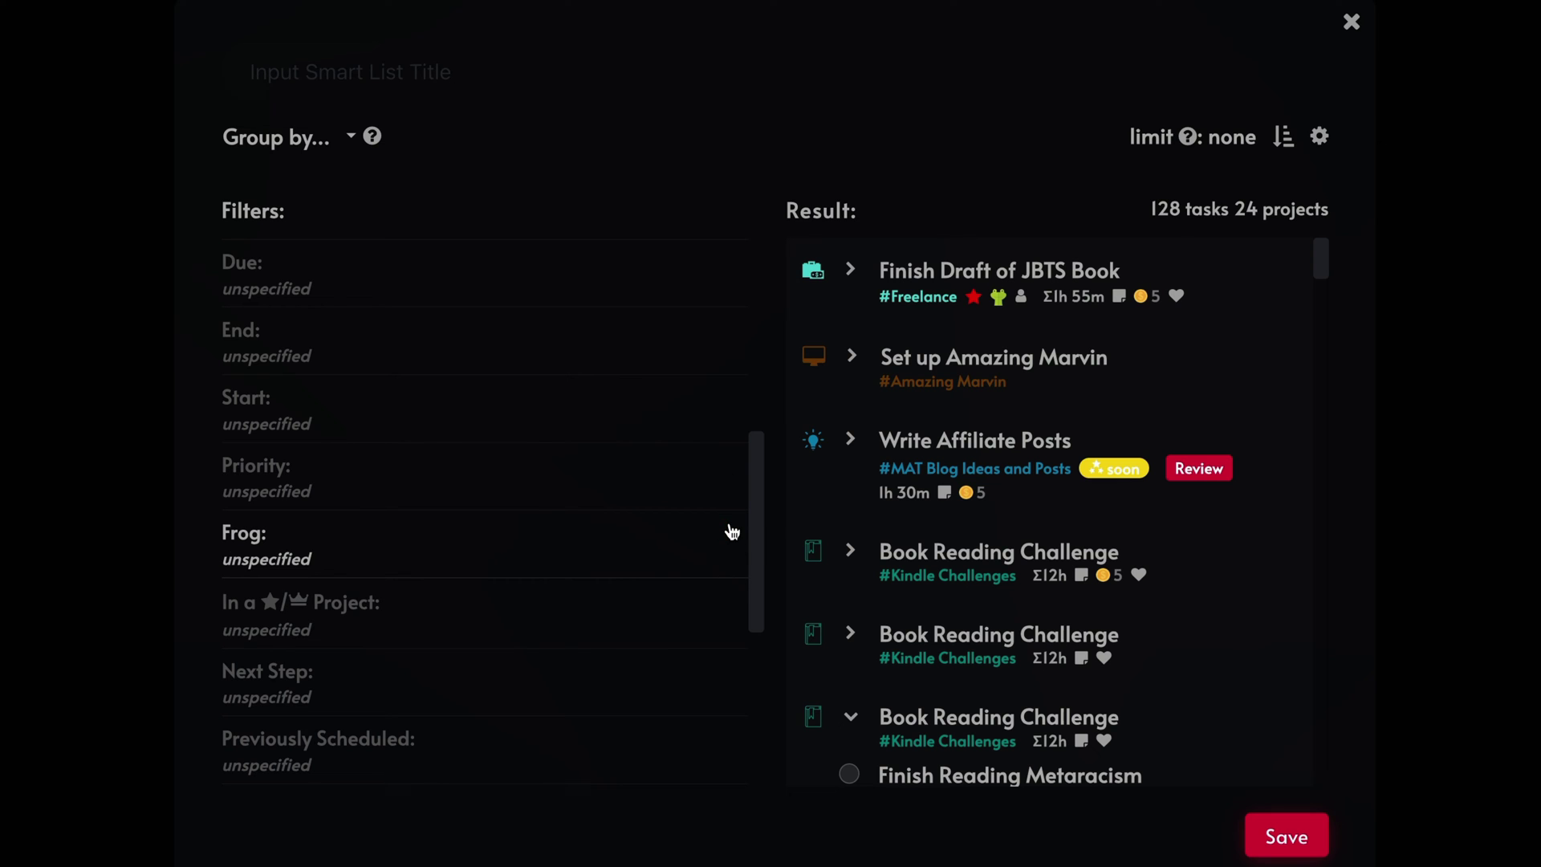
pyautogui.click(602, 628)
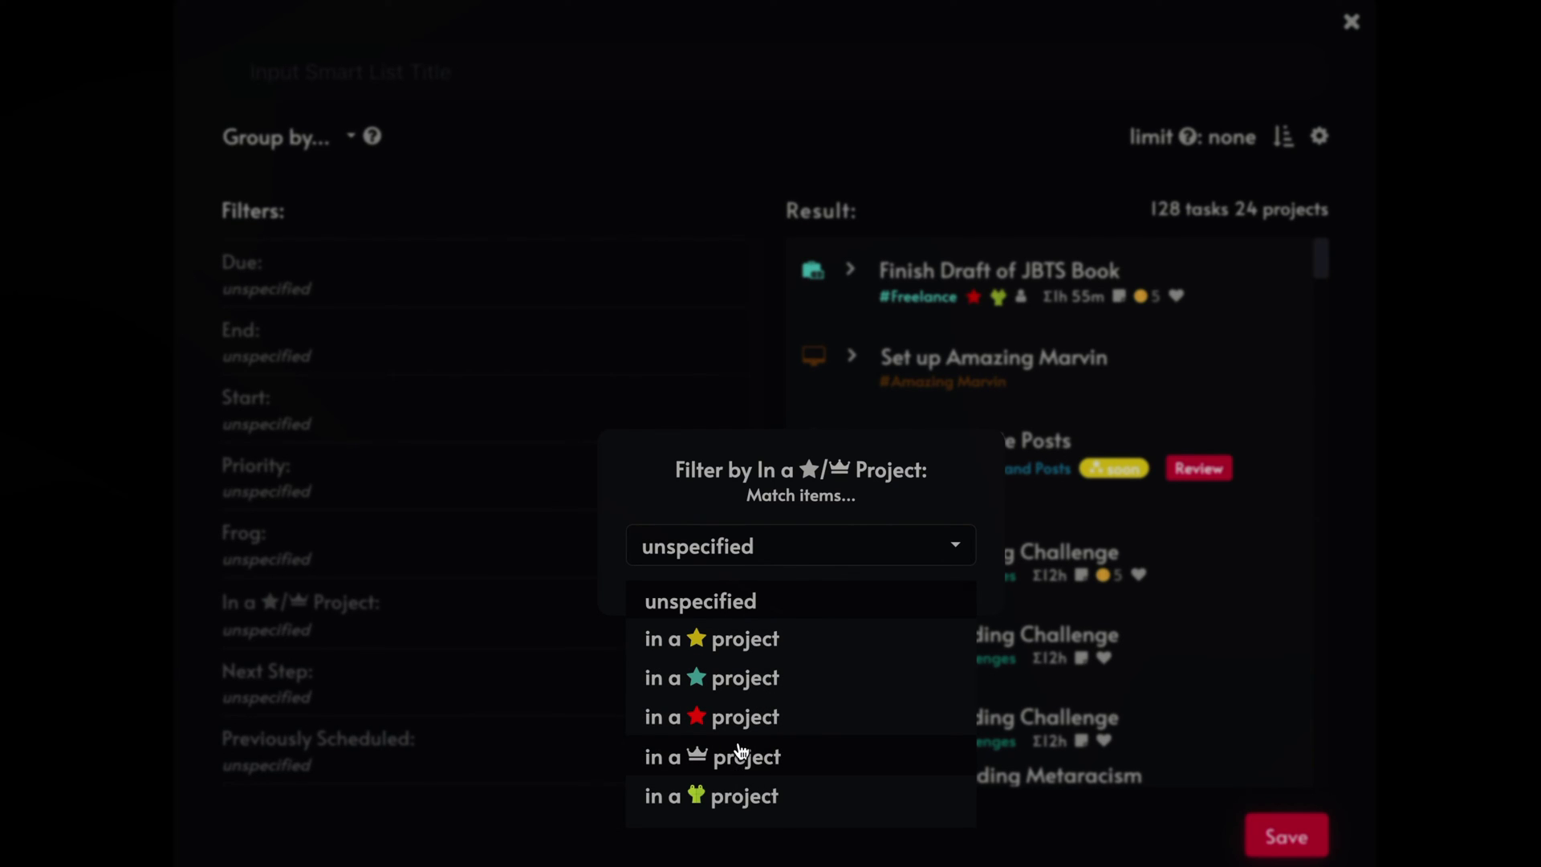
pyautogui.click(755, 763)
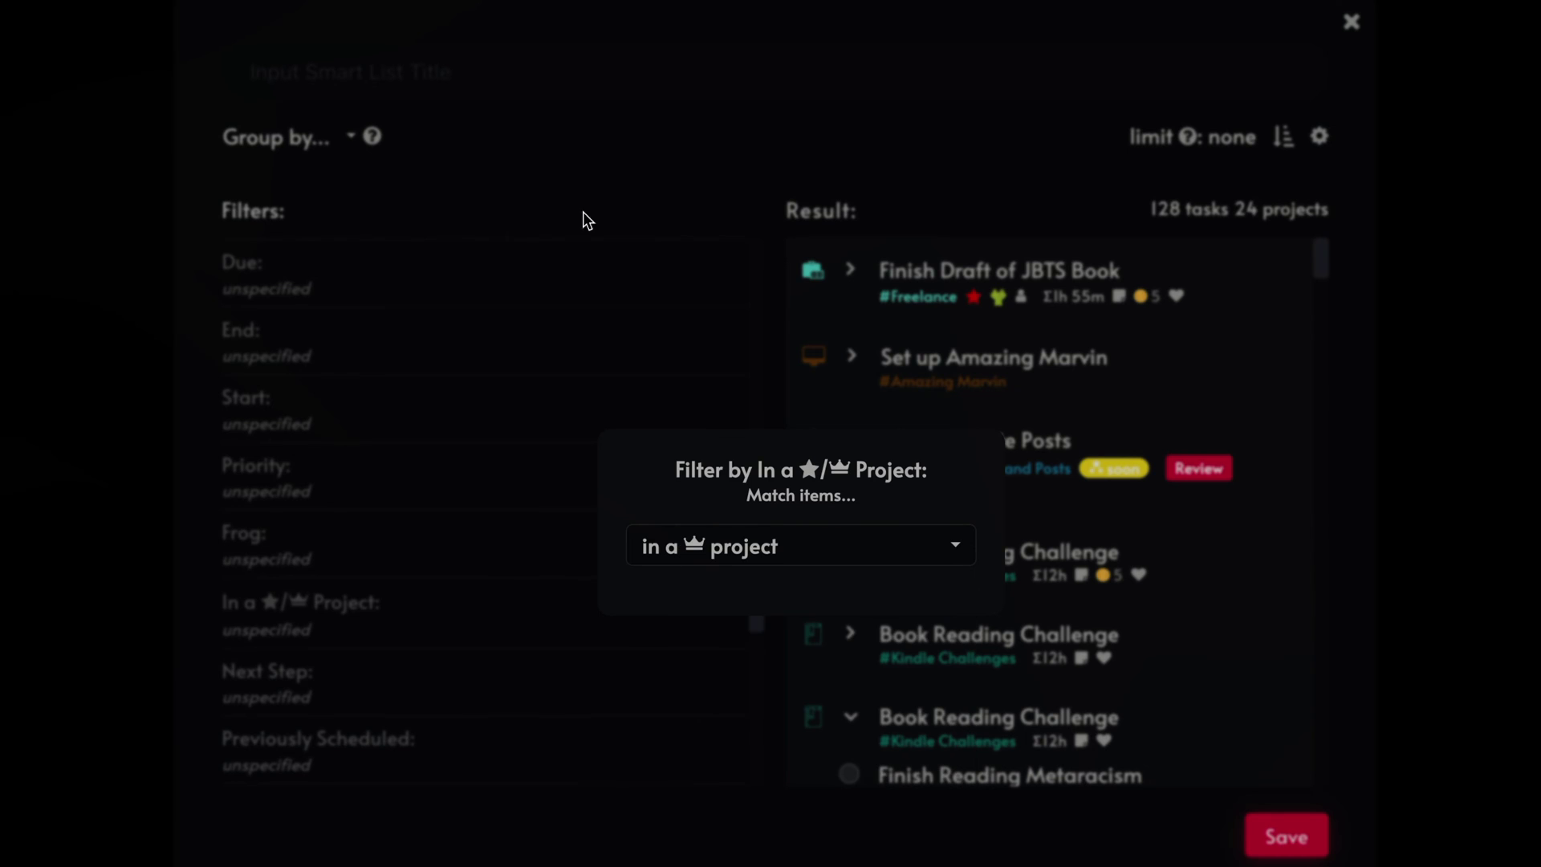
pyautogui.click(613, 114)
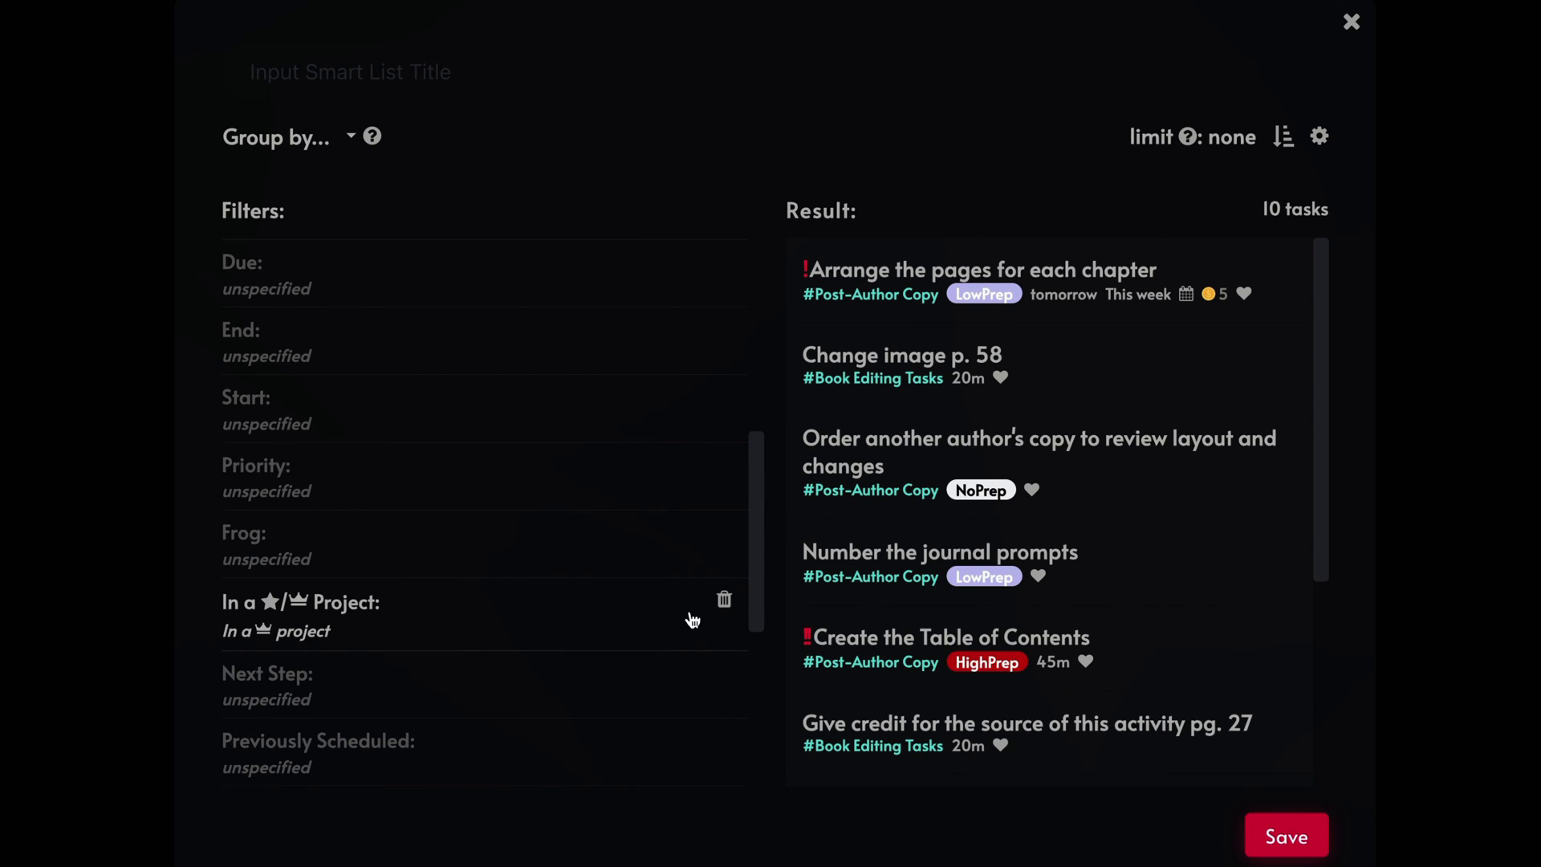
# - Review the project filter's choices again, leaving it set to crown projects
pyautogui.click(623, 622)
pyautogui.click(781, 554)
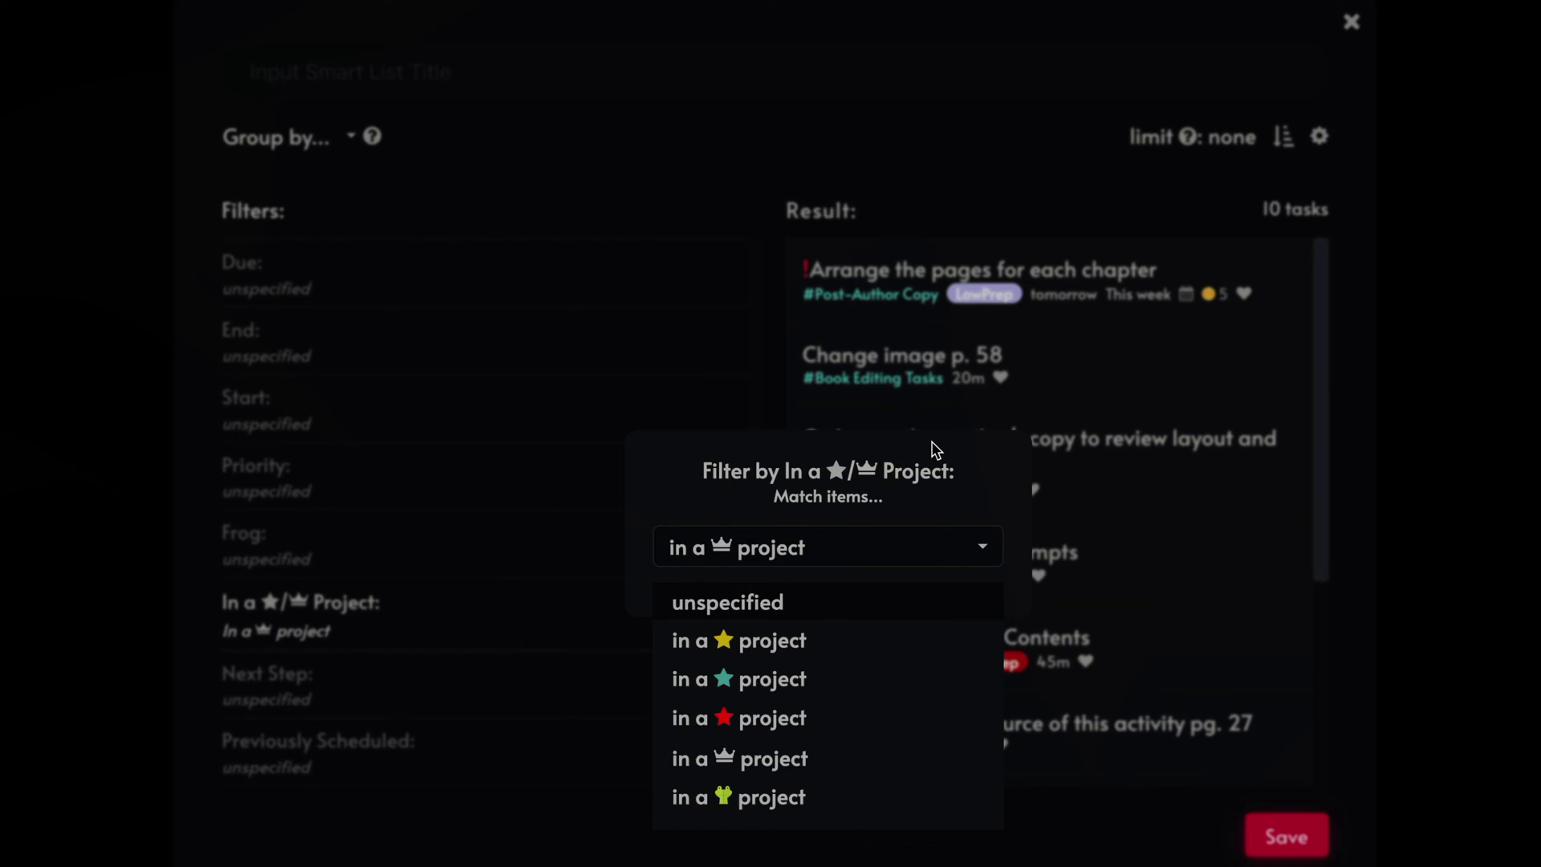
pyautogui.click(821, 134)
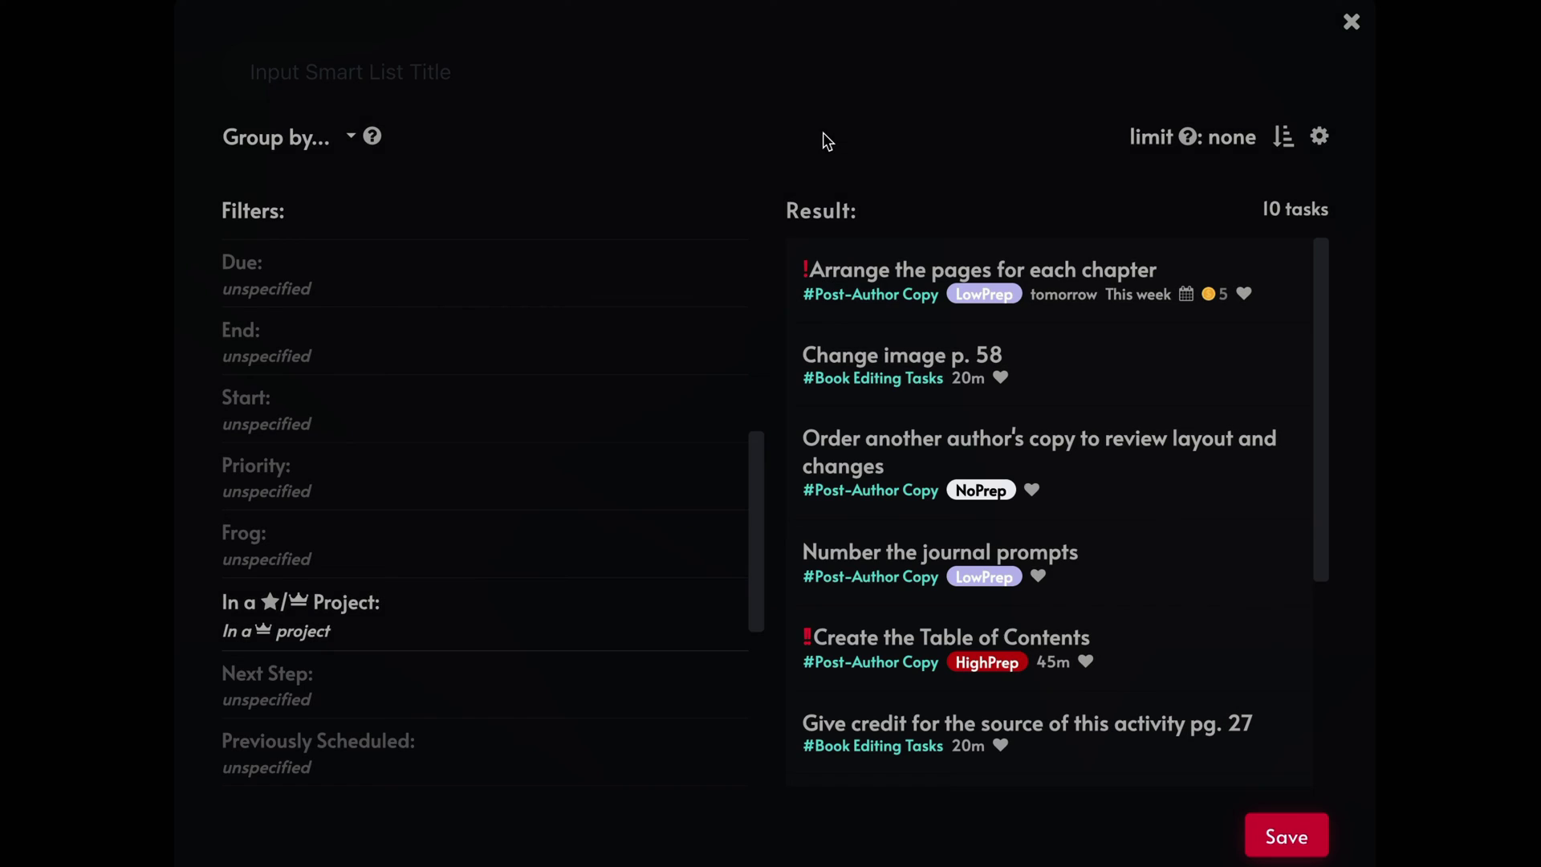
# - Check the Next Step filter choices, leaving it unchanged
pyautogui.click(582, 700)
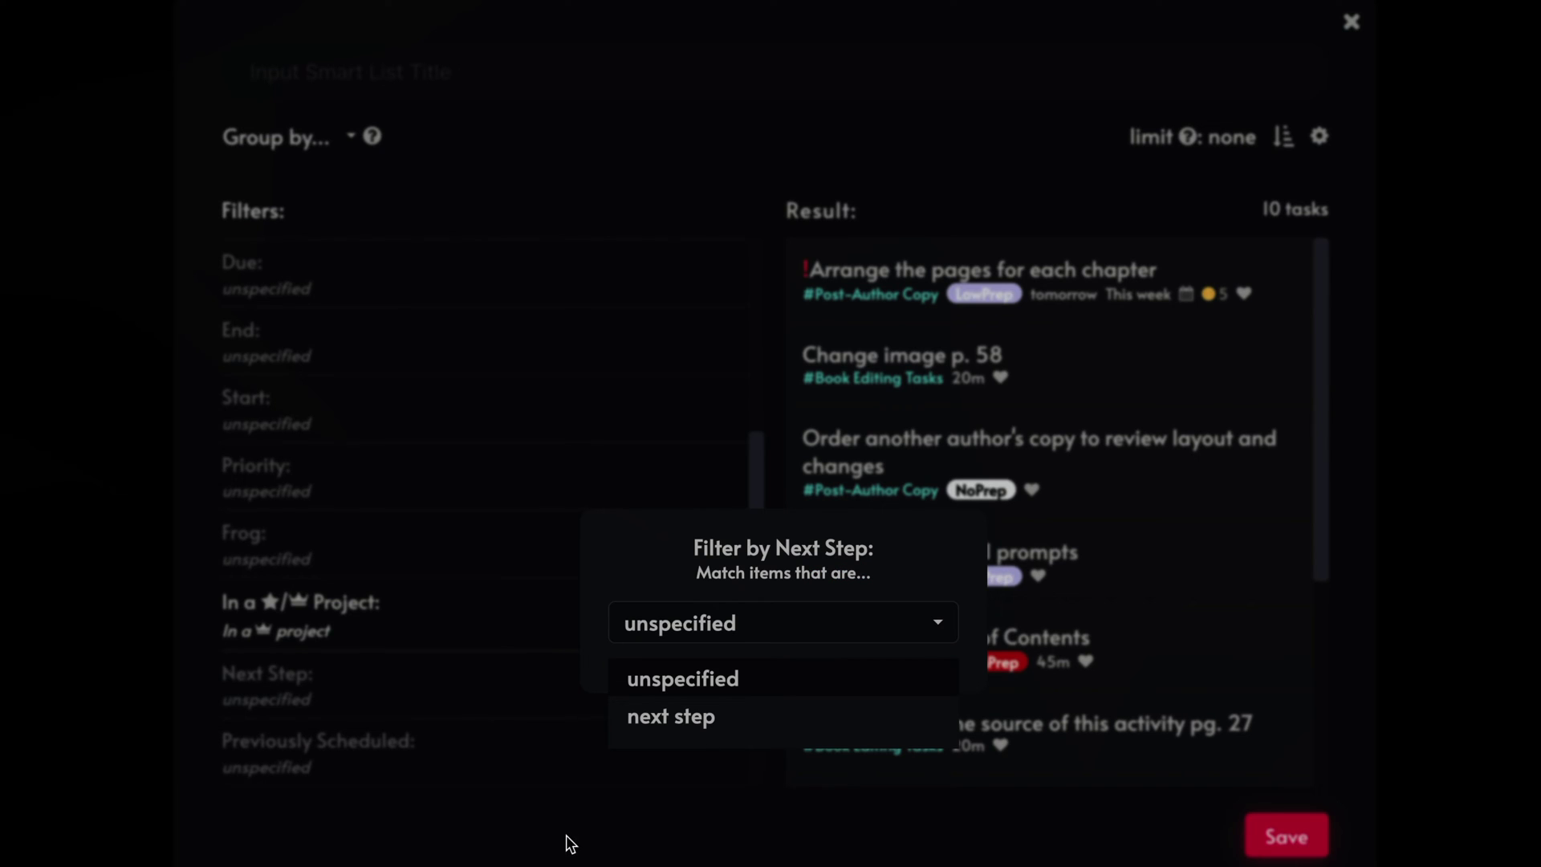
pyautogui.click(538, 717)
pyautogui.scroll(-4, 537, 674)
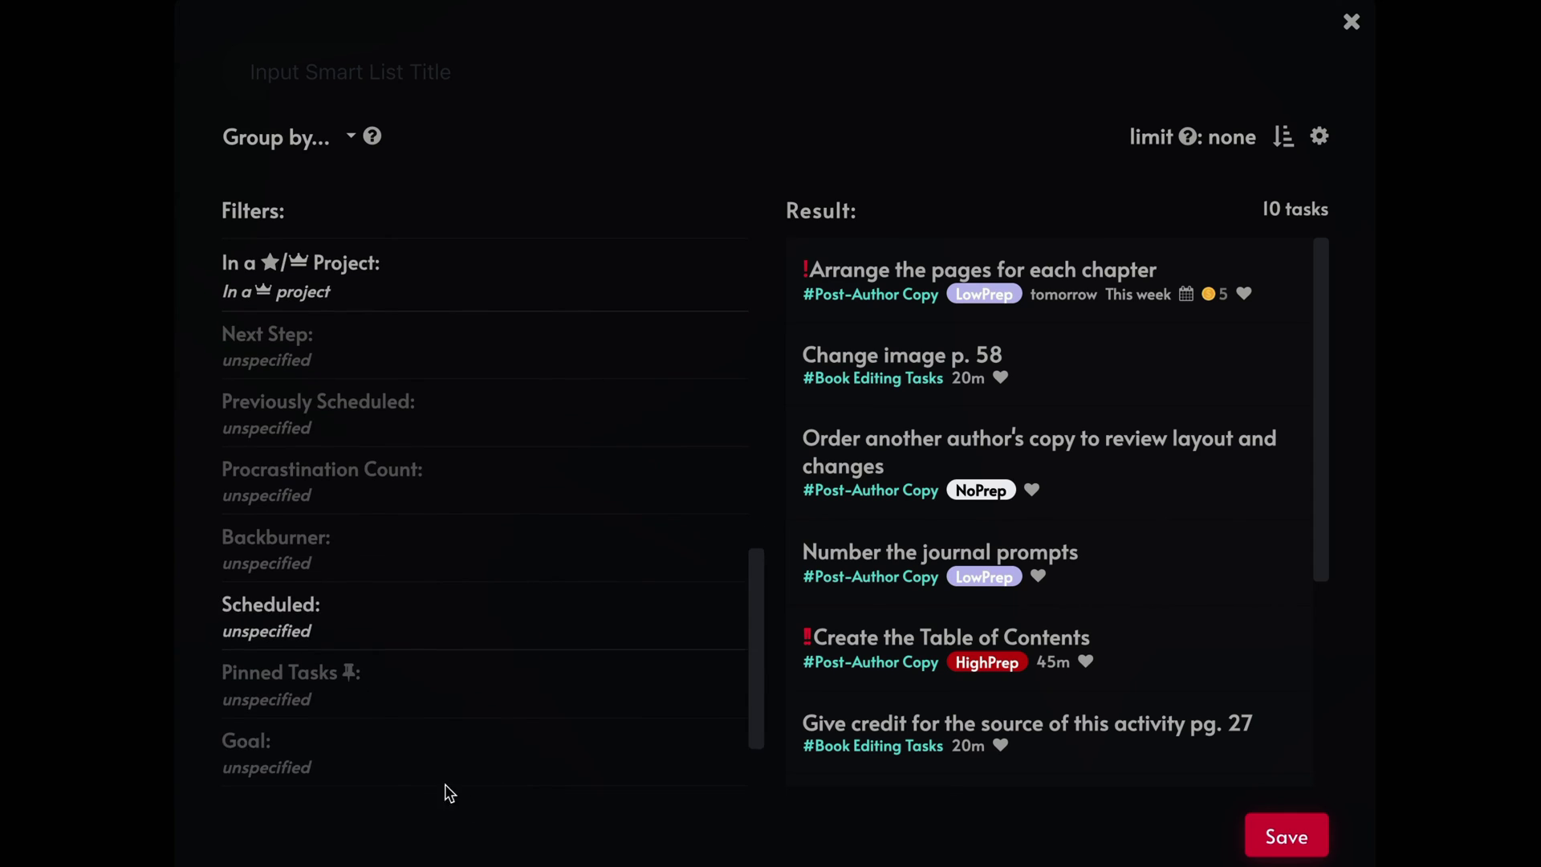
pyautogui.scroll(-1, 480, 652)
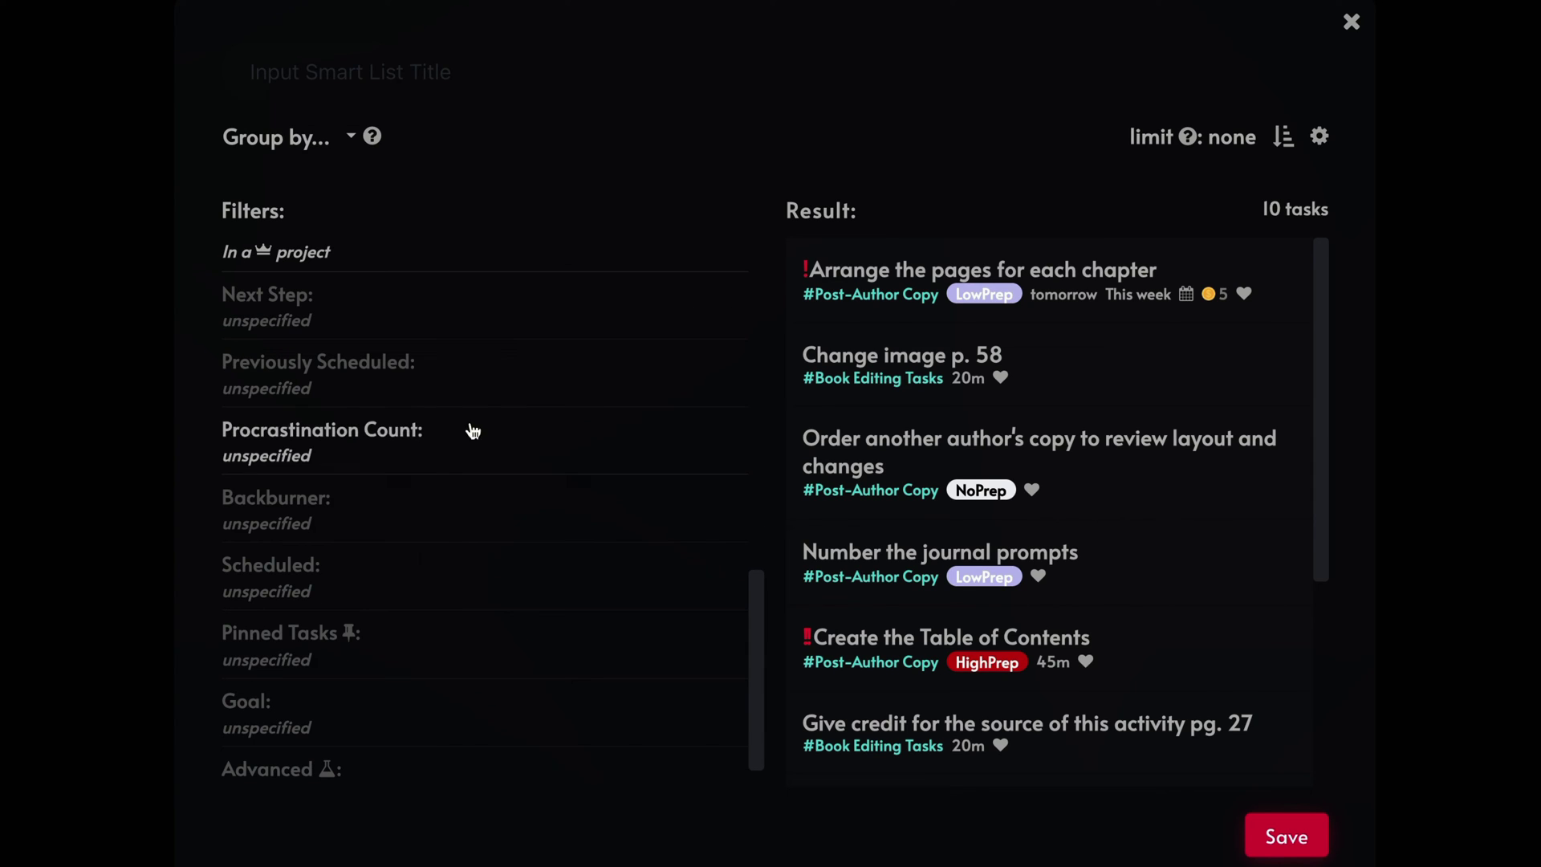
# - Set Previously Scheduled to 'never scheduled', cutting results to 7 tasks
pyautogui.click(501, 375)
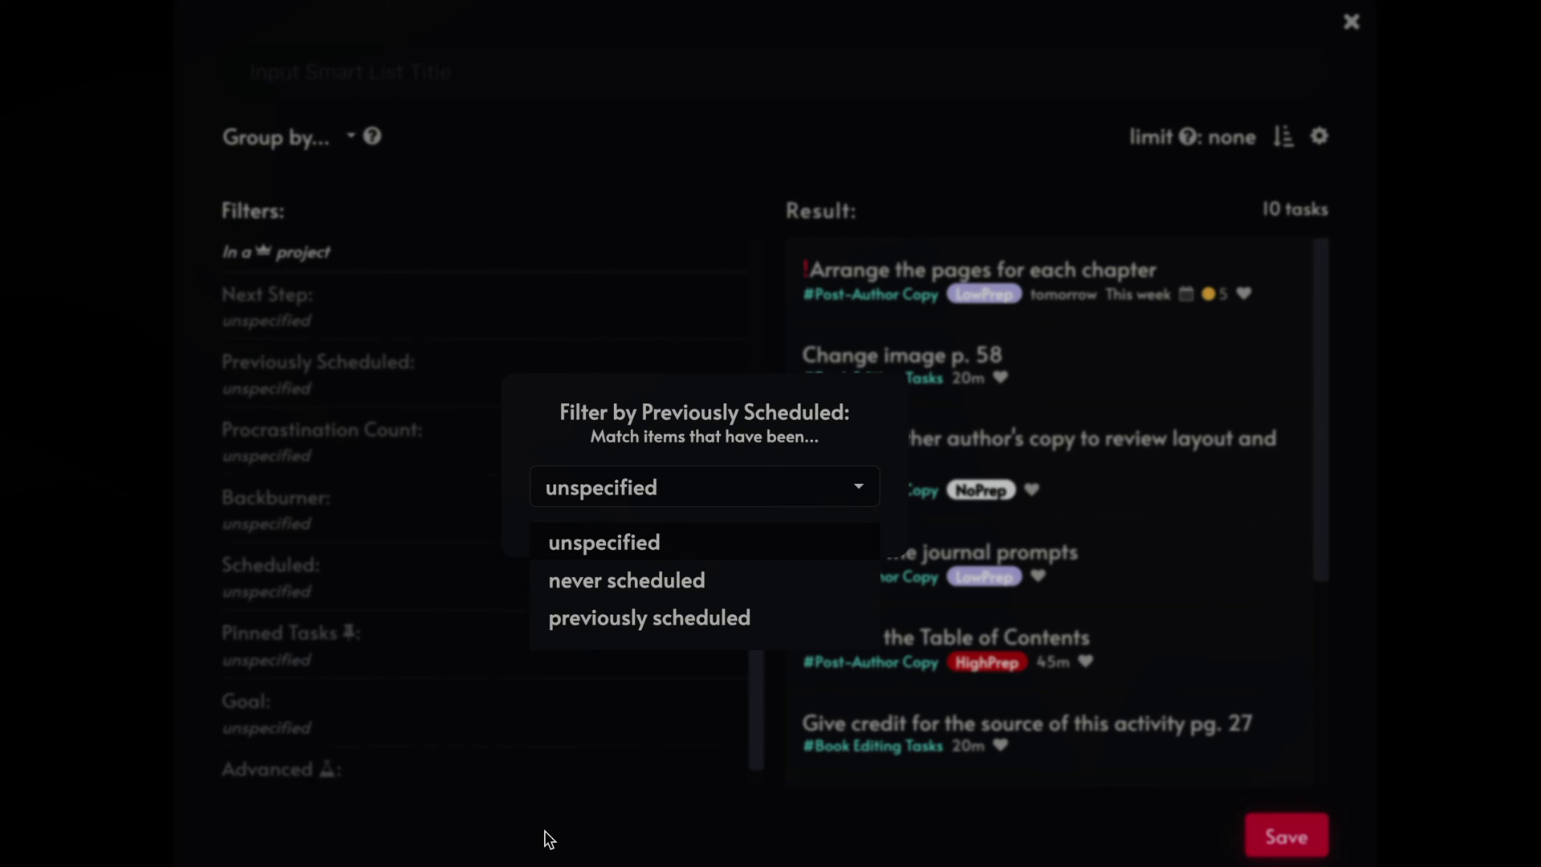
pyautogui.click(695, 579)
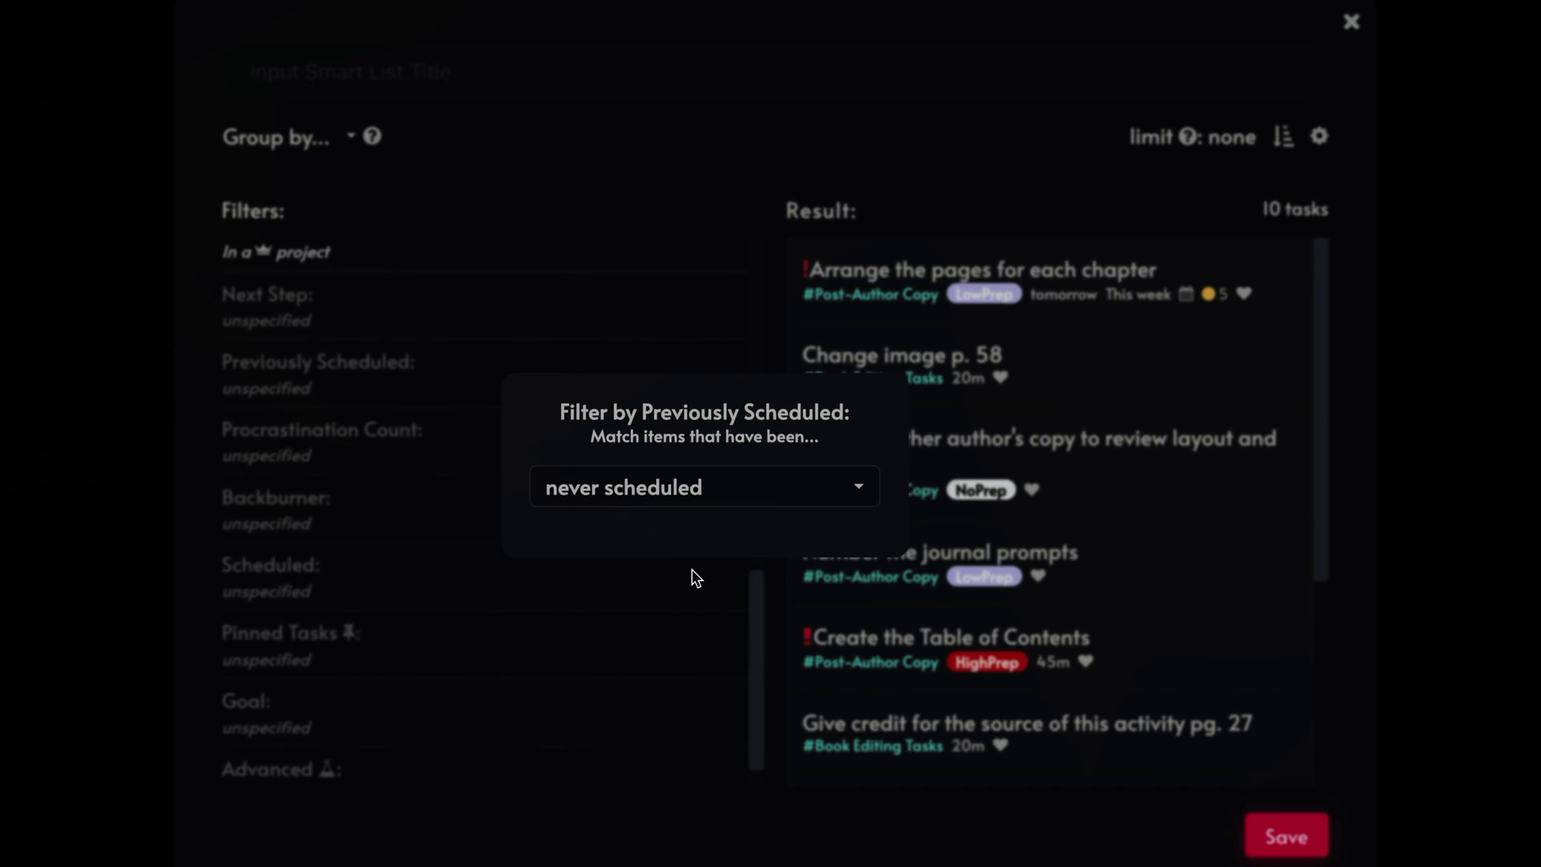
pyautogui.click(702, 161)
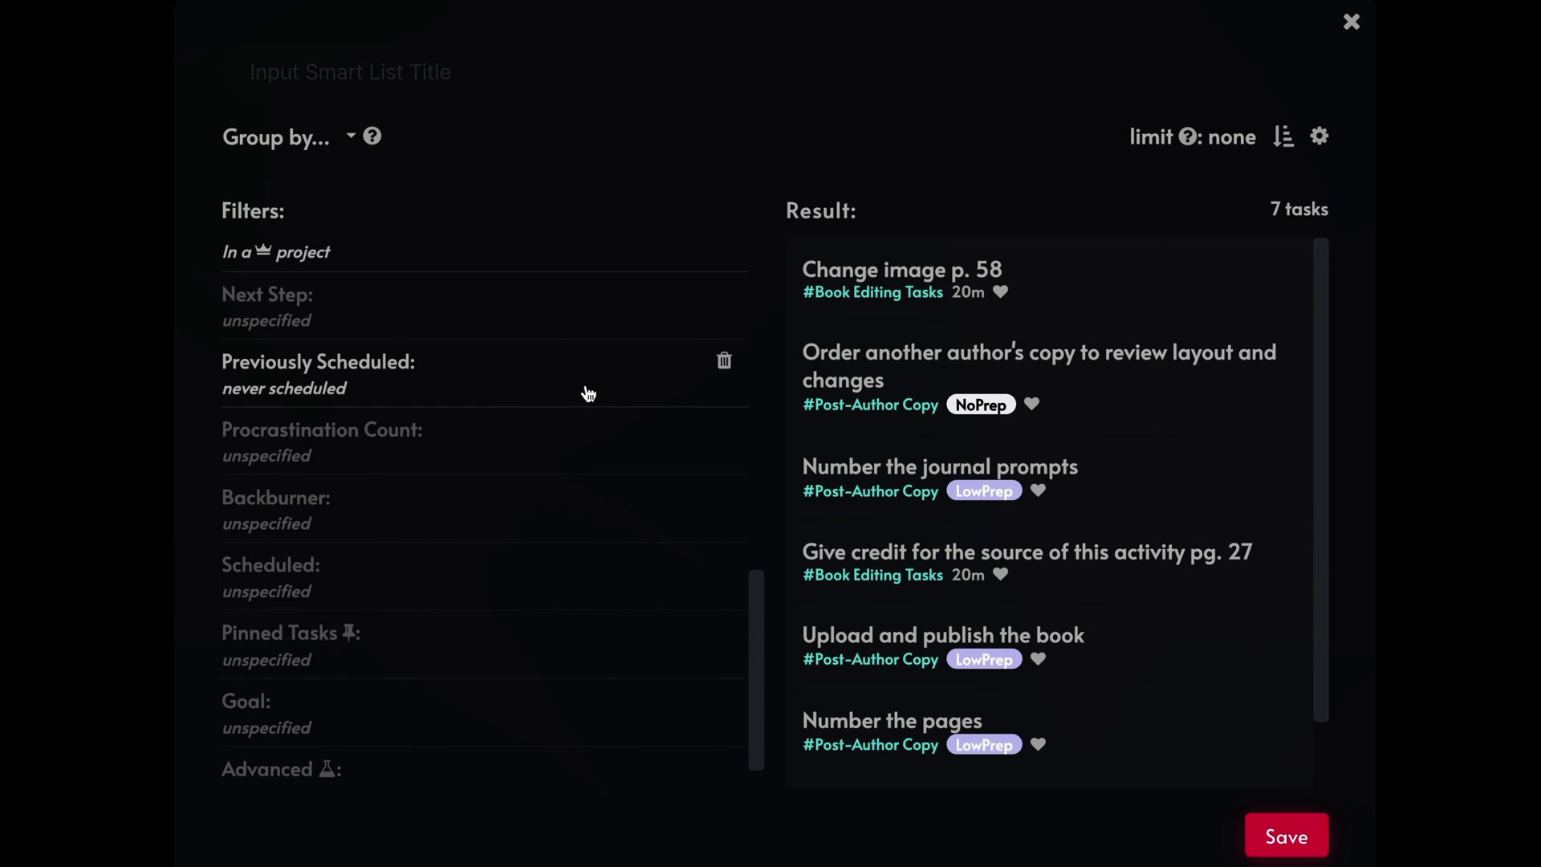
pyautogui.scroll(10, 554, 449)
# - Look at the Title has Time filter choices and leave it unspecified
pyautogui.scroll(-1, 557, 448)
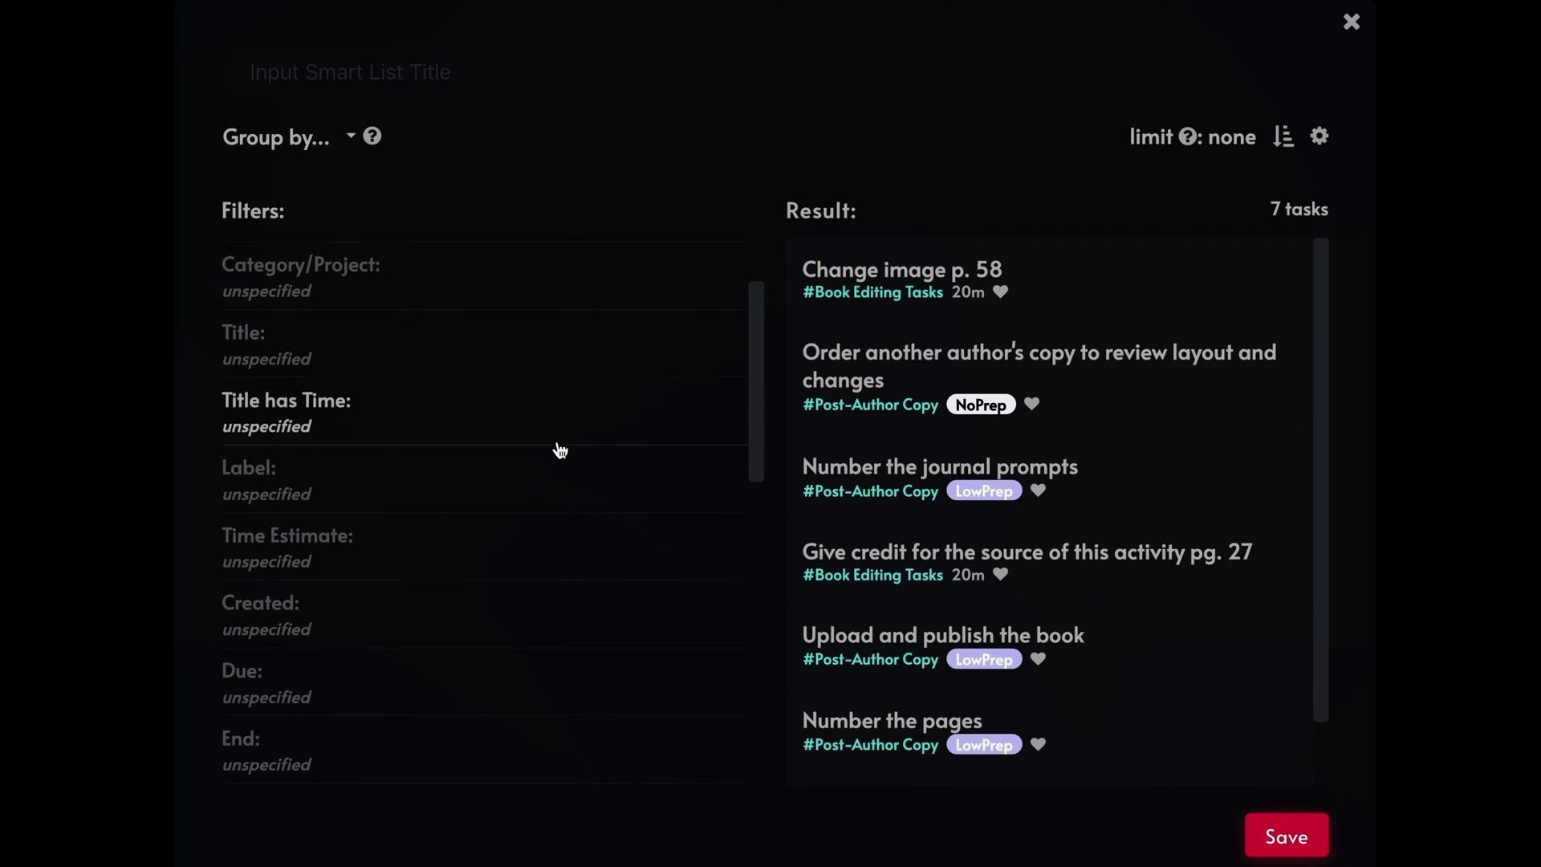
pyautogui.click(634, 424)
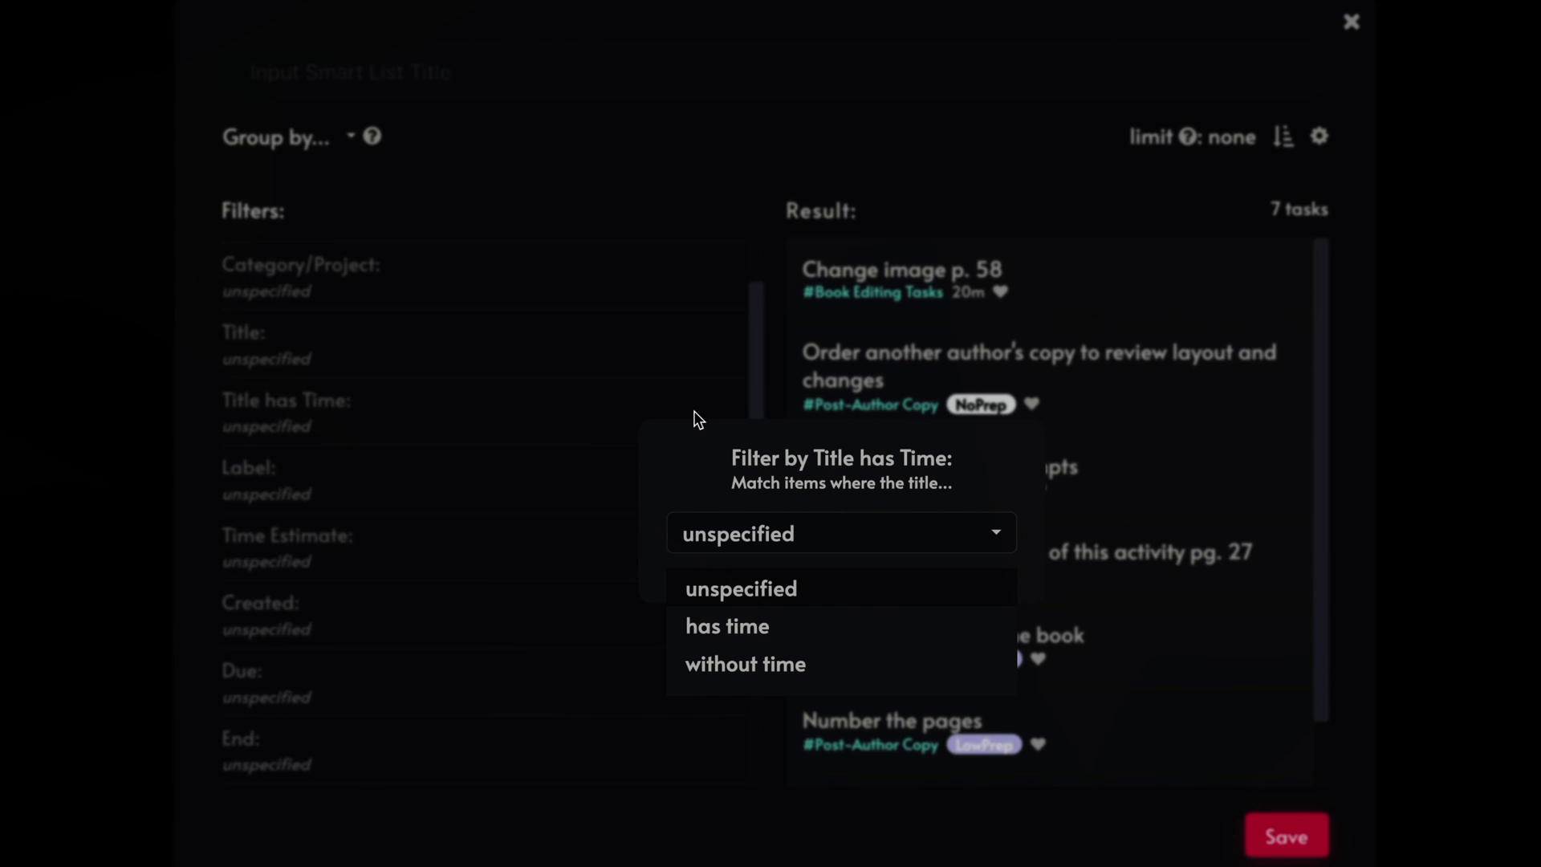
pyautogui.click(700, 168)
pyautogui.click(695, 172)
# - Trash the 'In a ★/♛ Project' filter, widening results to 81 tasks and 22 projects
pyautogui.scroll(2, 715, 468)
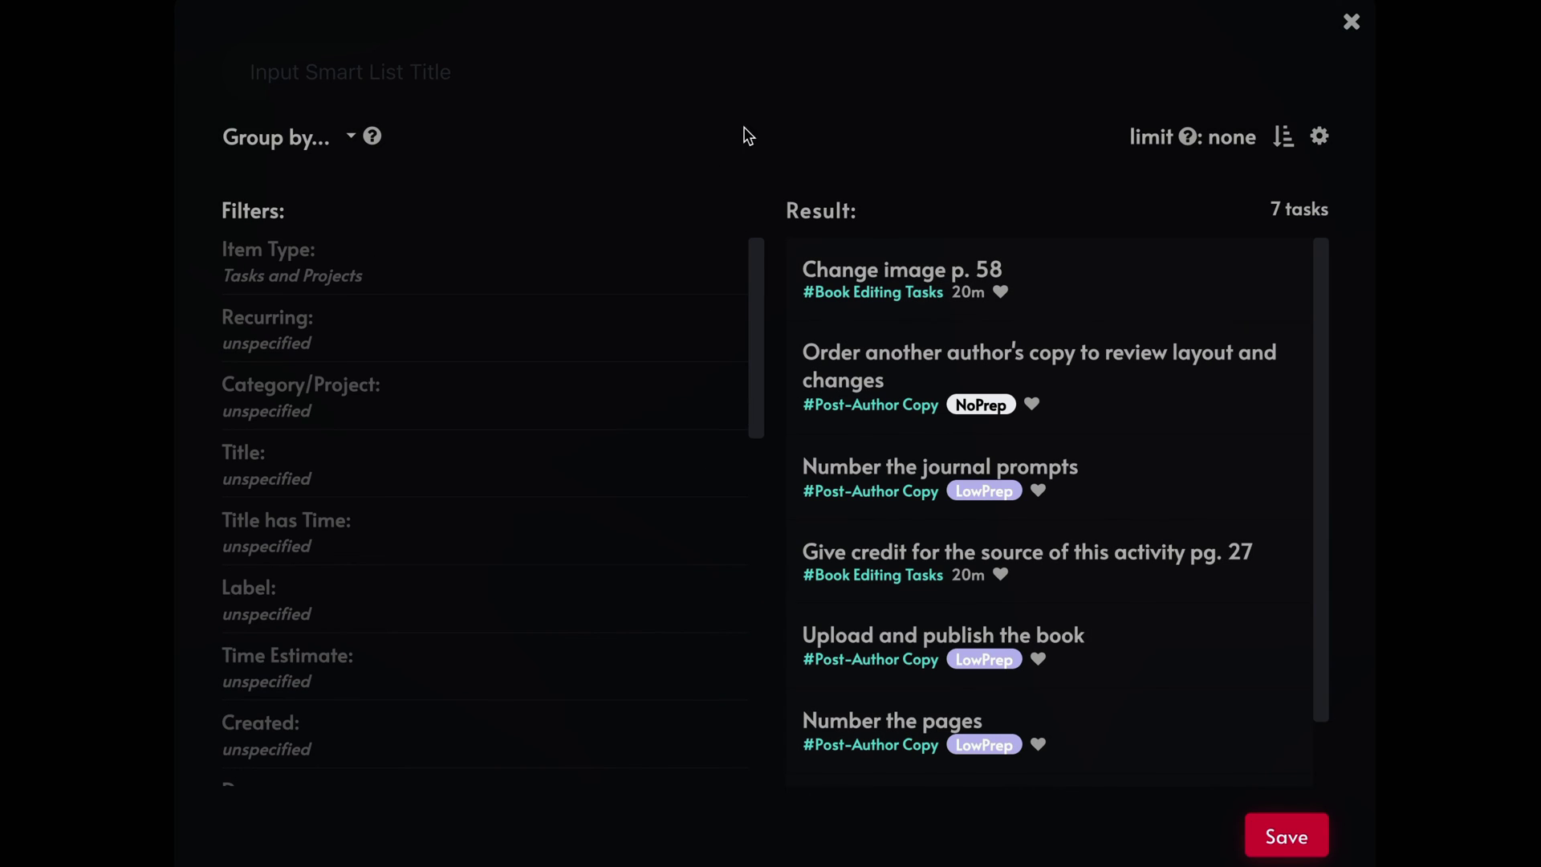
pyautogui.scroll(-3, 655, 327)
pyautogui.scroll(3, 682, 482)
pyautogui.scroll(-5, 695, 562)
pyautogui.scroll(-6, 714, 482)
pyautogui.scroll(1, 722, 481)
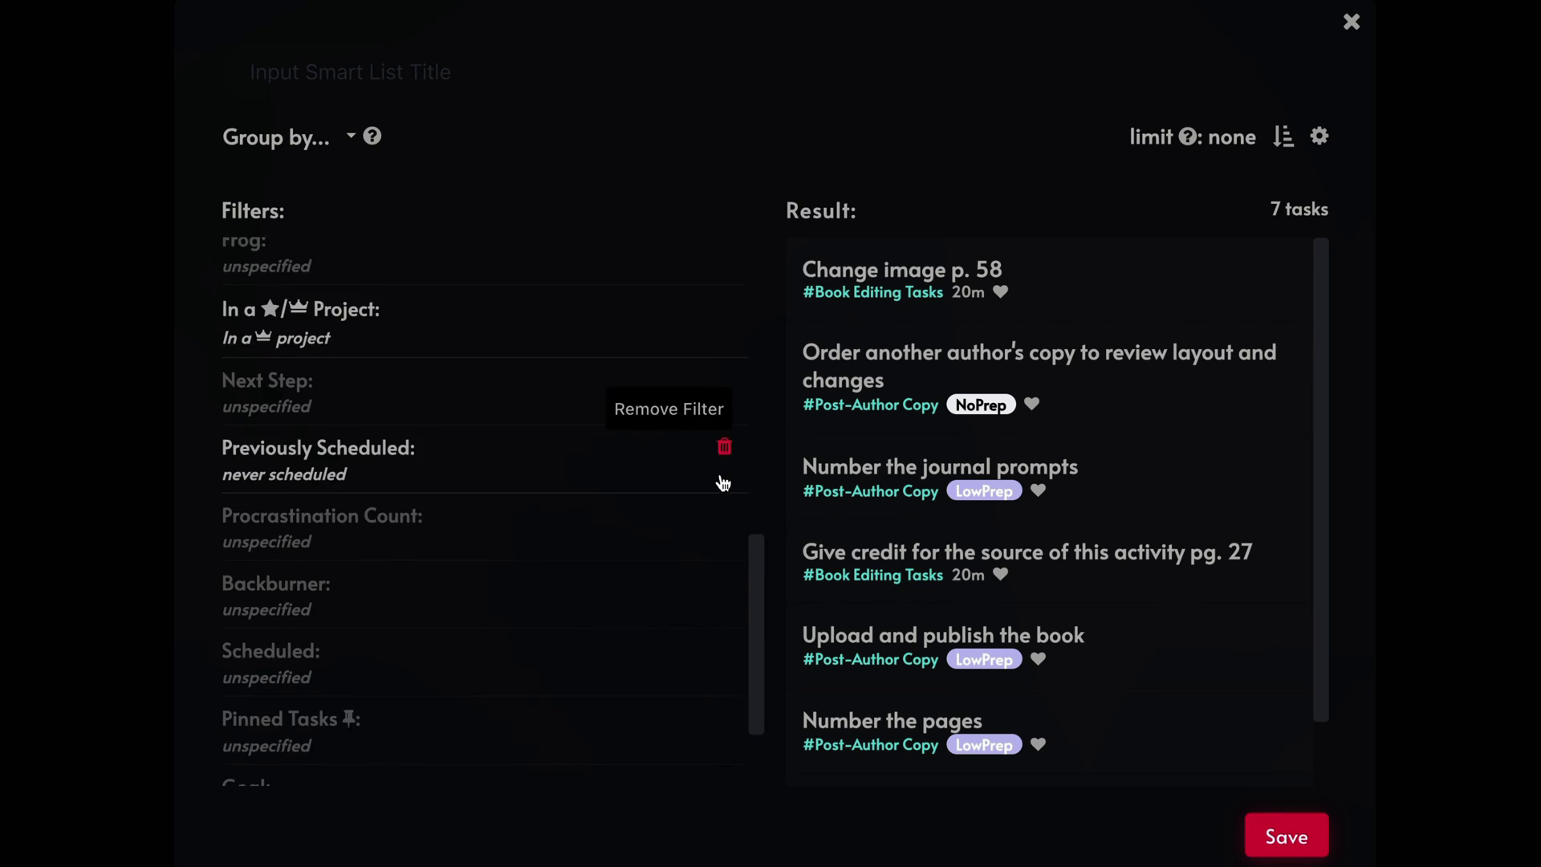
pyautogui.scroll(-1, 722, 481)
pyautogui.scroll(3, 706, 457)
pyautogui.click(725, 471)
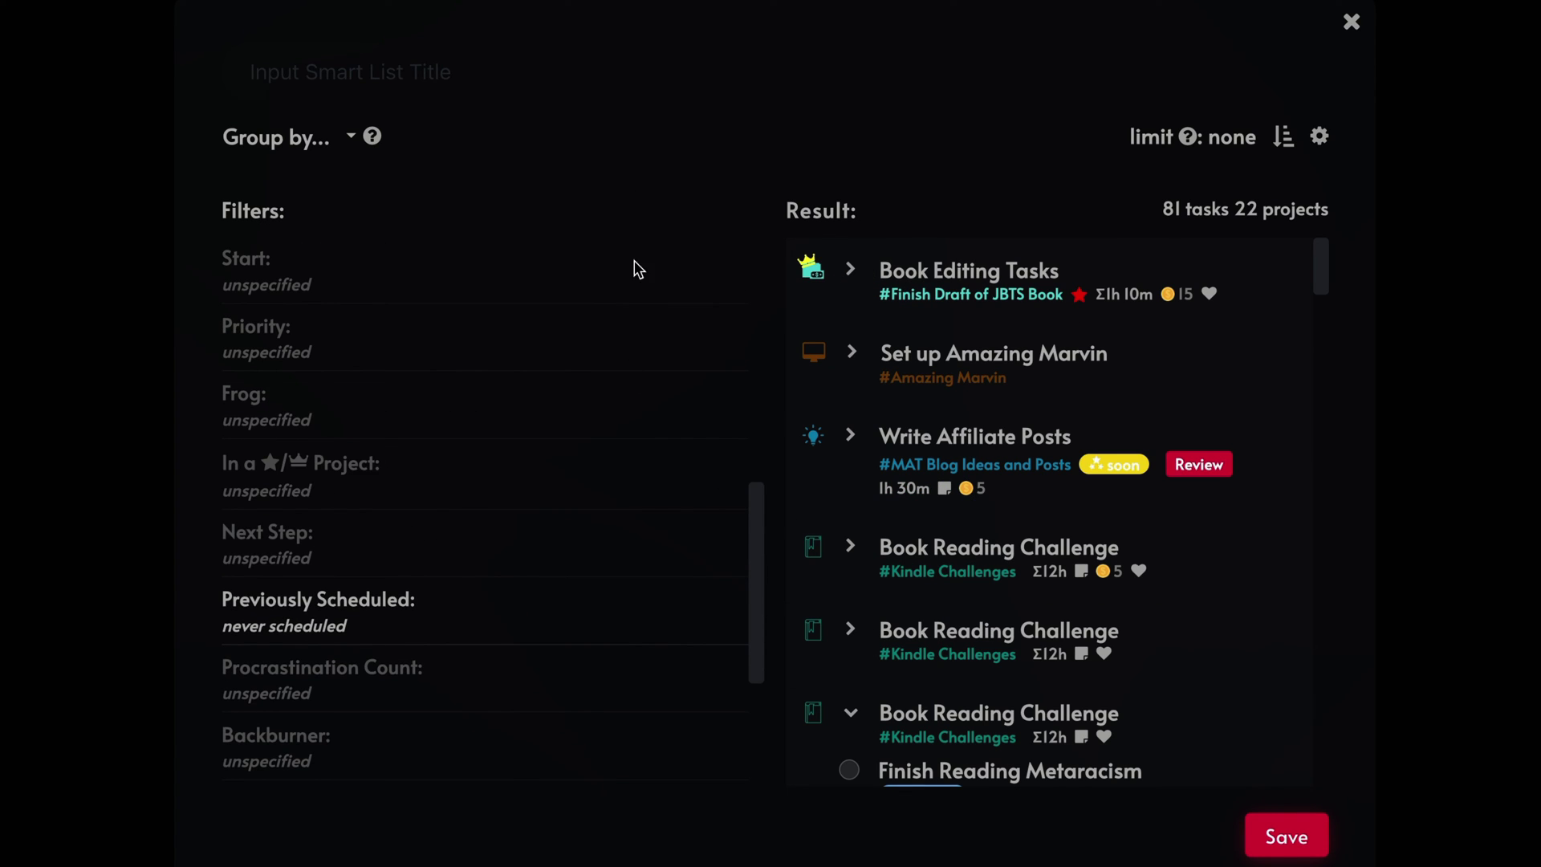
pyautogui.scroll(-1, 614, 564)
pyautogui.scroll(-1, 614, 564)
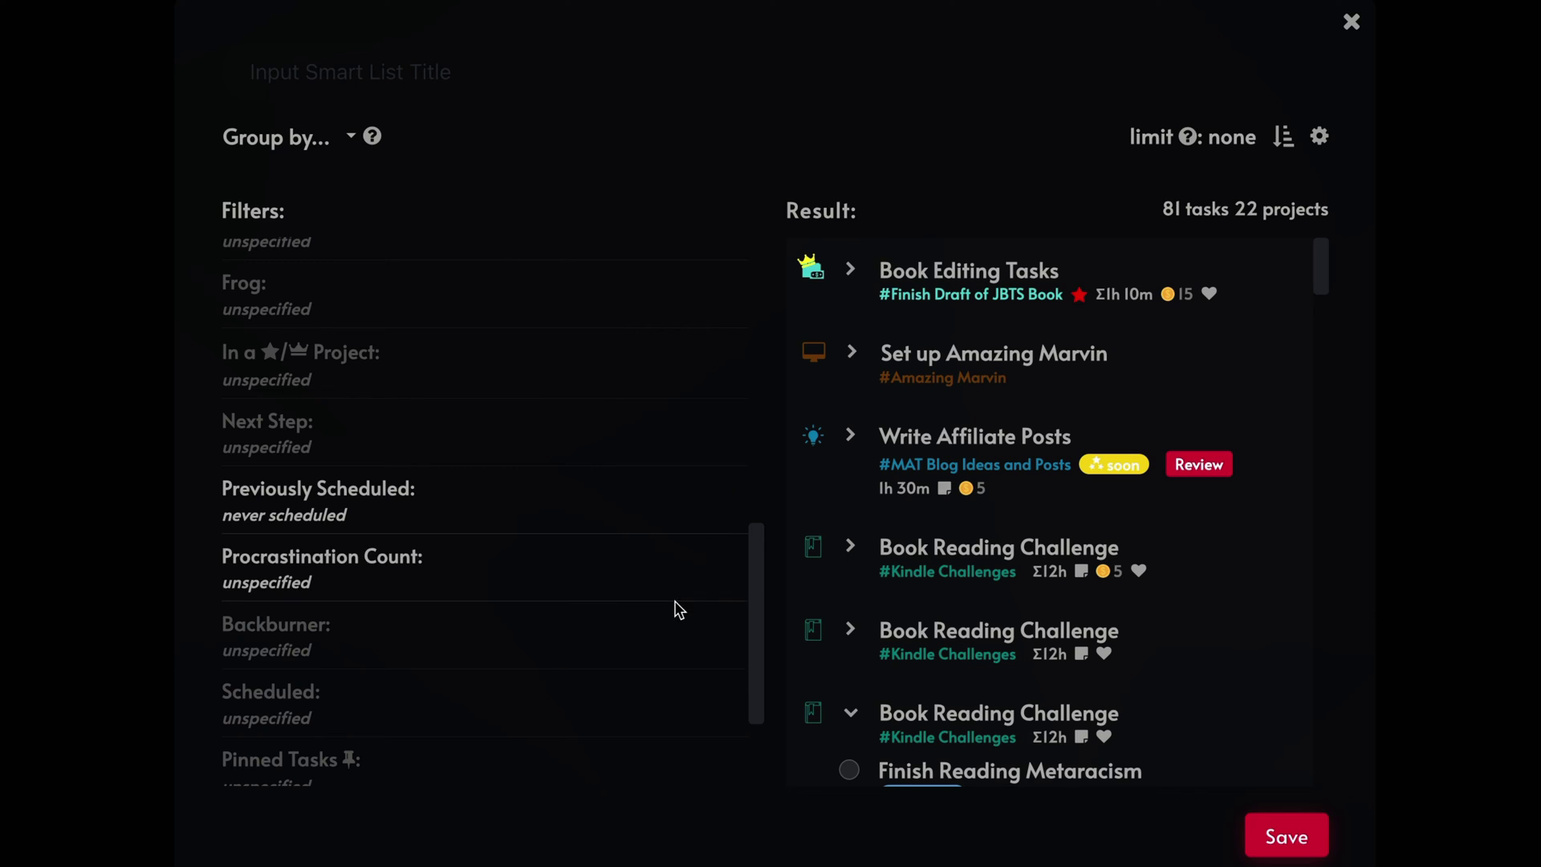
# - Replace never-scheduled with Procrastination Count 'more than 2' days, giving 14 tasks and 4 projects
pyautogui.click(724, 490)
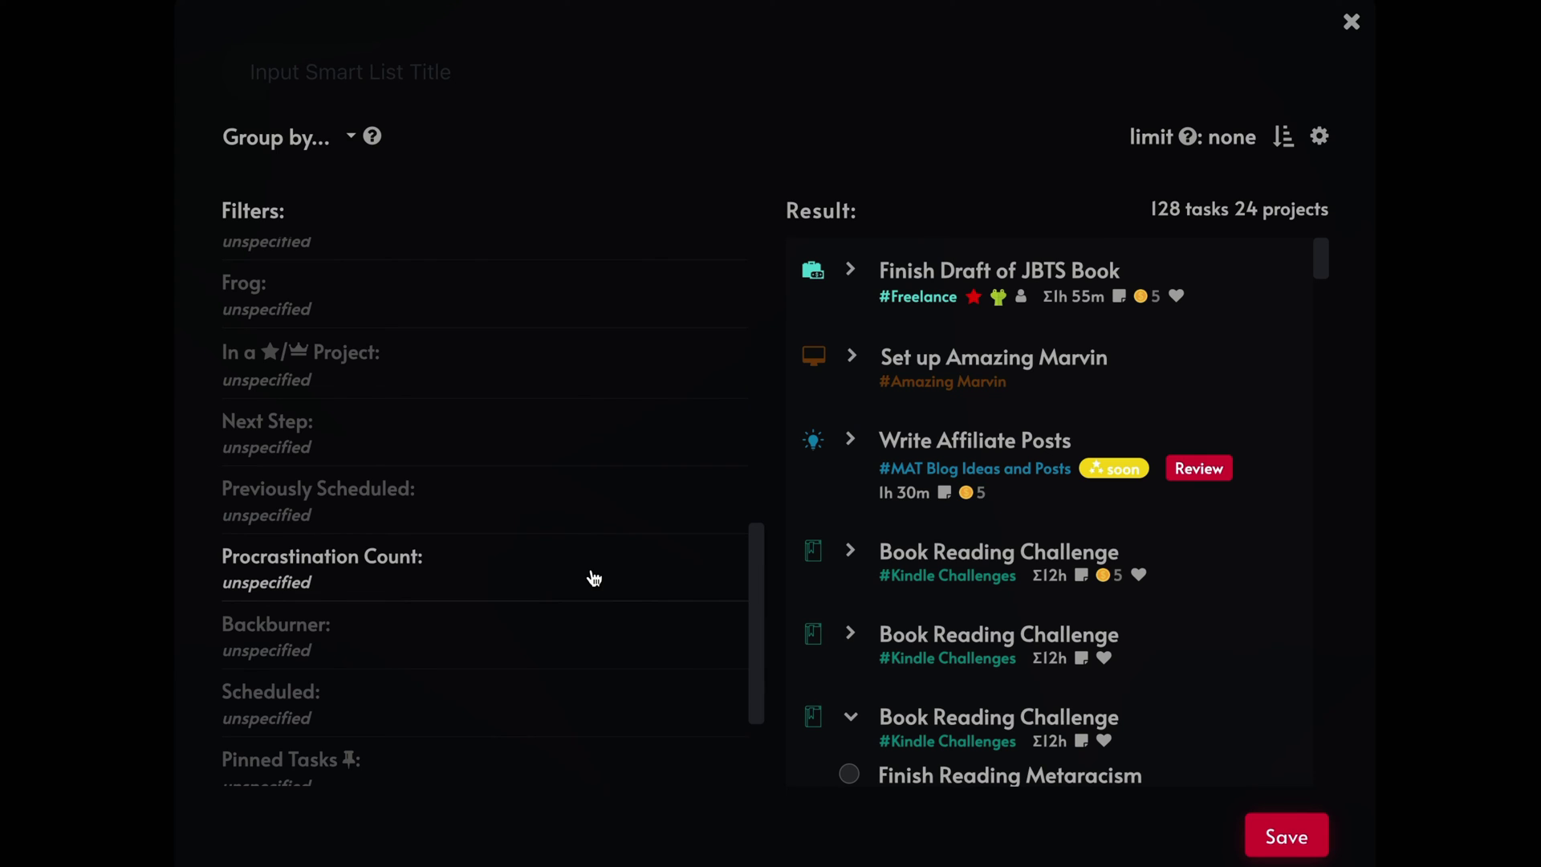
pyautogui.click(658, 583)
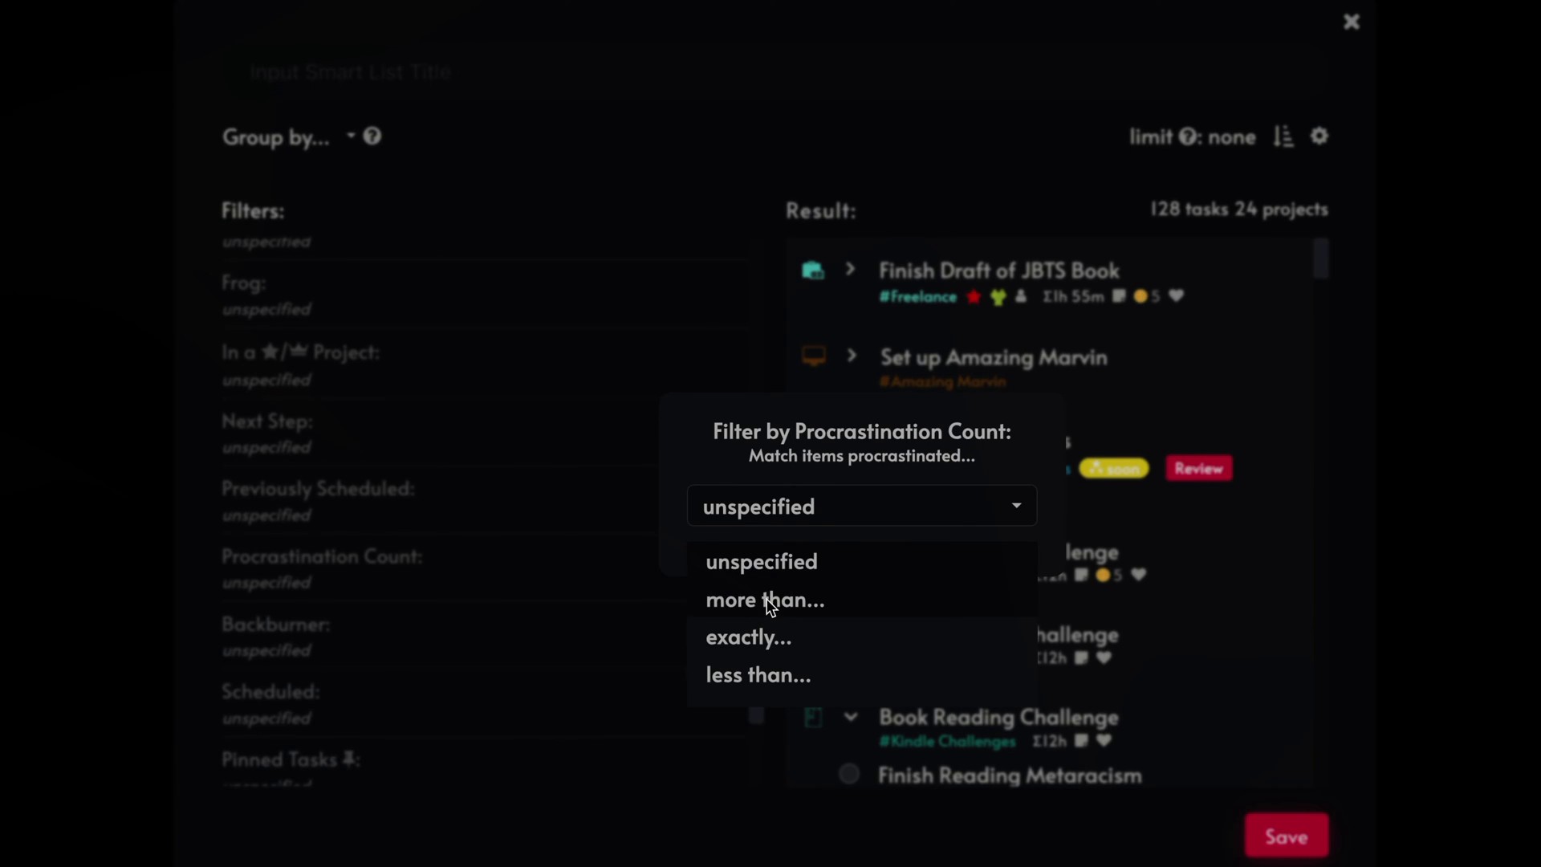
pyautogui.click(766, 601)
pyautogui.write('1')
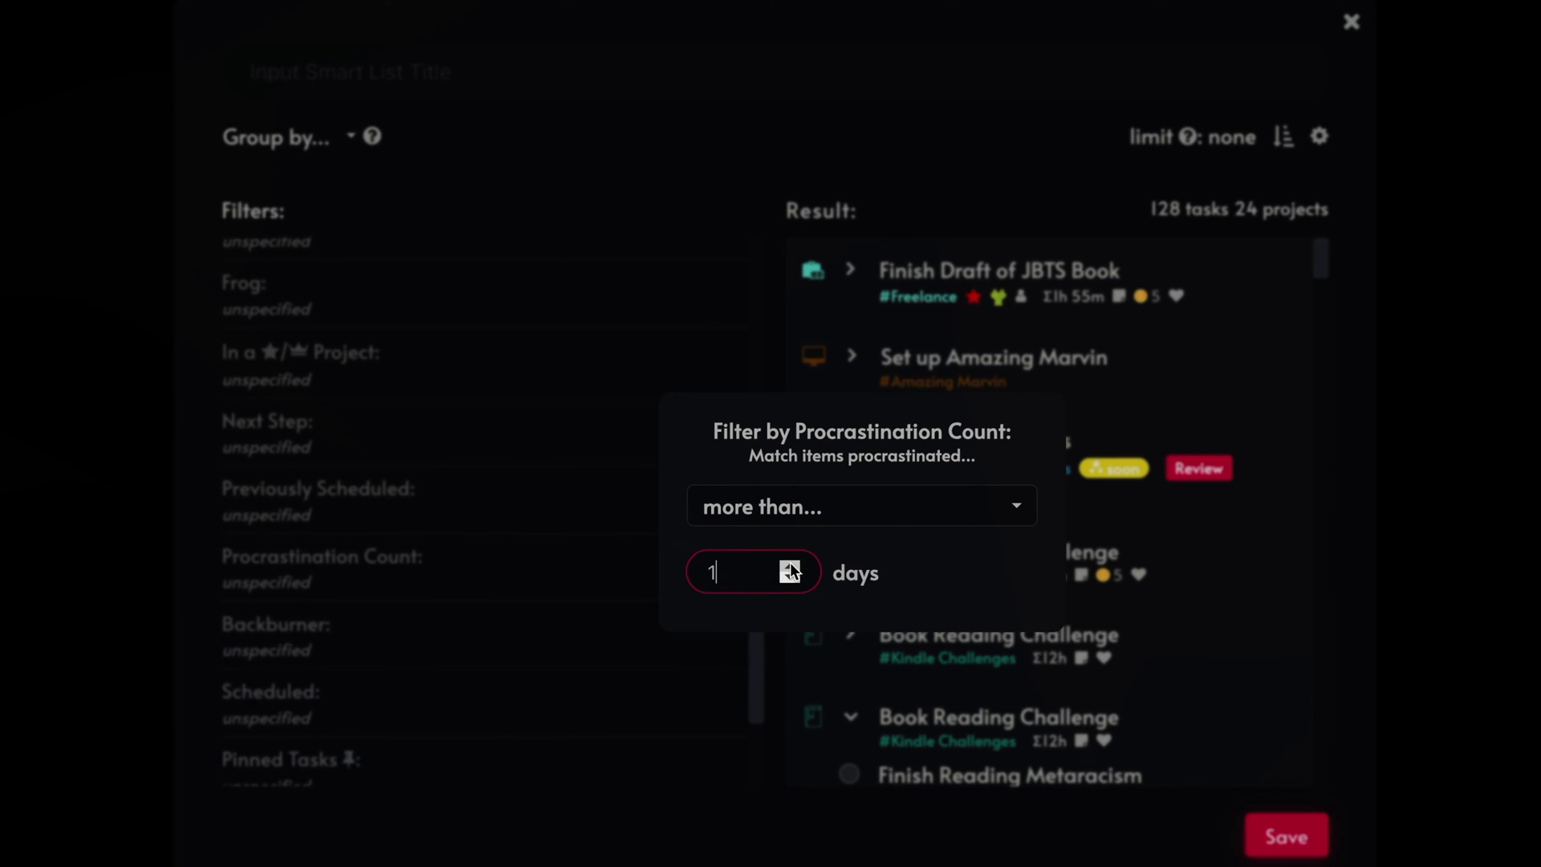
pyautogui.click(788, 566)
pyautogui.click(758, 62)
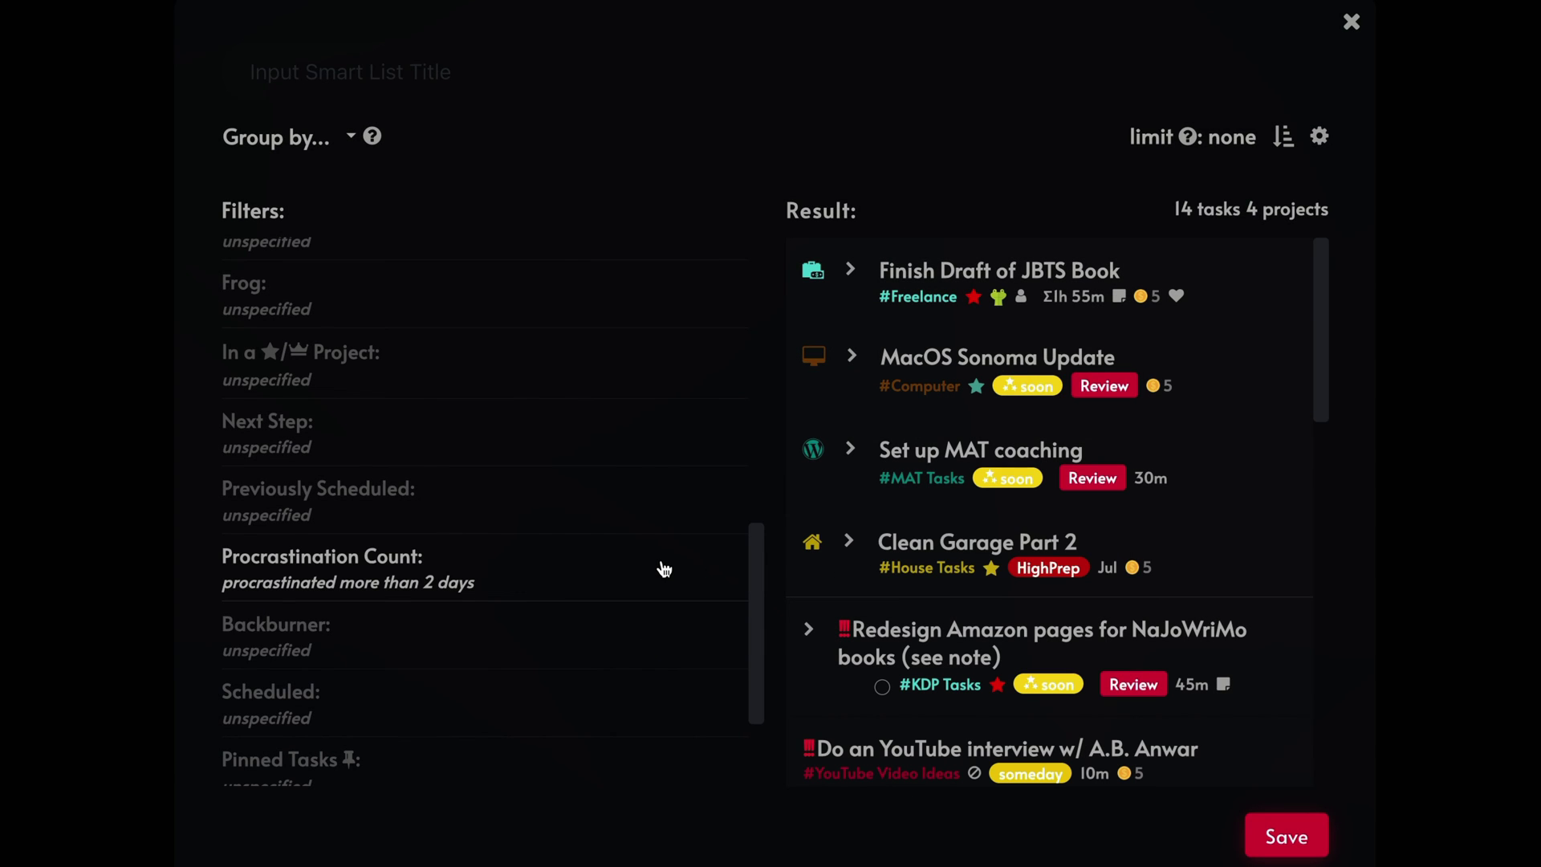
pyautogui.scroll(3, 663, 570)
pyautogui.scroll(5, 663, 569)
pyautogui.scroll(-2, 664, 569)
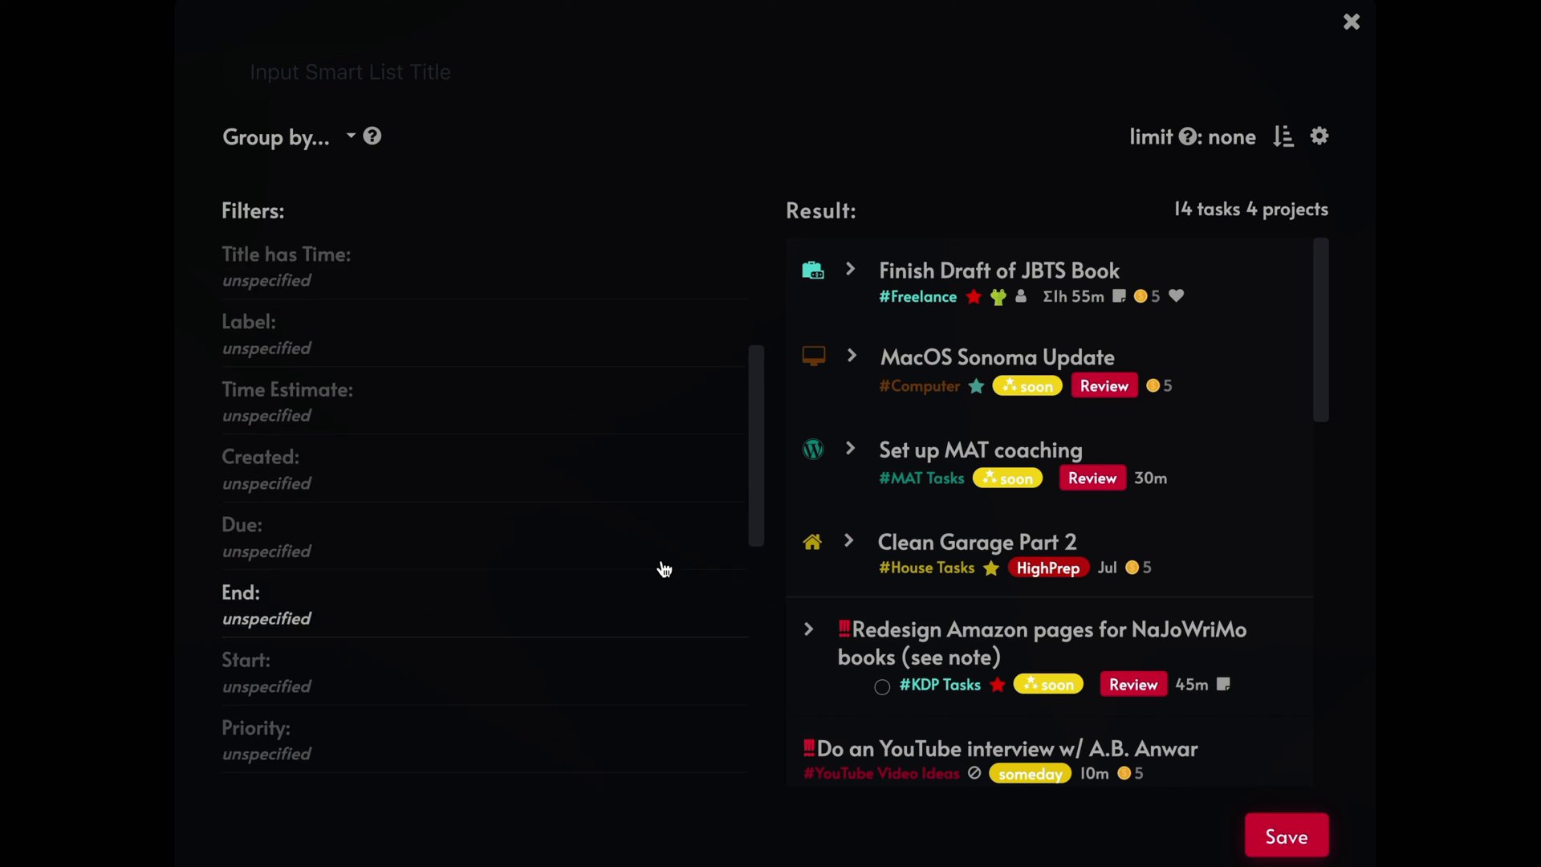
pyautogui.scroll(2, 663, 569)
pyautogui.scroll(-3, 663, 569)
pyautogui.click(725, 621)
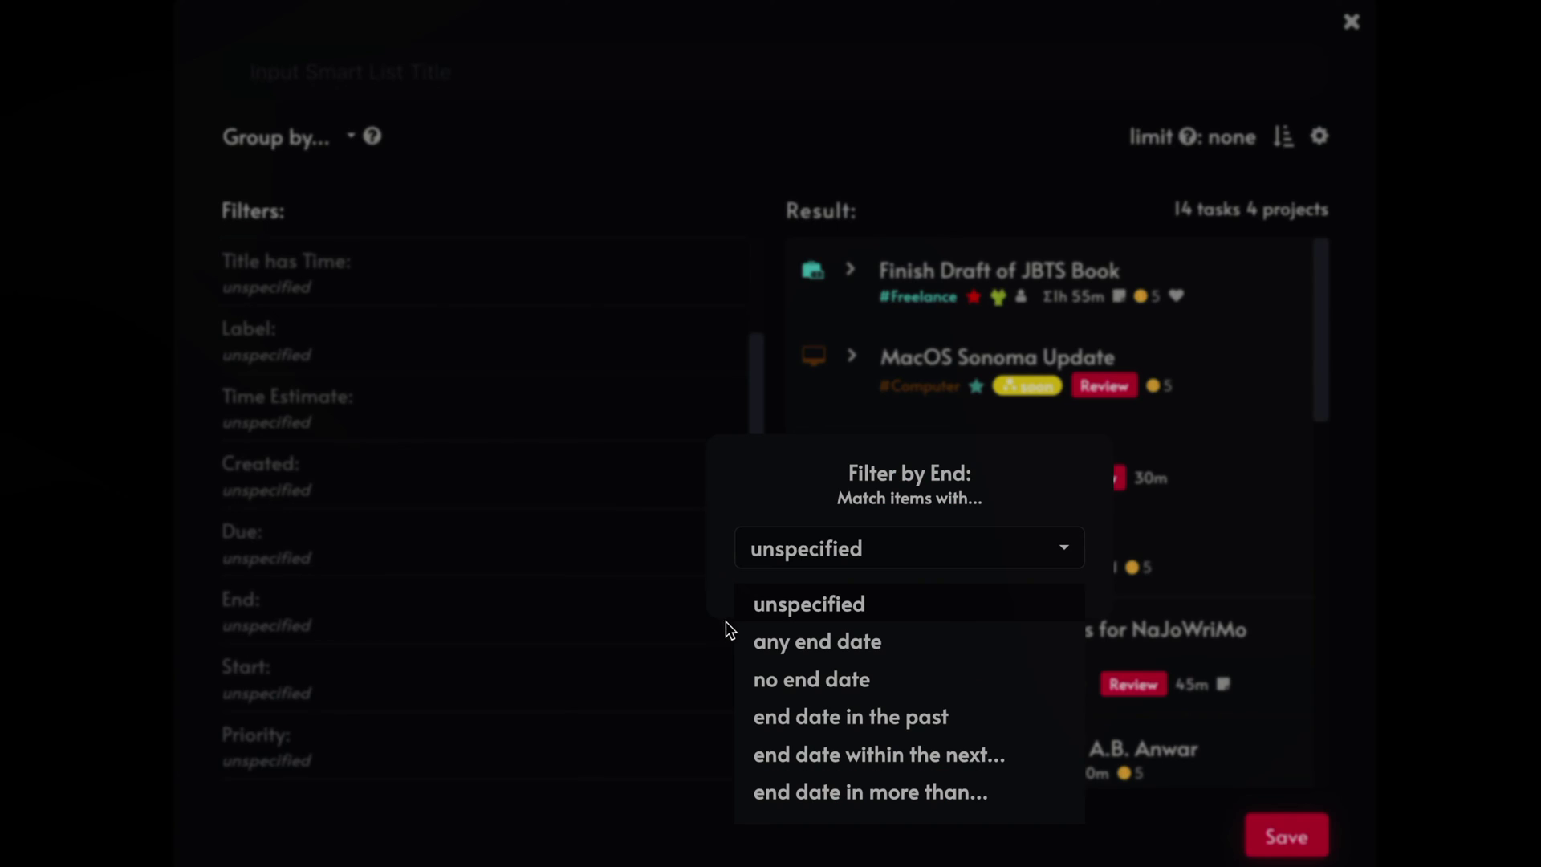
pyautogui.click(705, 161)
pyautogui.scroll(-6, 620, 534)
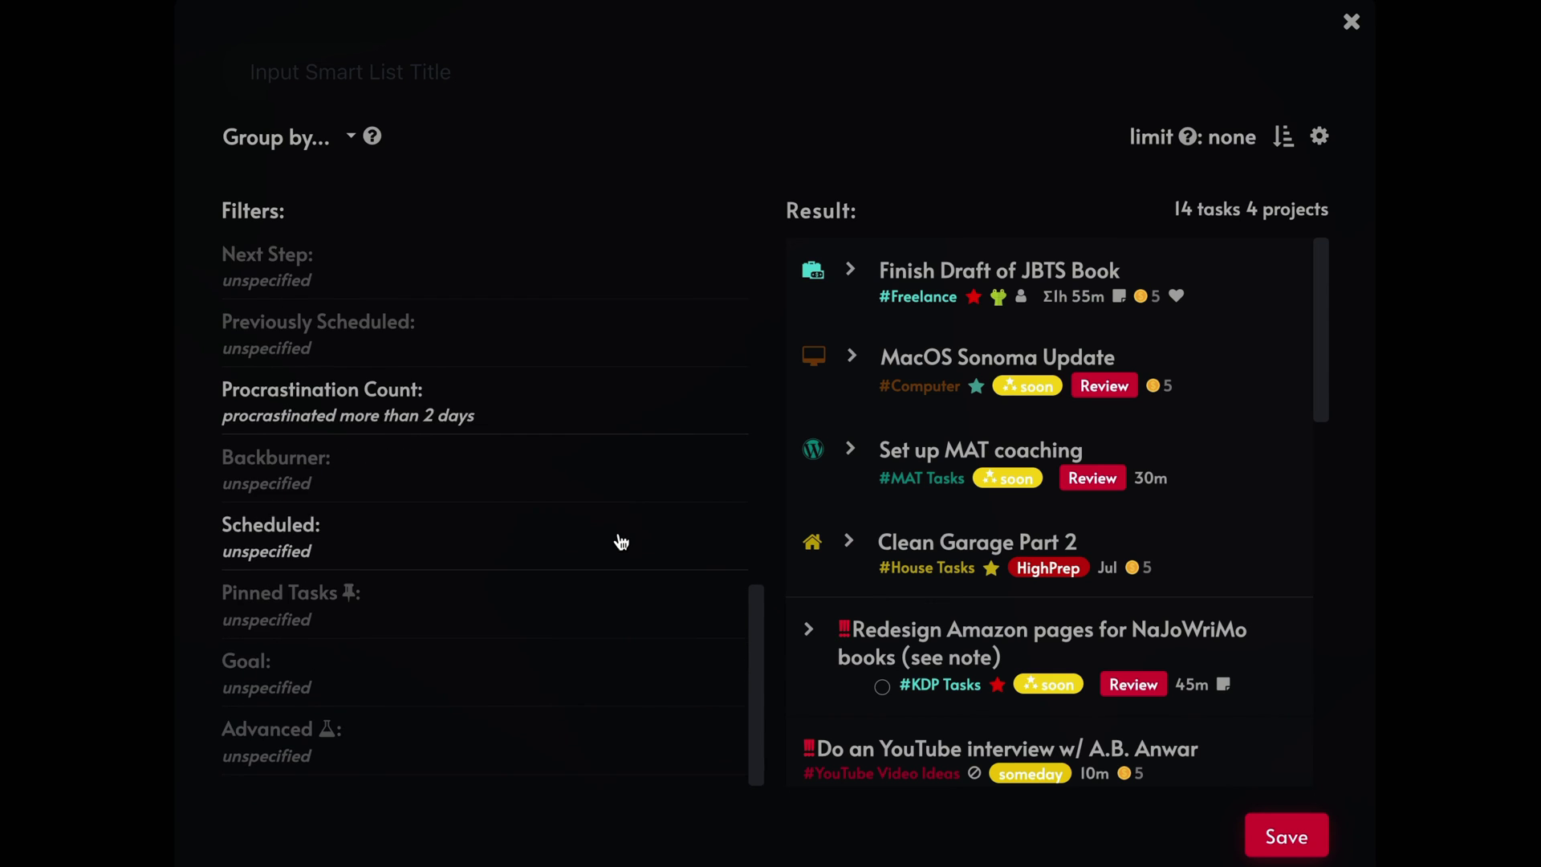
pyautogui.scroll(1, 623, 503)
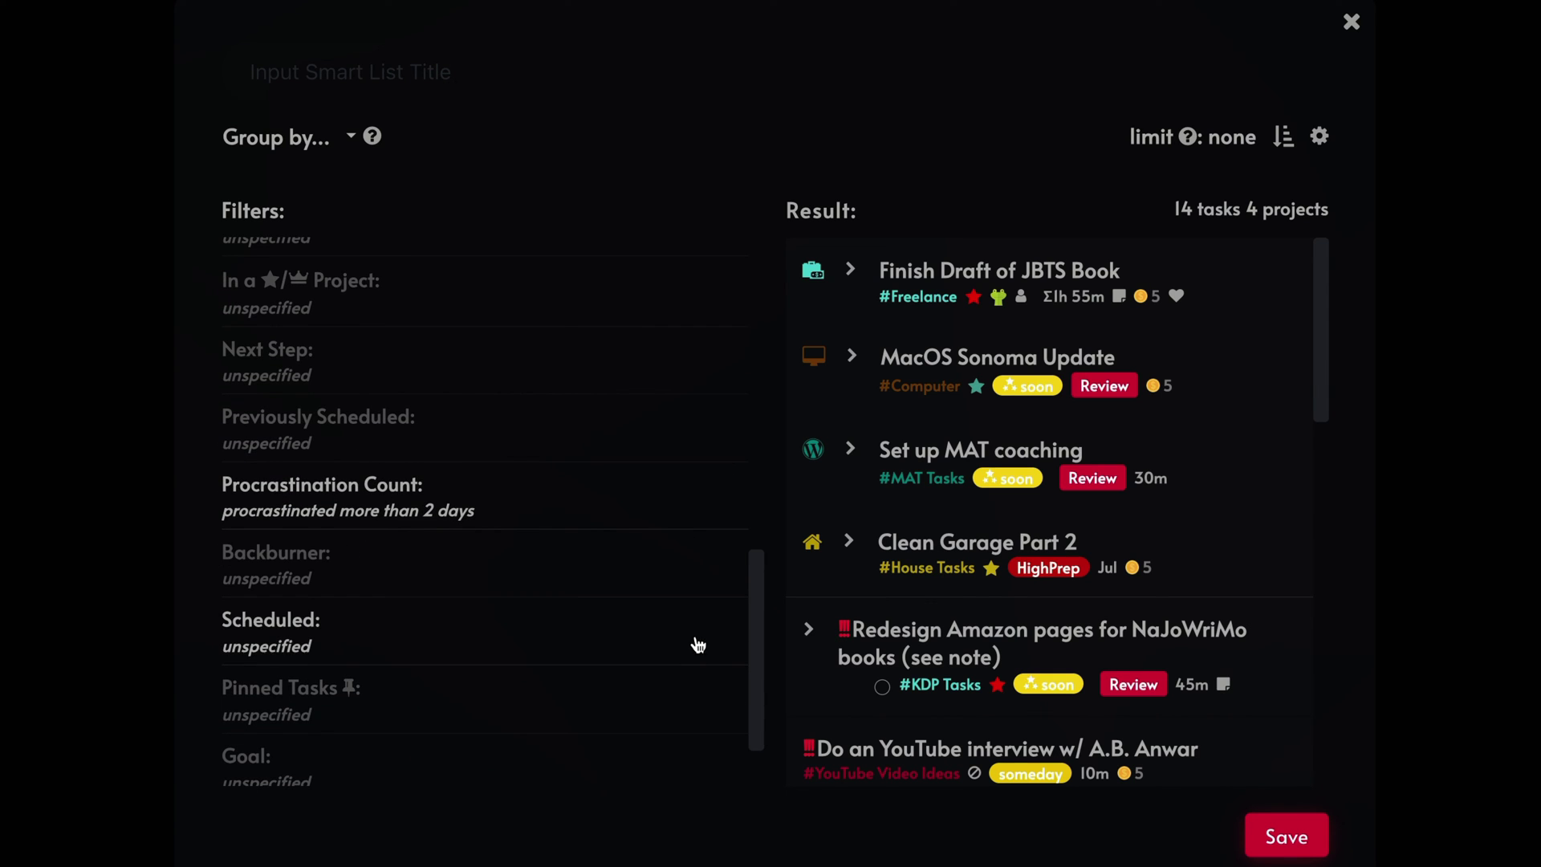
pyautogui.scroll(3, 692, 673)
pyautogui.scroll(8, 690, 666)
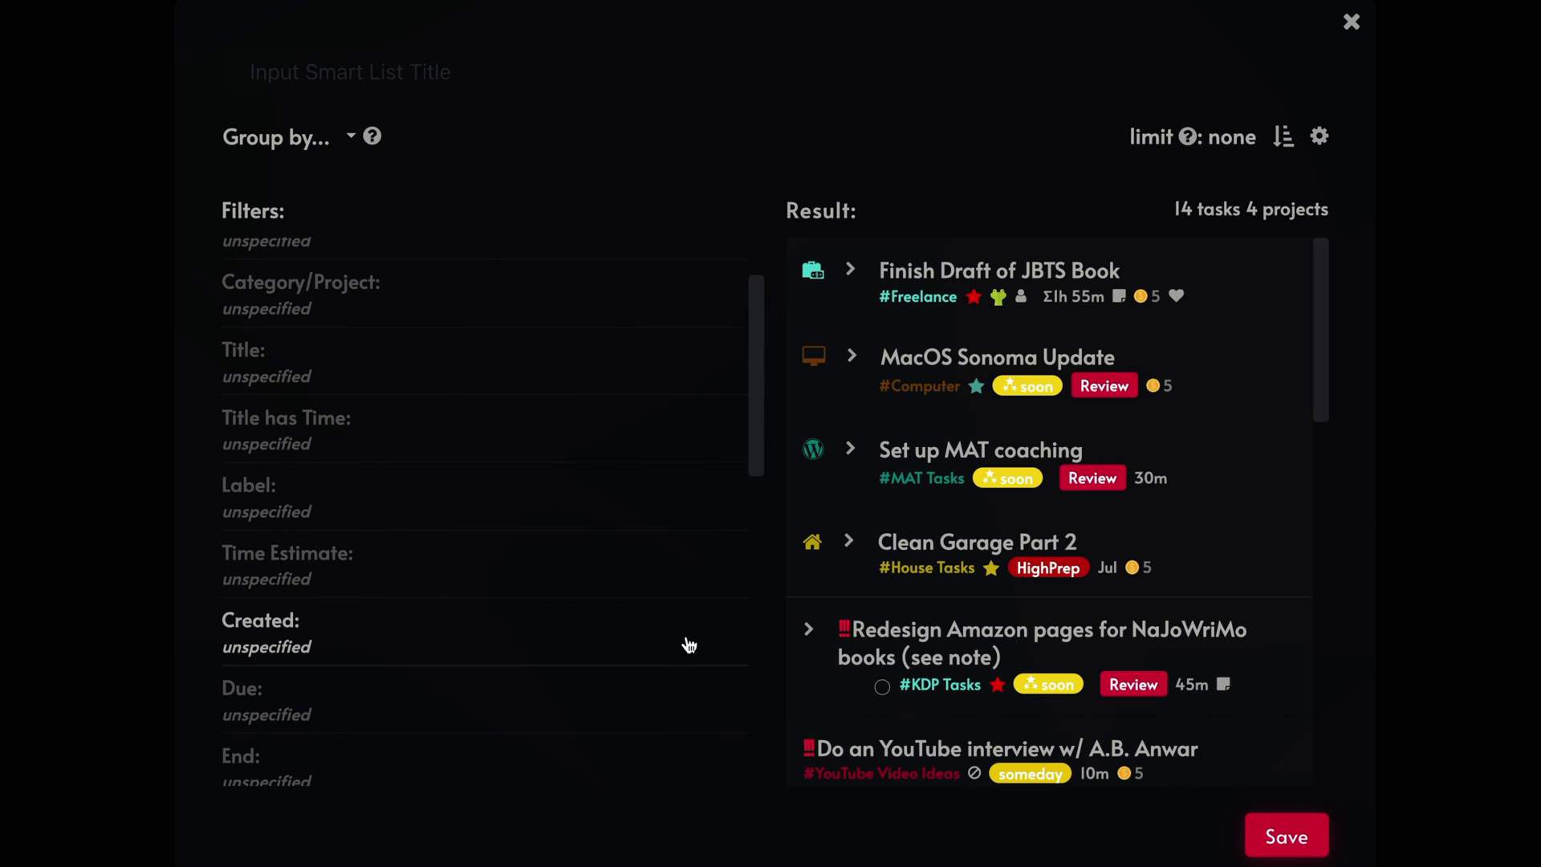
pyautogui.scroll(1, 591, 509)
pyautogui.scroll(-10, 592, 509)
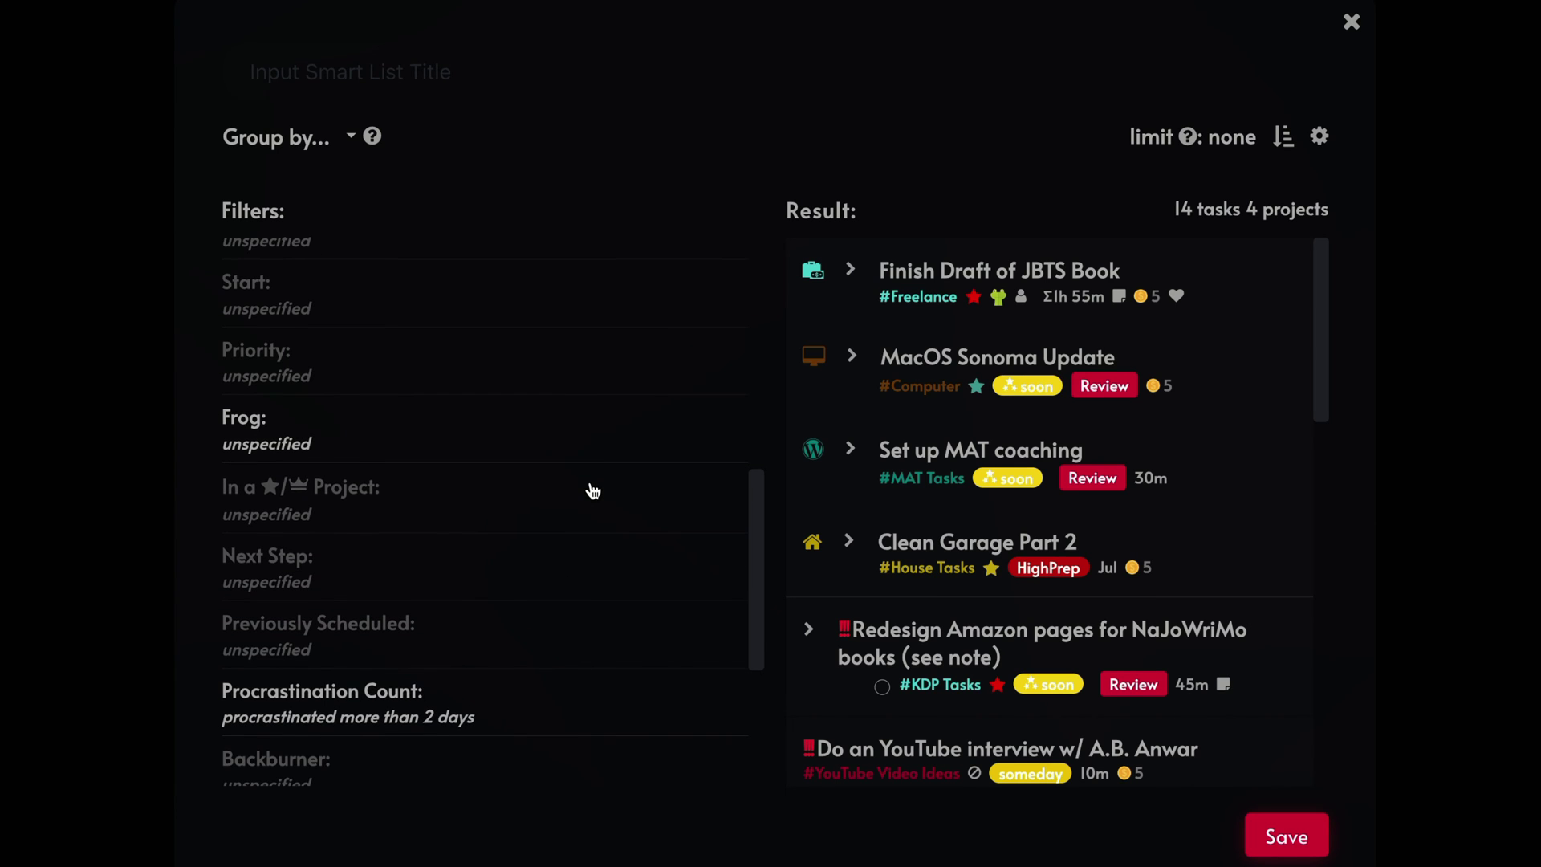
pyautogui.scroll(-1, 593, 491)
pyautogui.scroll(-1, 593, 492)
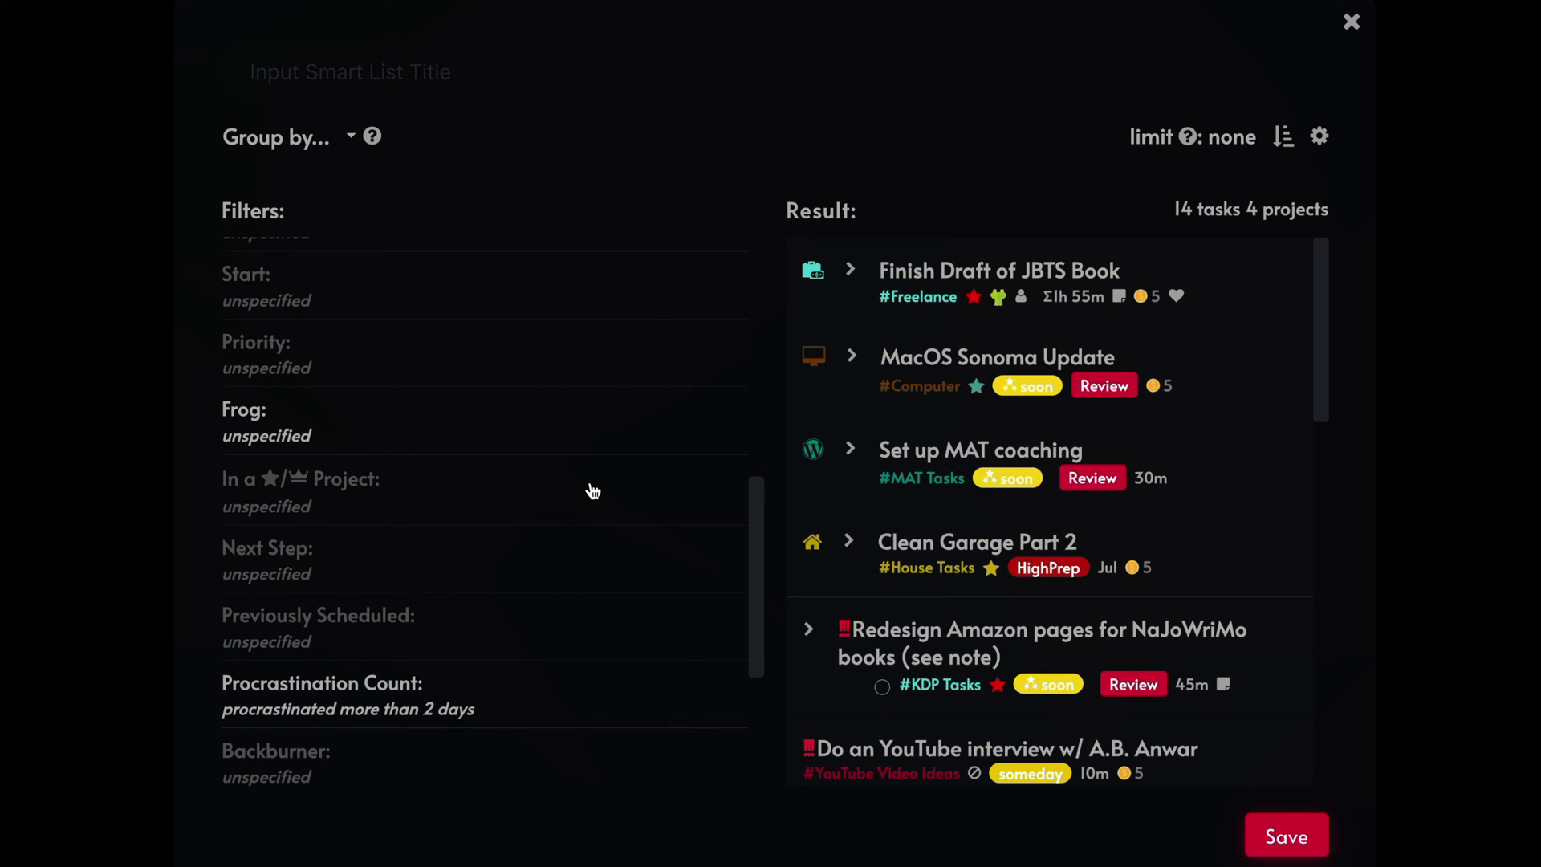
pyautogui.scroll(-2, 592, 491)
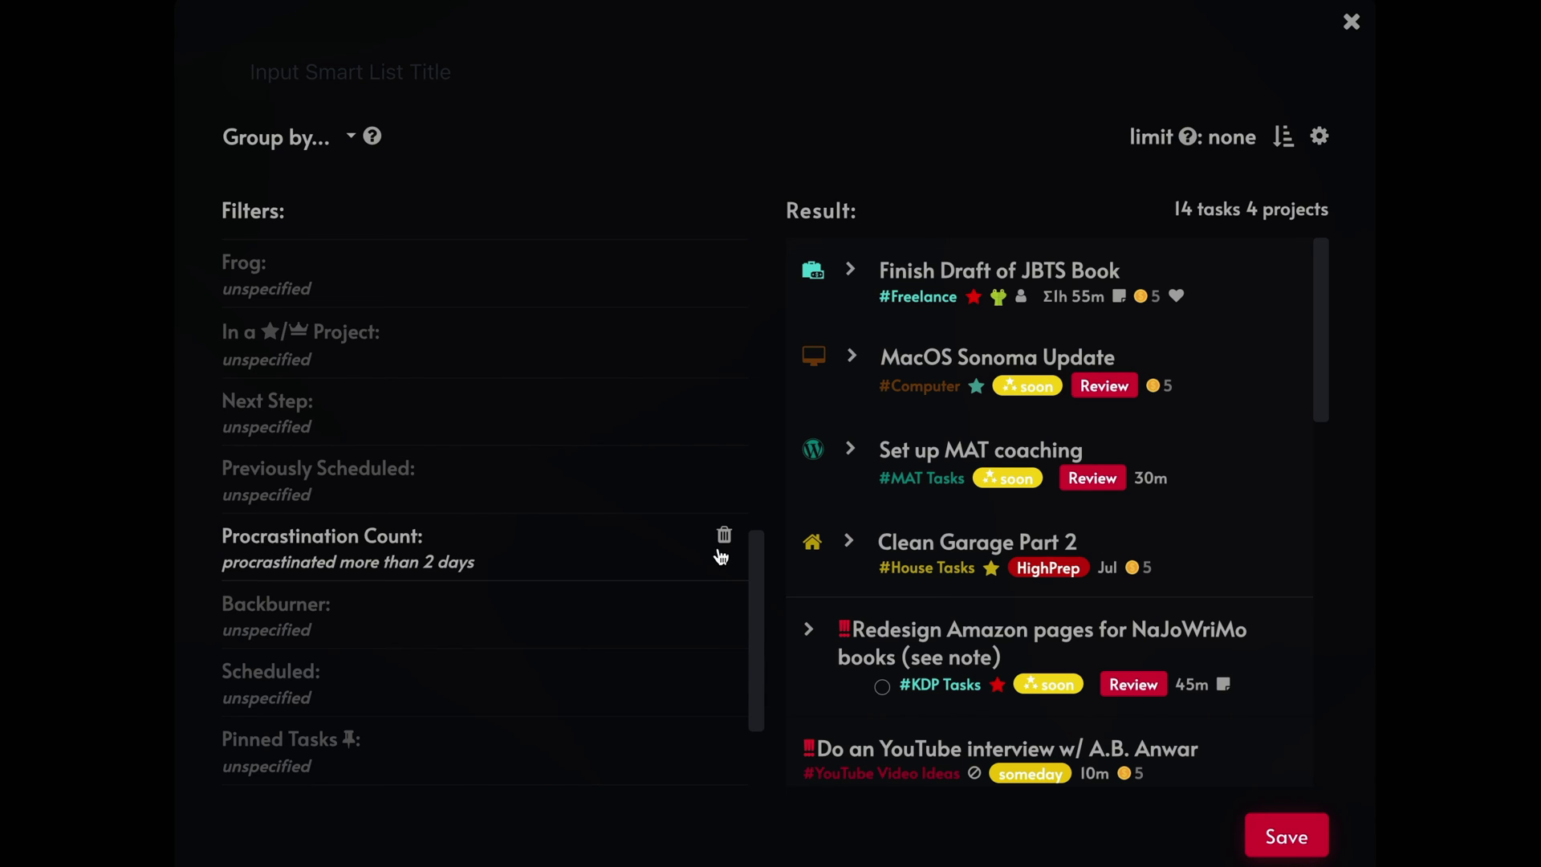
pyautogui.scroll(1, 693, 648)
pyautogui.scroll(10, 692, 649)
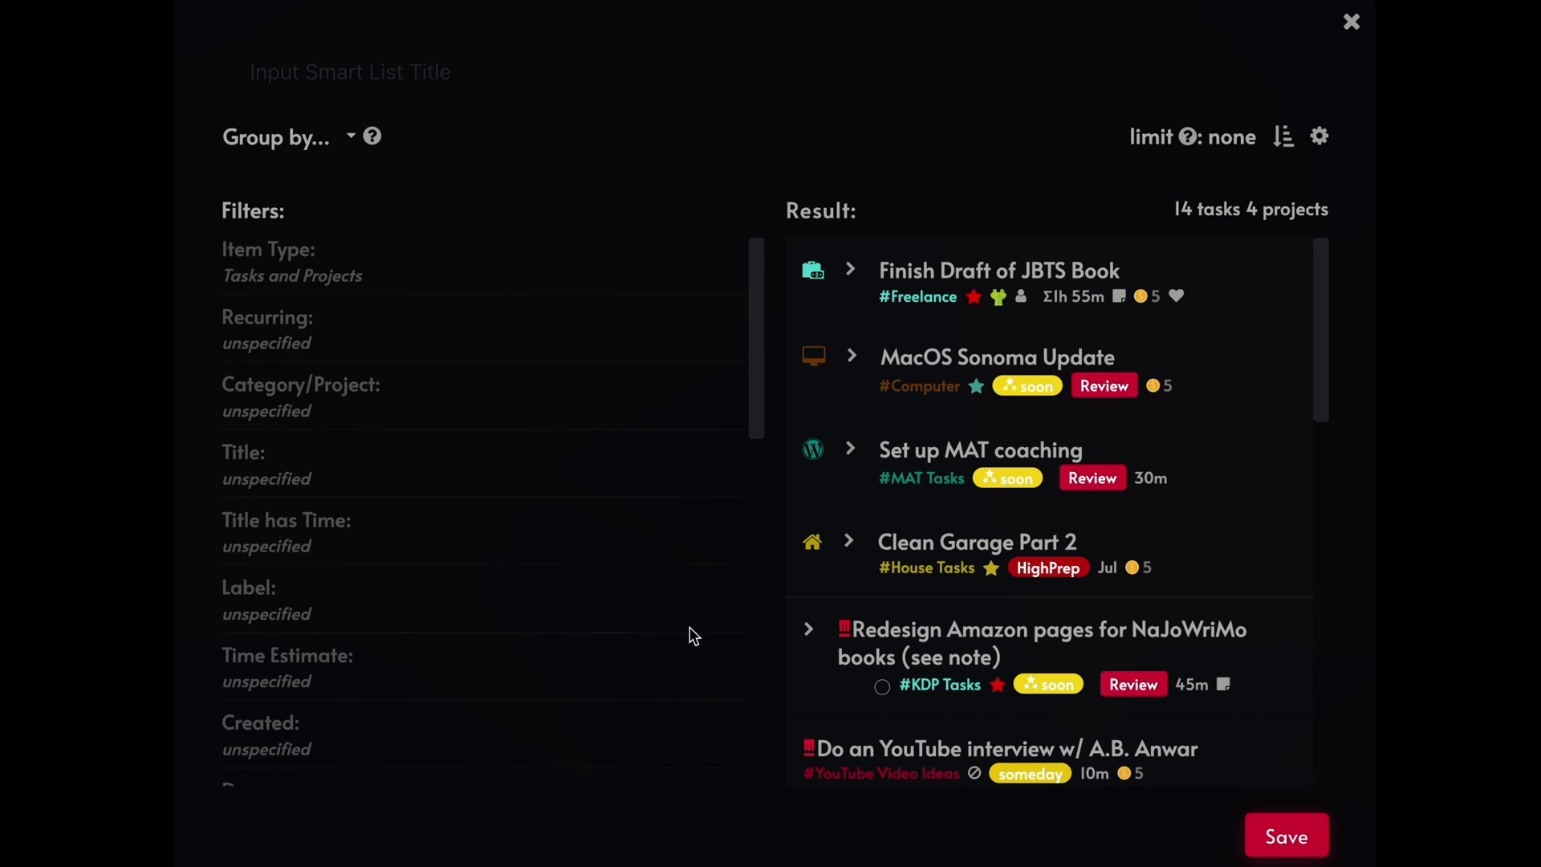
pyautogui.scroll(-10, 688, 630)
pyautogui.scroll(-2, 689, 520)
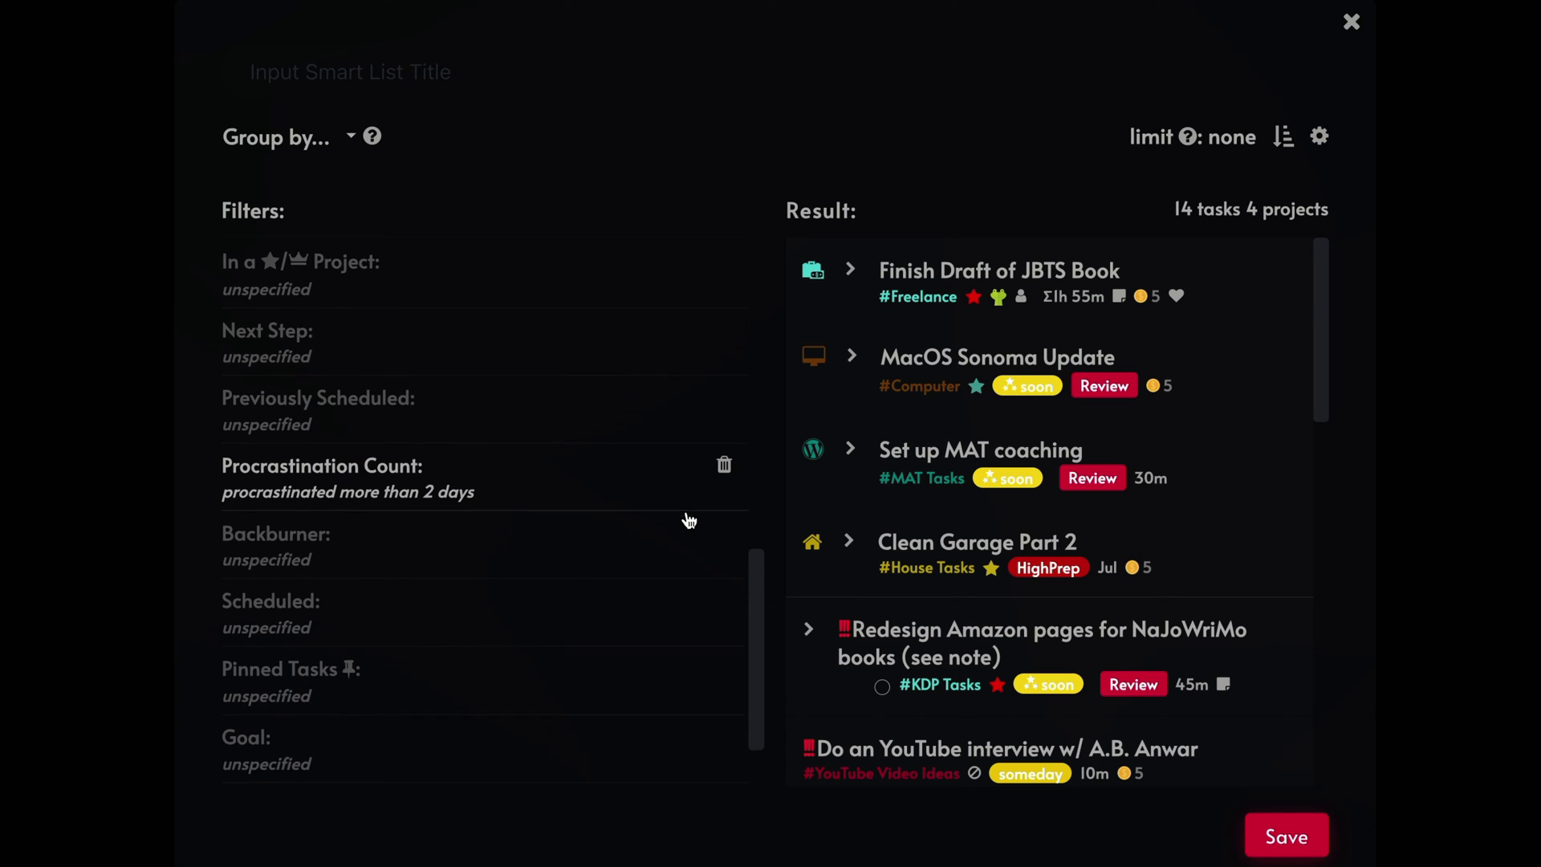
pyautogui.click(725, 461)
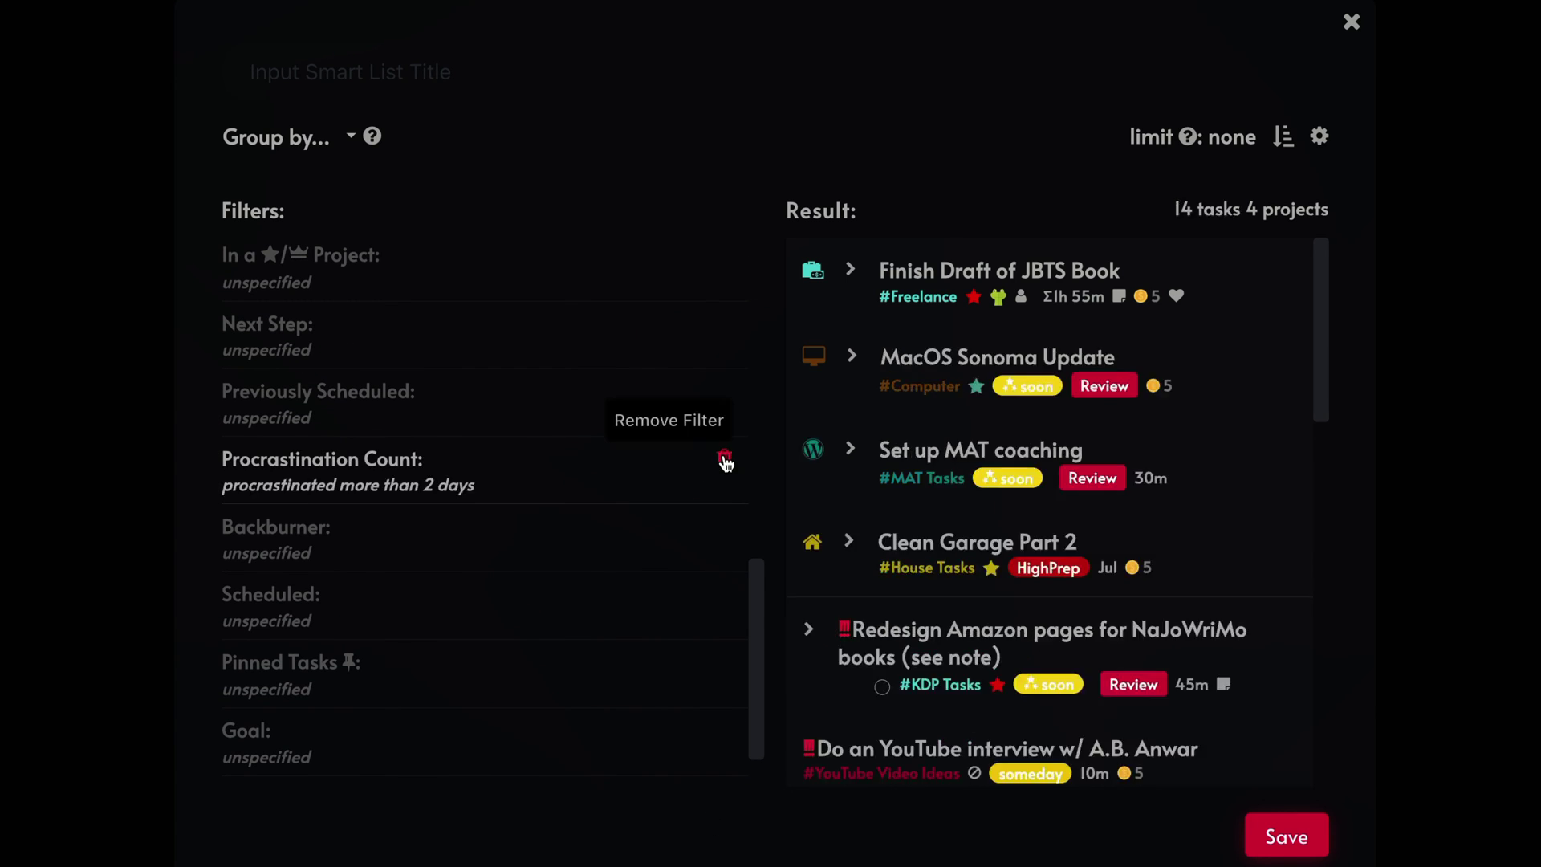
# - Trash the Procrastination Count filter, restoring all 128 tasks and 24 projects
pyautogui.click(725, 461)
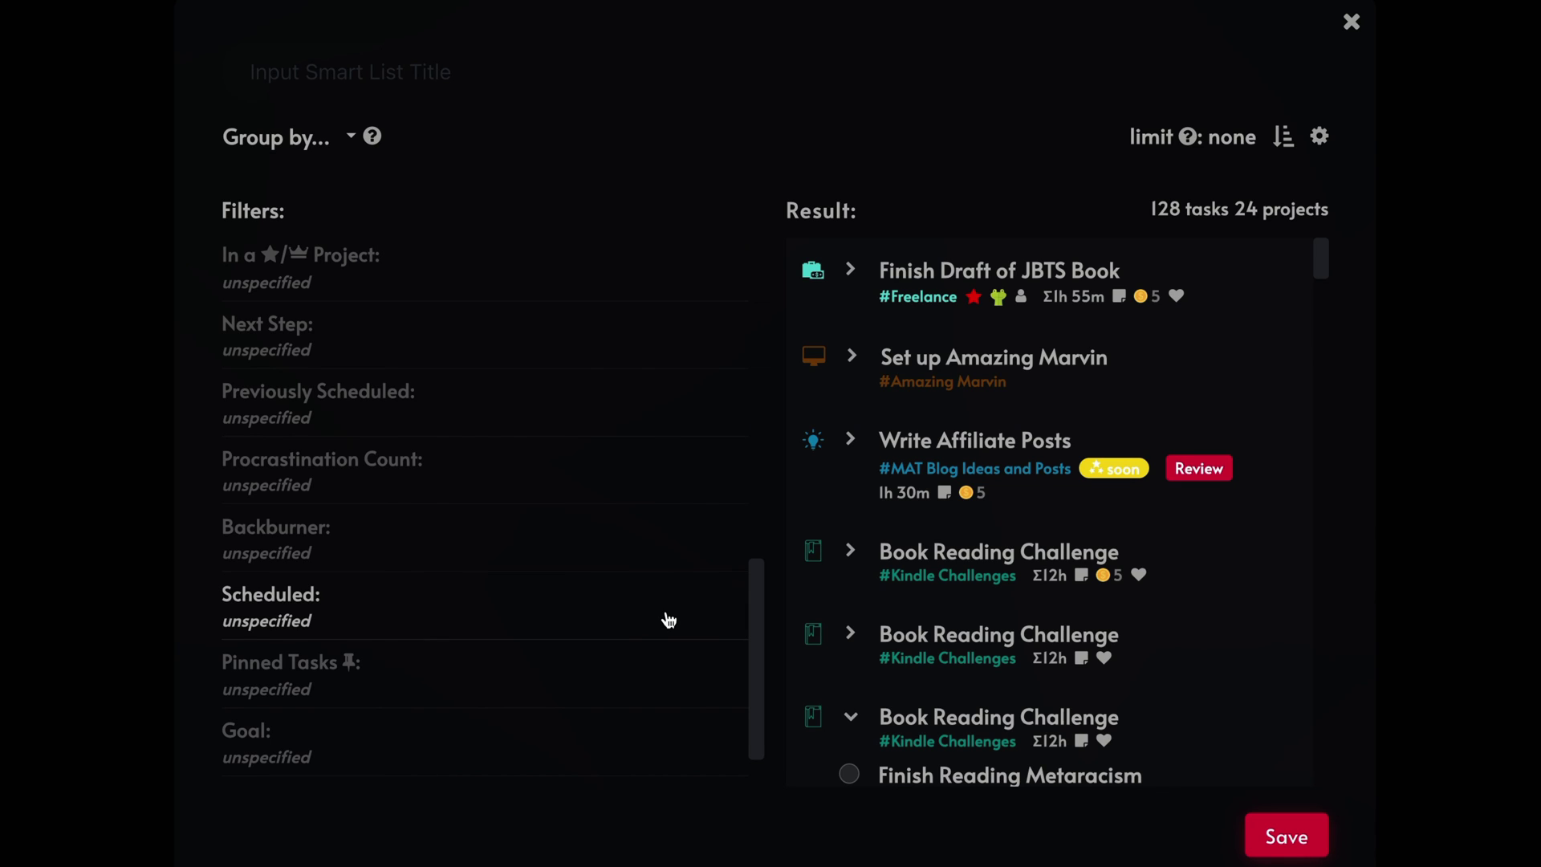
pyautogui.scroll(-1, 671, 615)
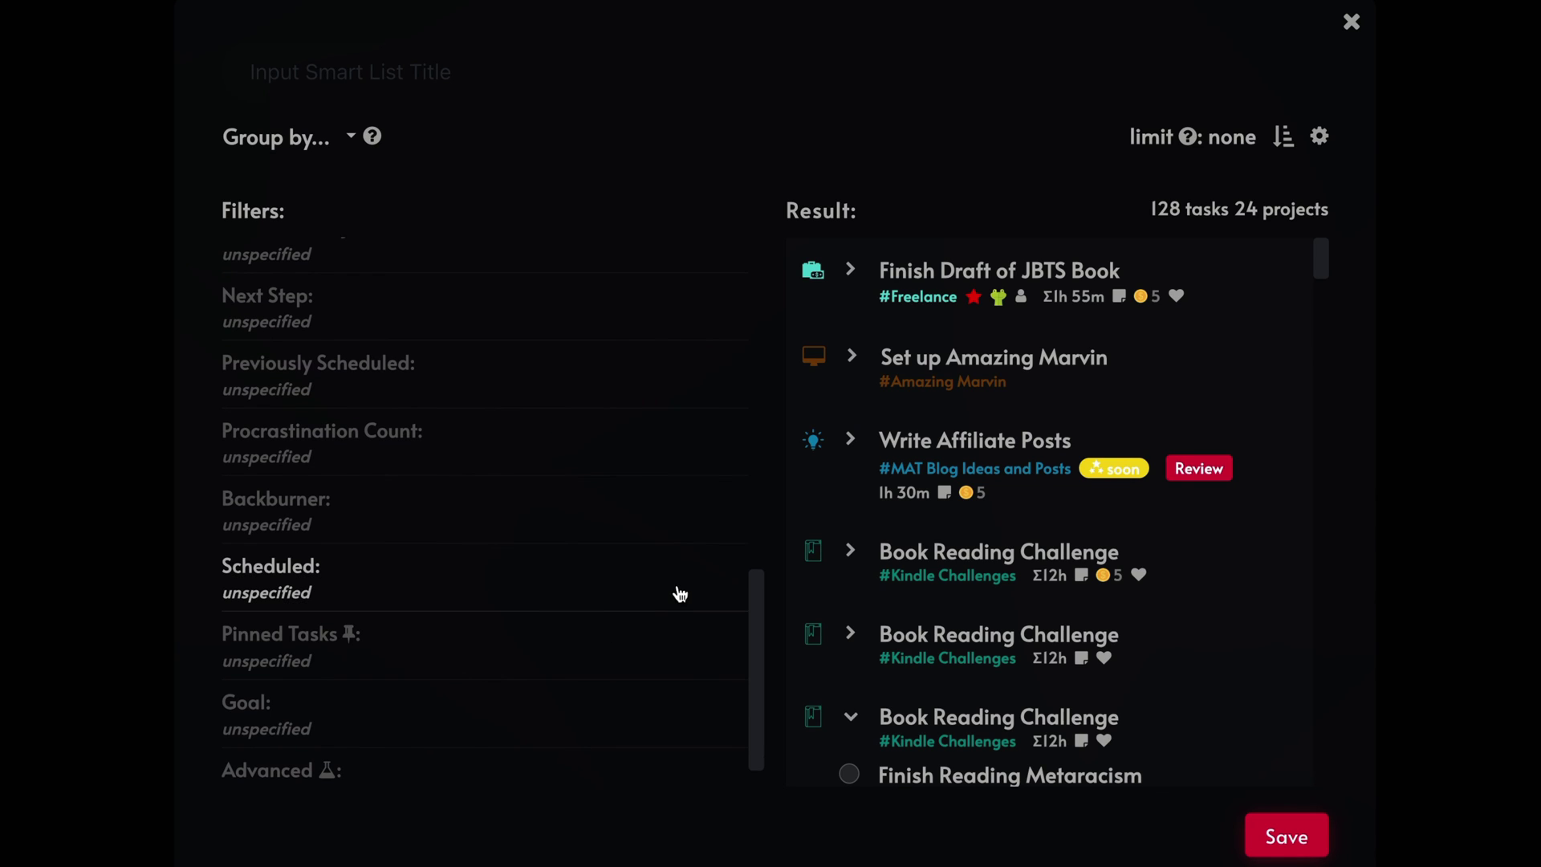
pyautogui.click(643, 656)
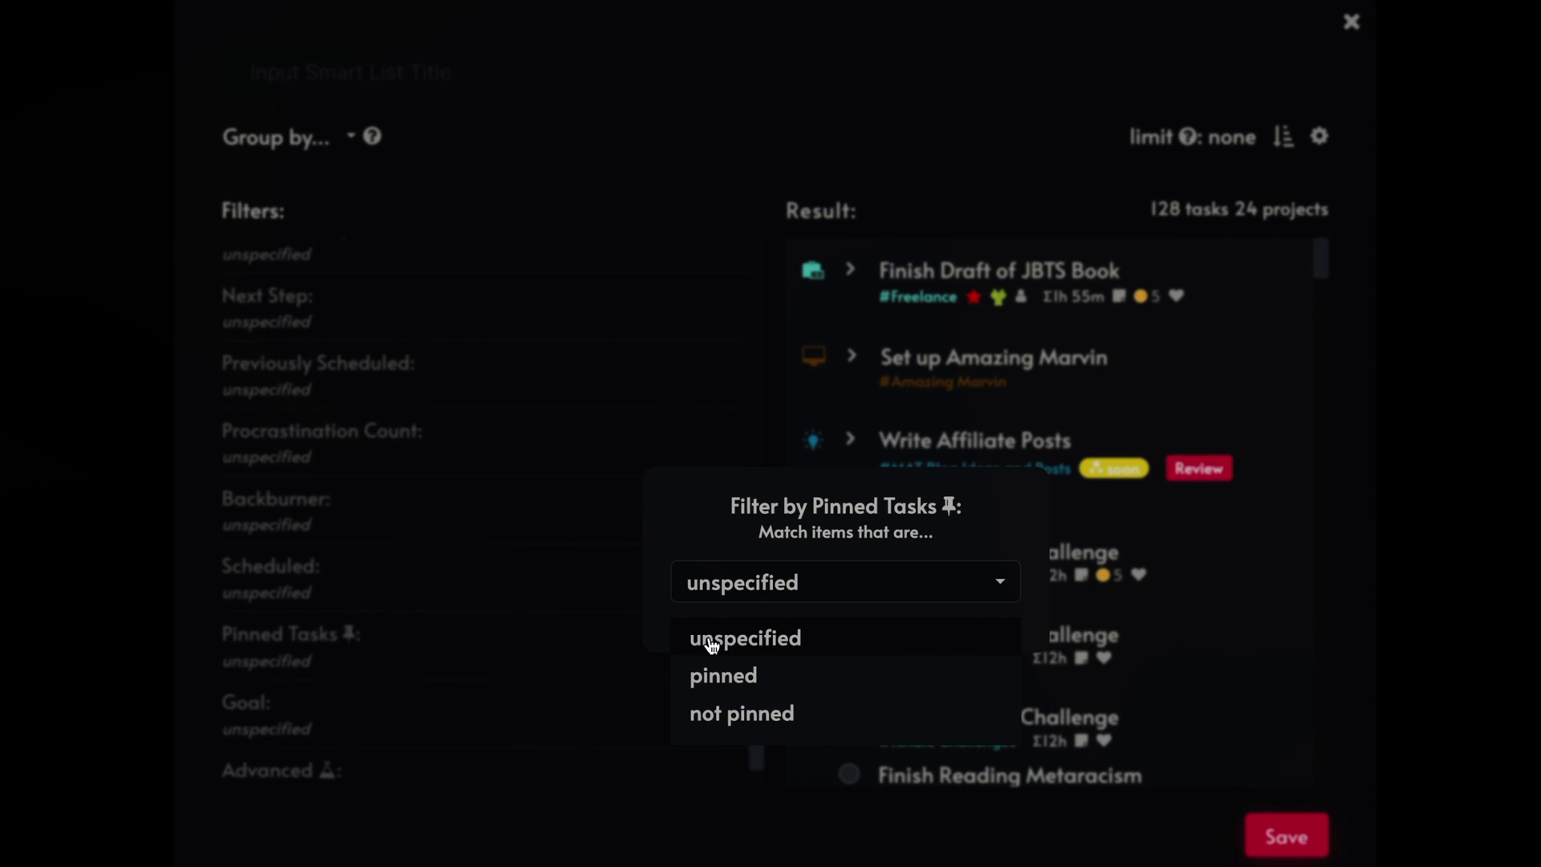
pyautogui.click(784, 682)
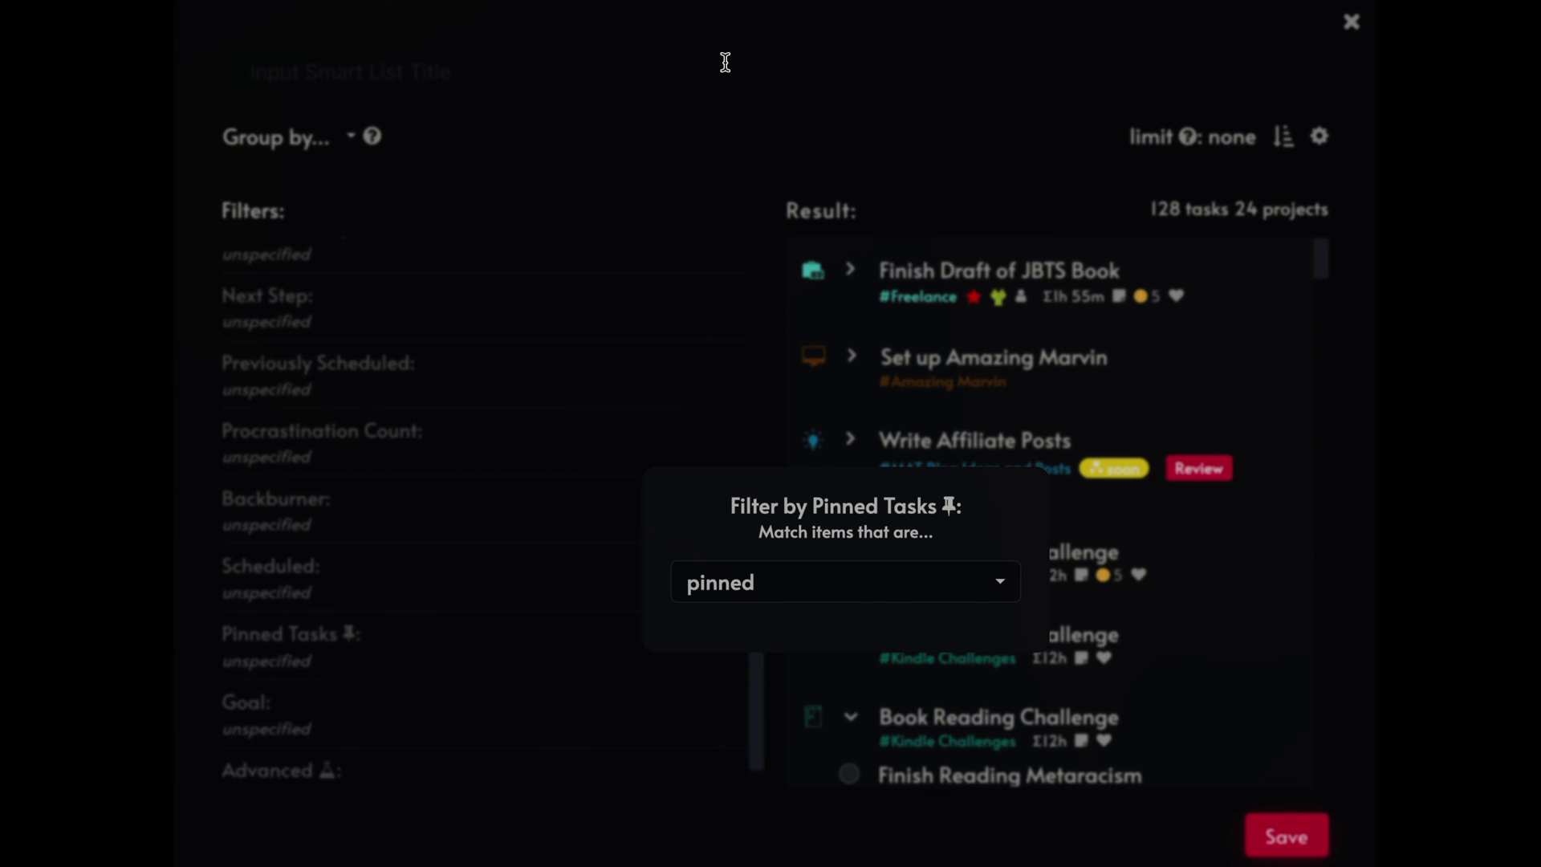
pyautogui.click(725, 62)
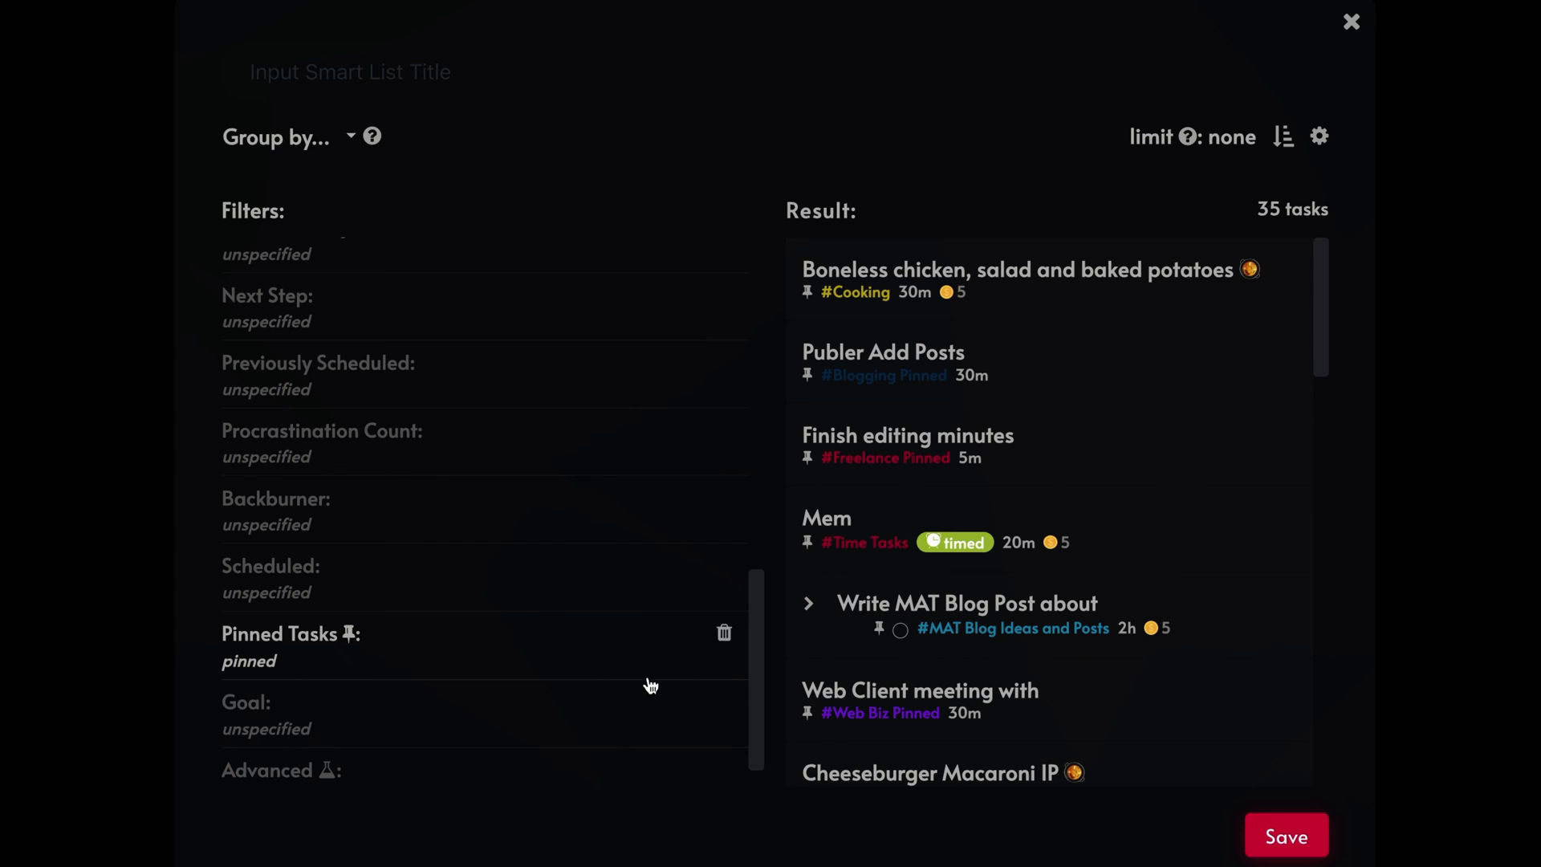
pyautogui.click(725, 635)
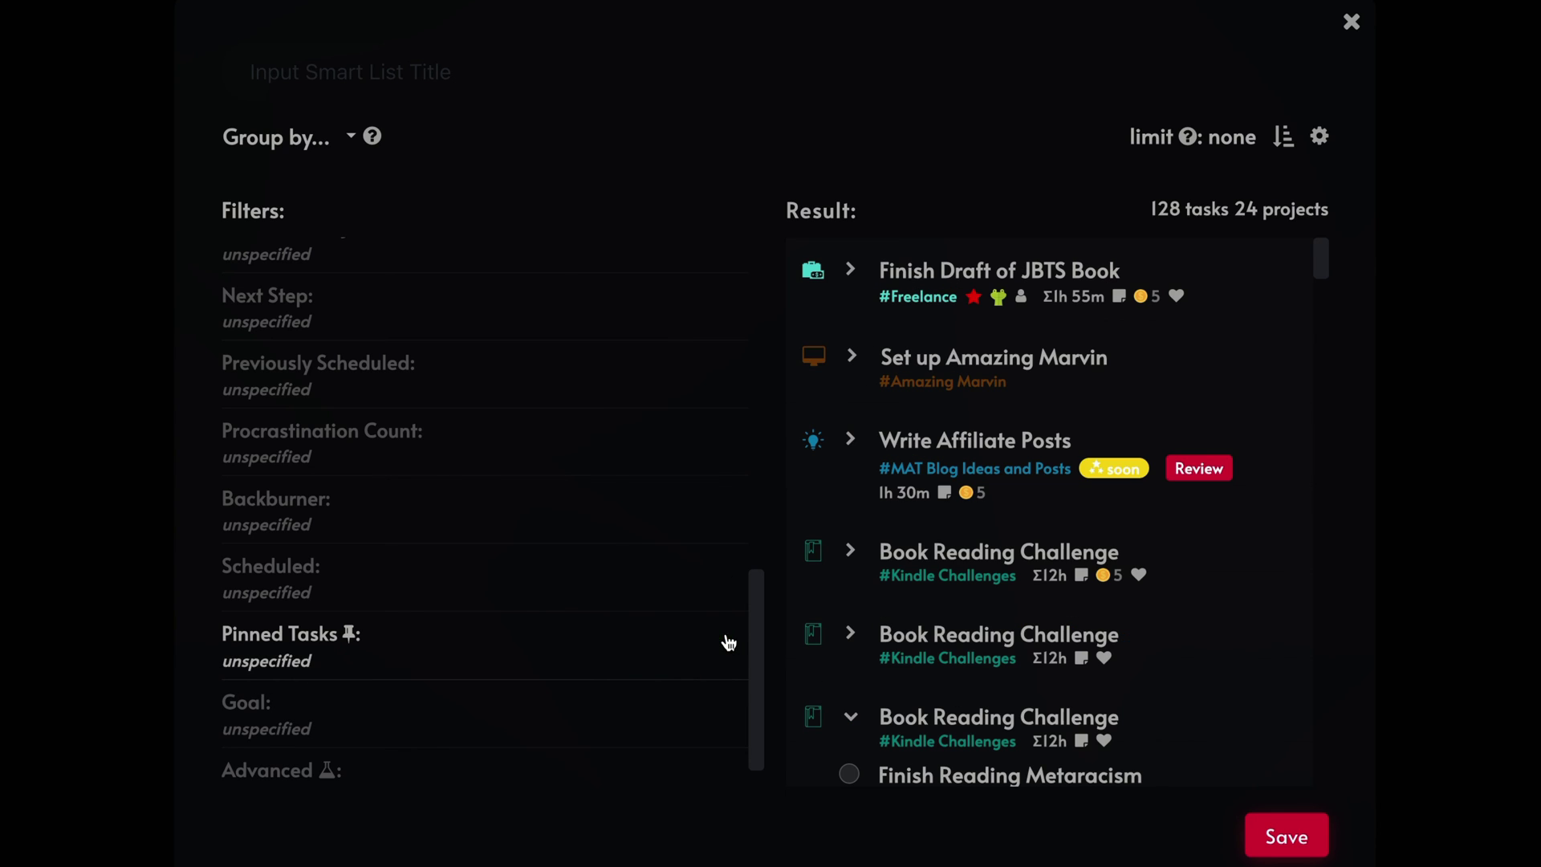
pyautogui.scroll(-1, 647, 692)
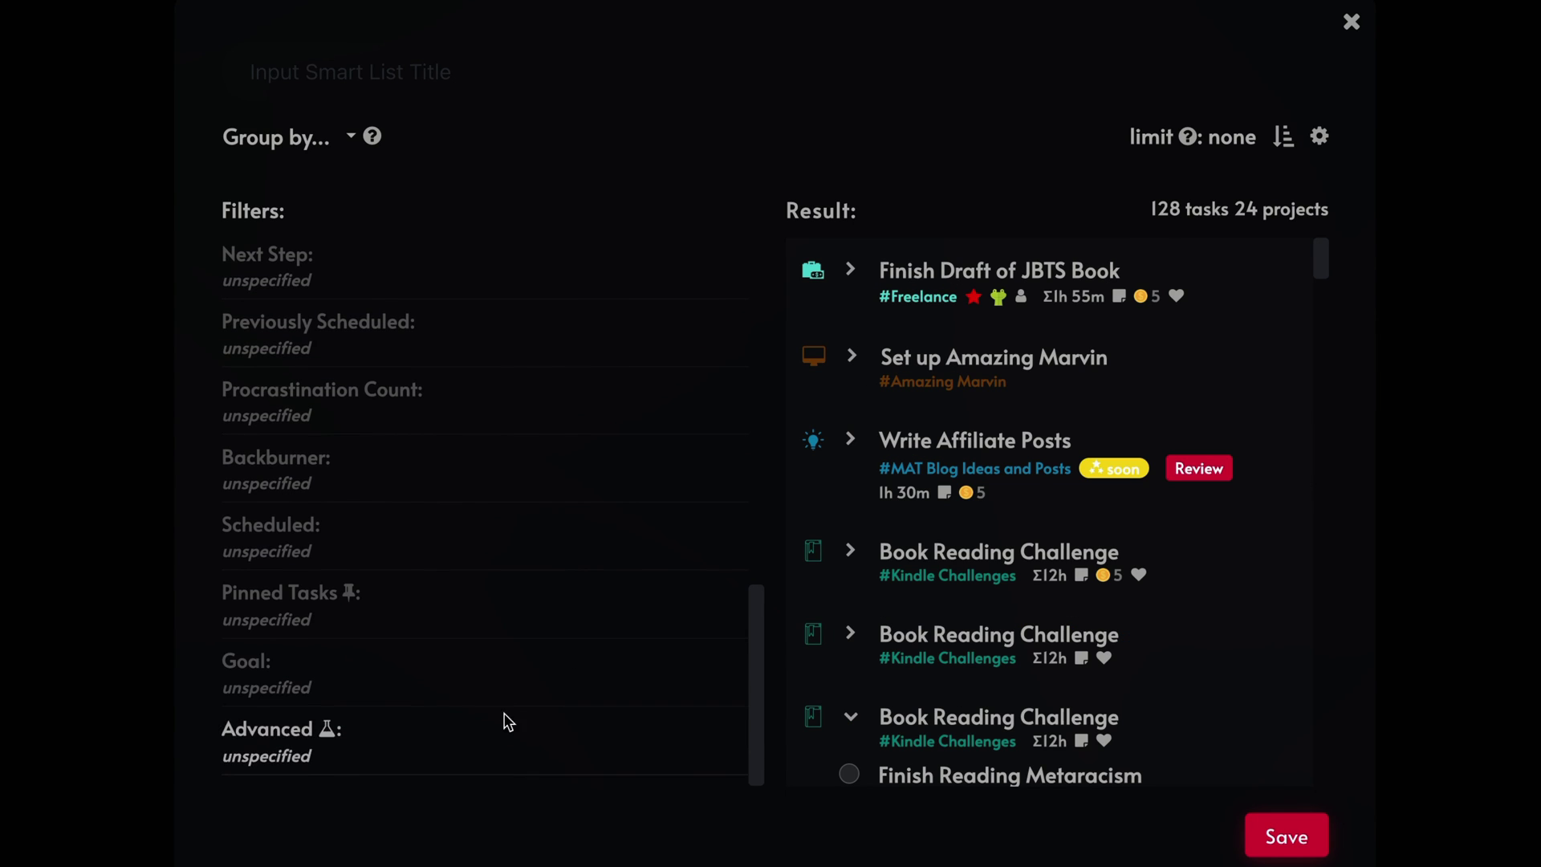
pyautogui.click(561, 677)
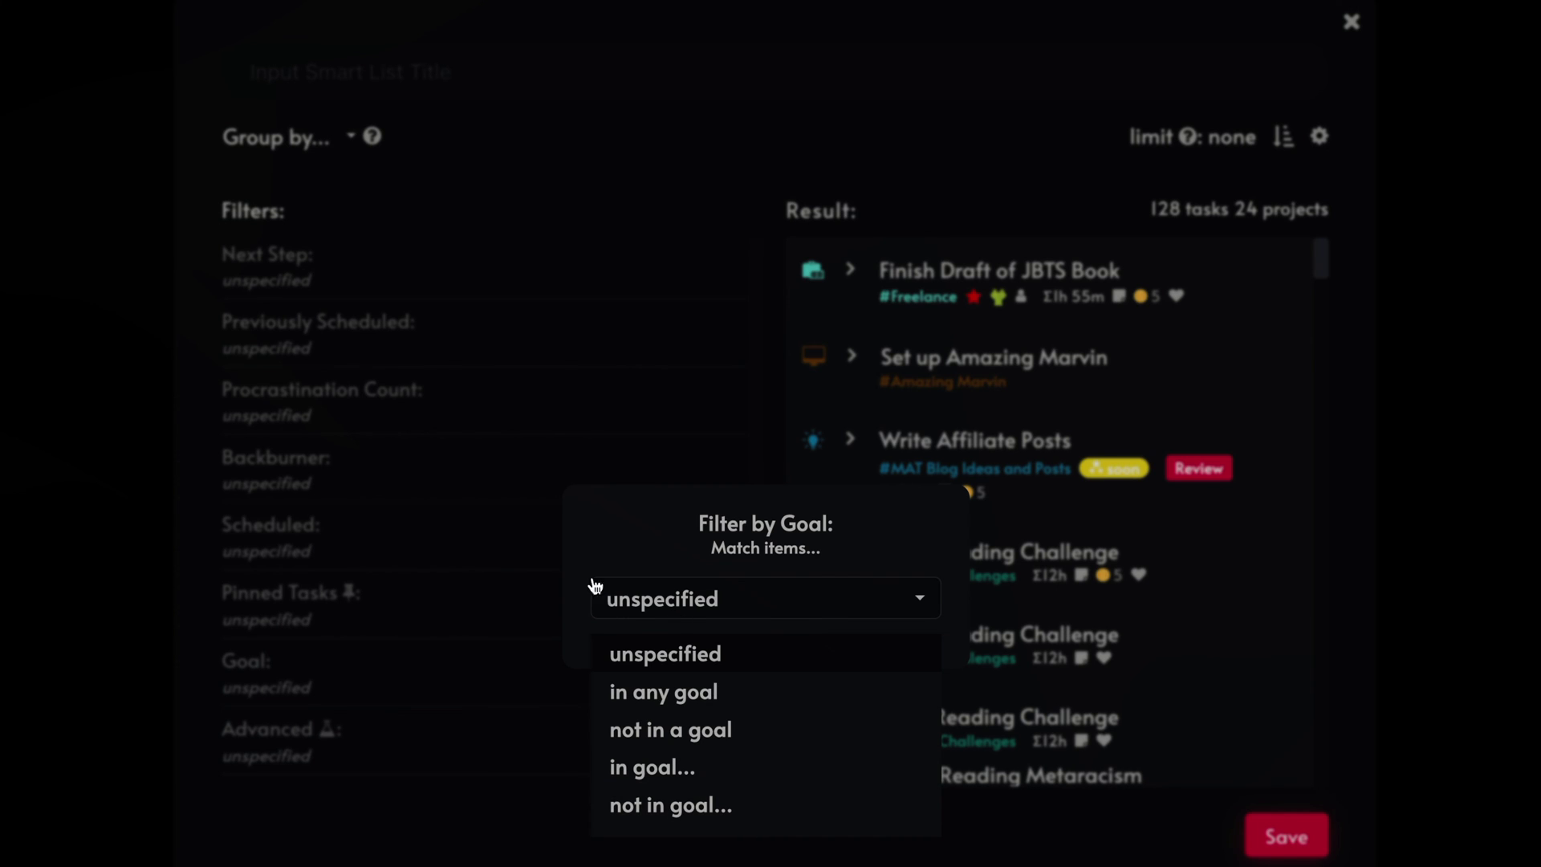
pyautogui.click(571, 784)
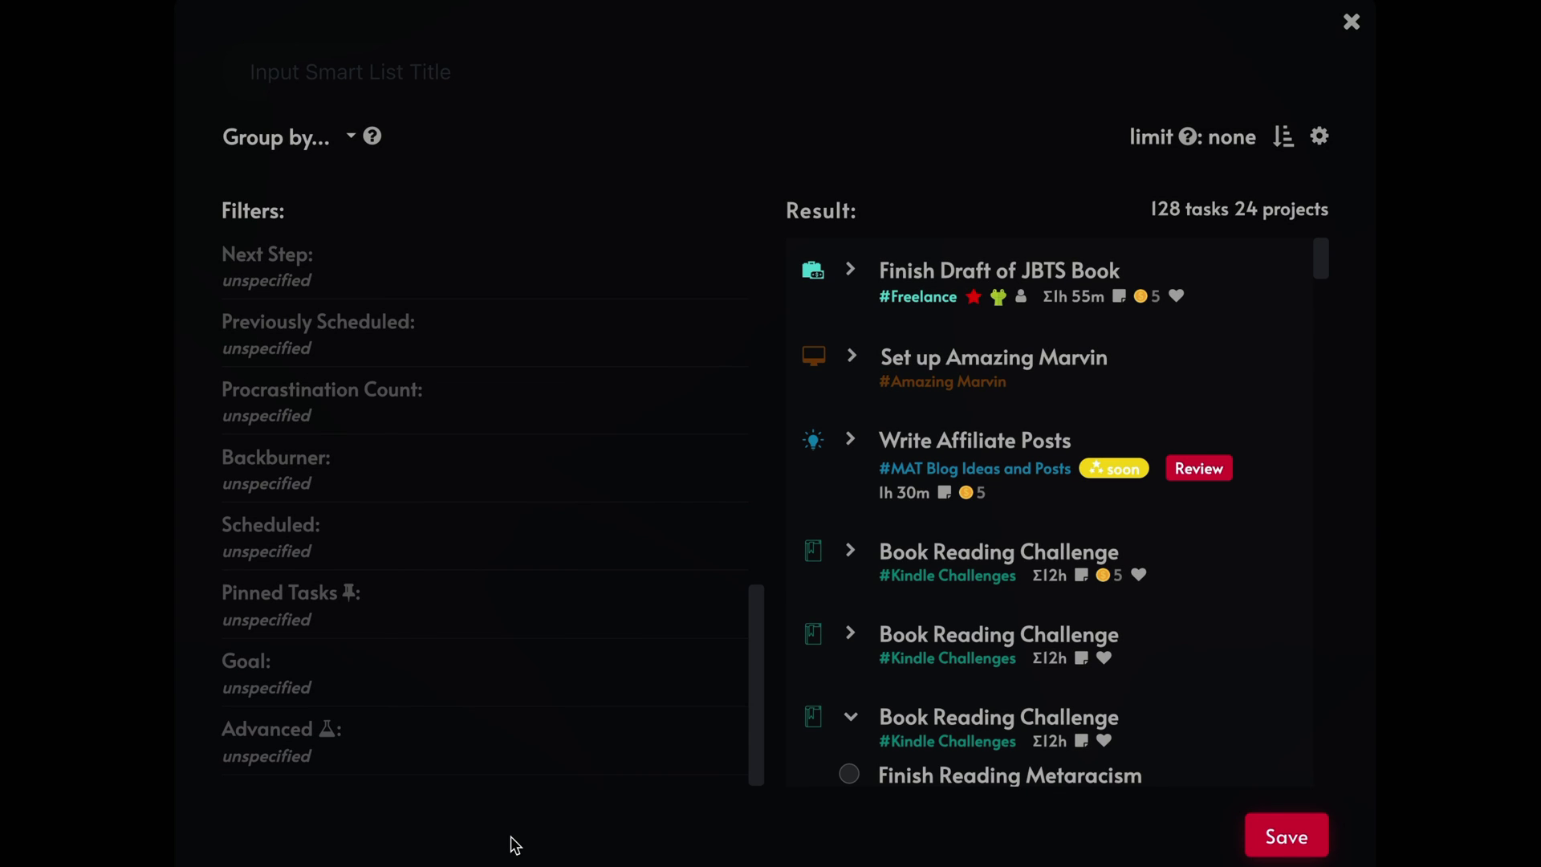
pyautogui.click(551, 729)
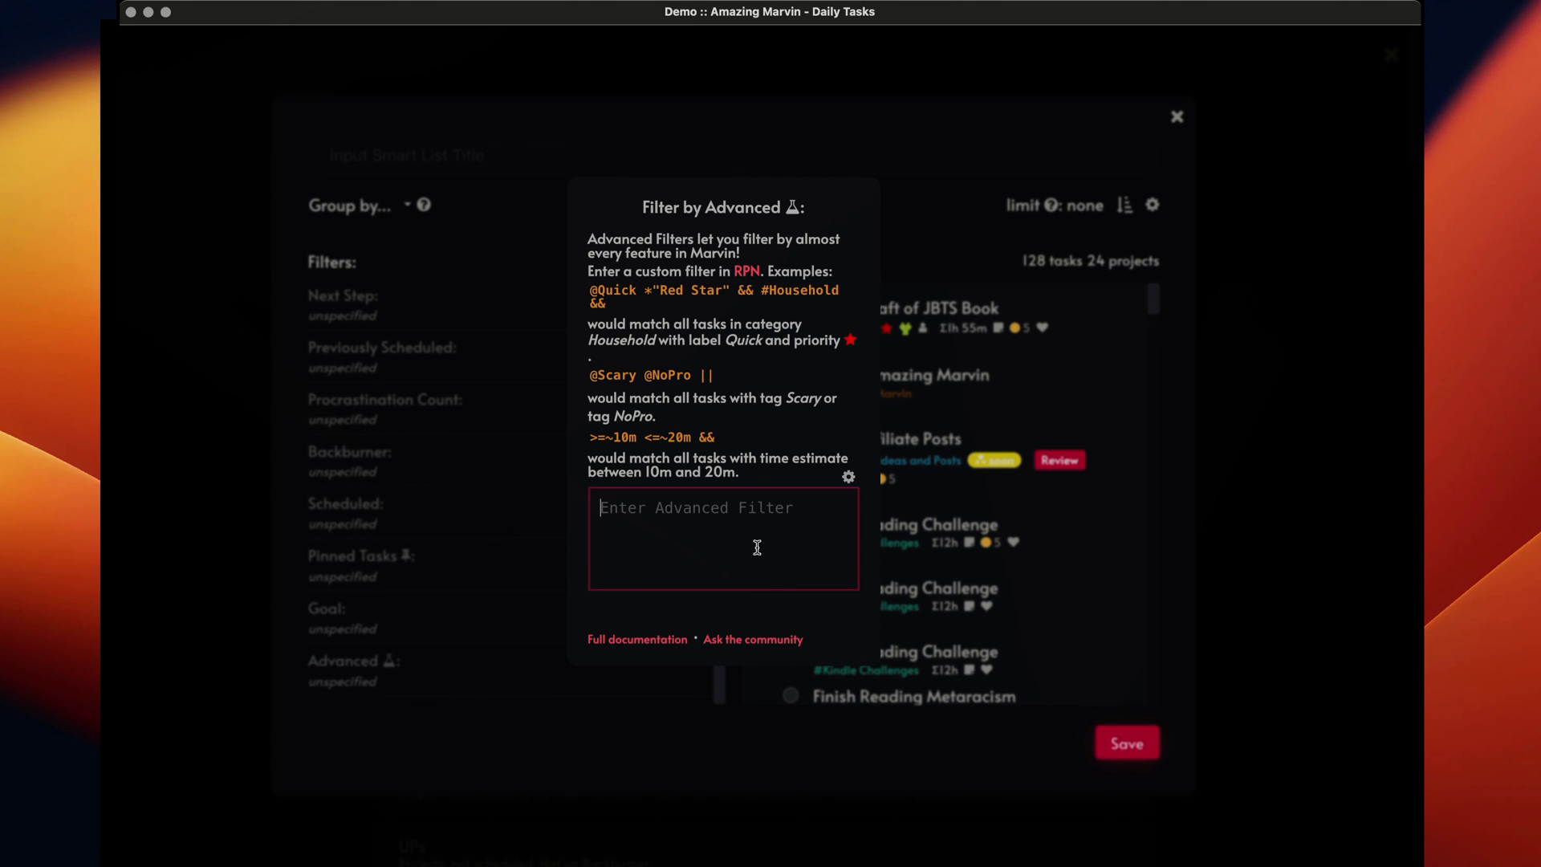
pyautogui.click(934, 150)
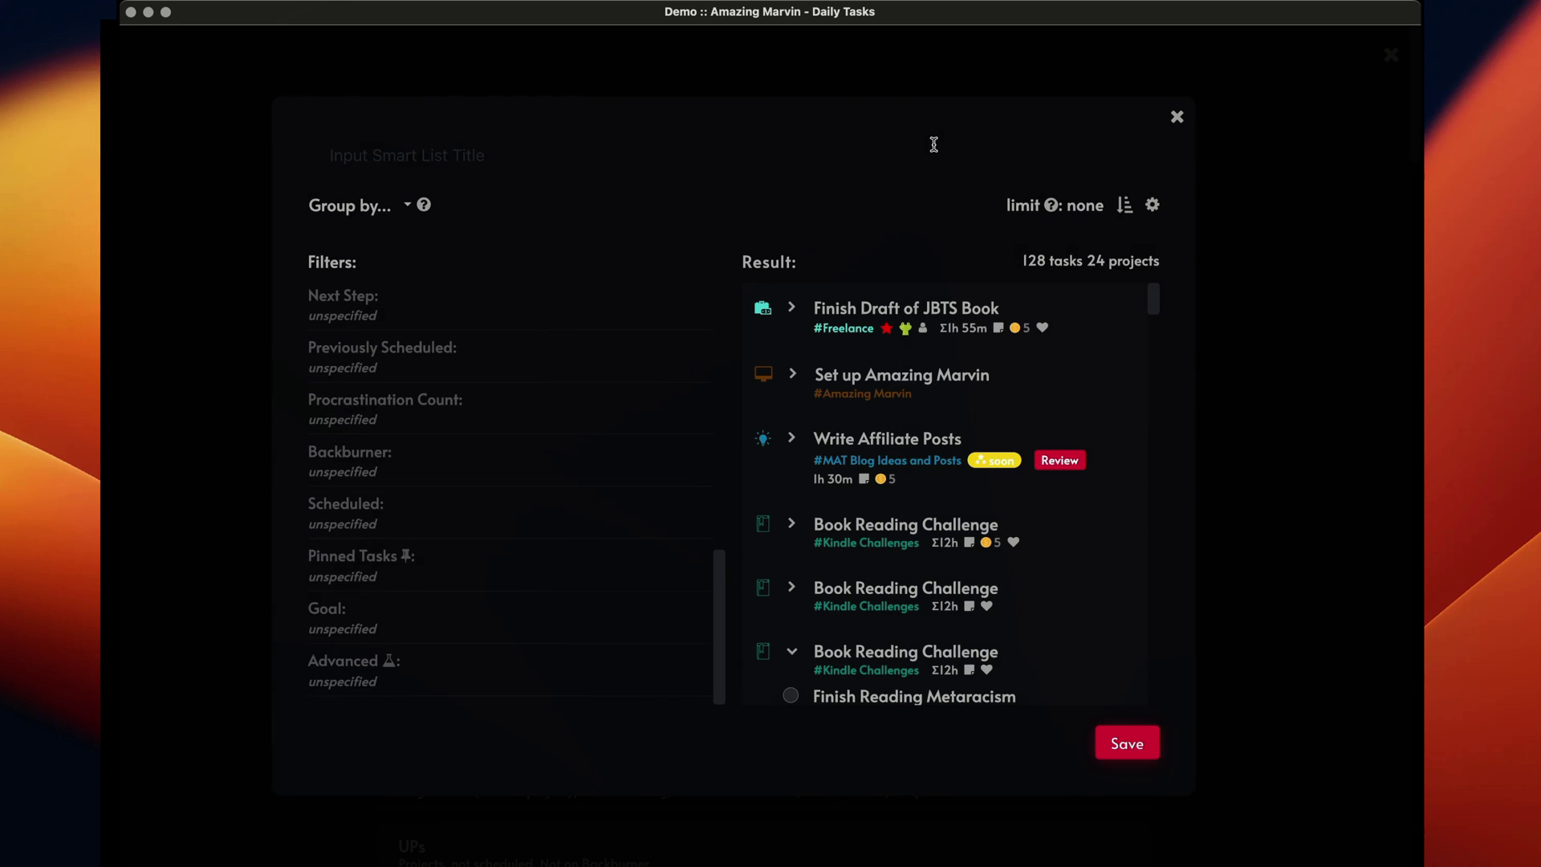
# - Close the untitled smart list editor to return to the Smart Lists overview
pyautogui.click(1179, 118)
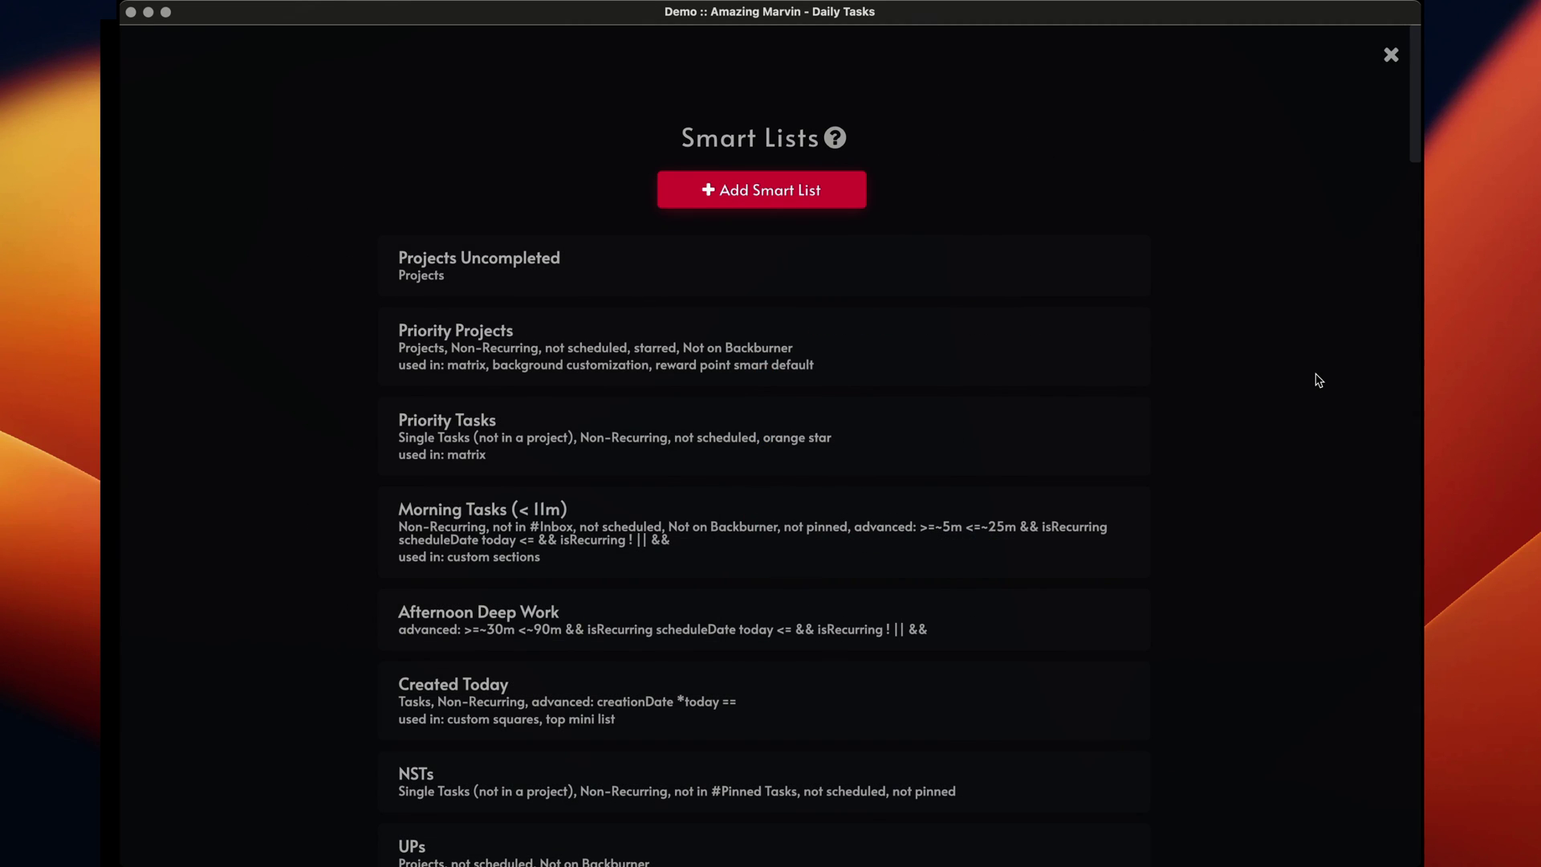